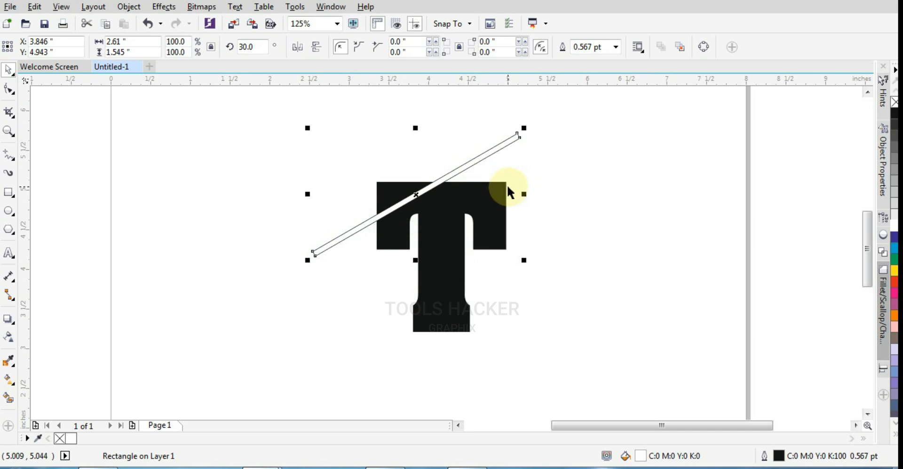
- Duplicate the slanted bar and move the copy straight down across the T's base, to Y 3.273"
key(plus)
key(Down)
key(Down)
key(Down)
key(Down)
key(Down)
key(Down)
key(Down)
key(Down)
key(Down)
key(Down)
key(Down)
key(Down)
key(Down)
key(Down)
key(Down)
key(Down)
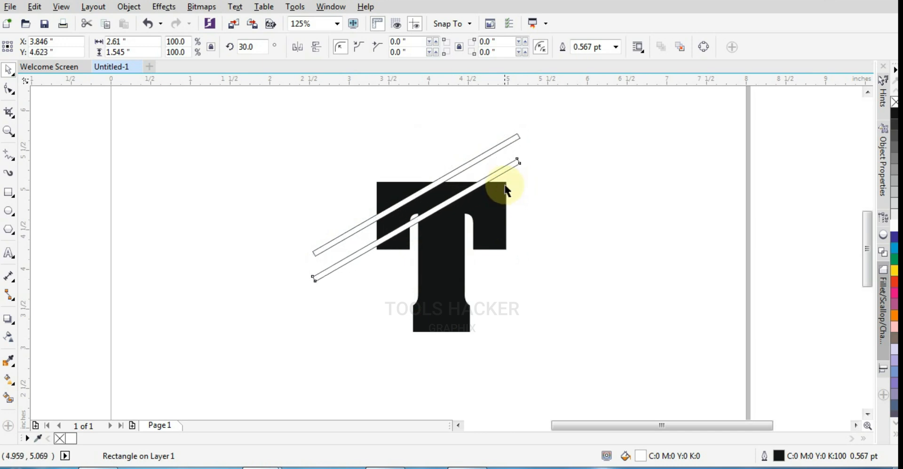
key(Down)
key(Down)
key(Down)
key(Down)
key(Down)
key(Down)
key(Down)
key(Down)
key(Down)
key(Down)
key(Down)
key(Down)
key(Down)
key(Down)
key(Down)
key(Down)
key(Down)
key(Down)
key(Down)
key(Down)
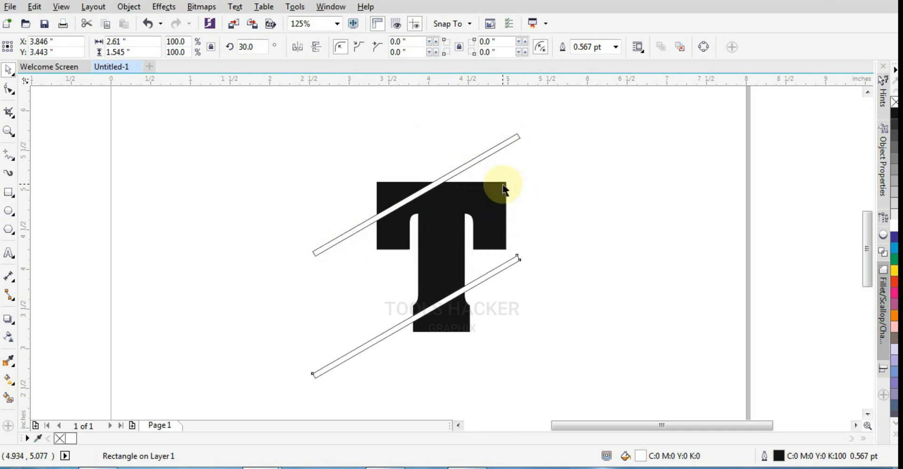
key(Down)
key(Down)
key(Down)
key(Down)
key(Down)
key(Down)
key(Down)
key(Down)
key(Down)
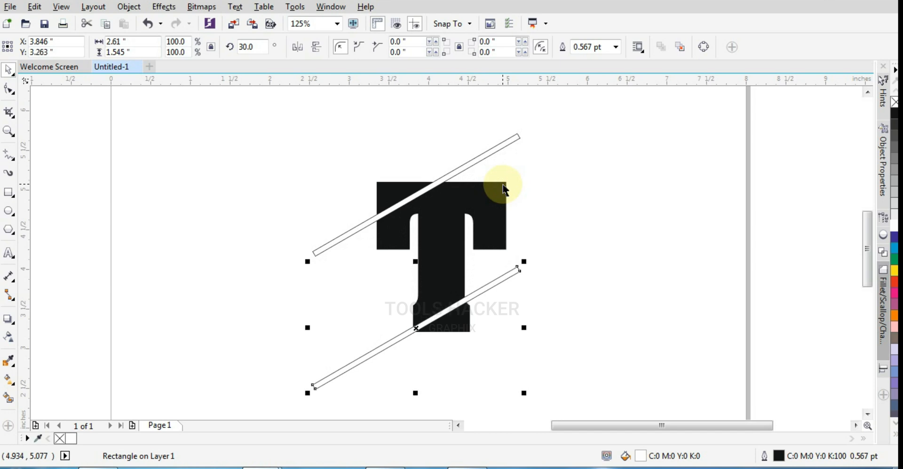
scroll(425, 353, up, 5)
scroll(424, 352, up, 3)
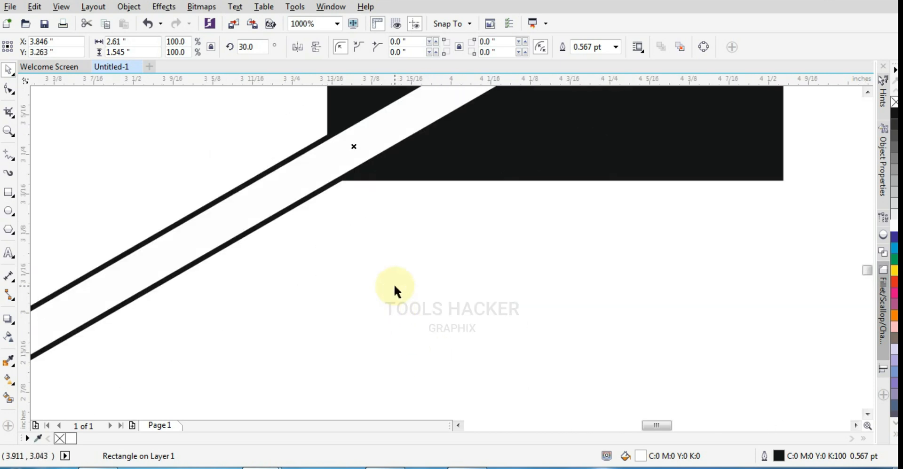
key(Up)
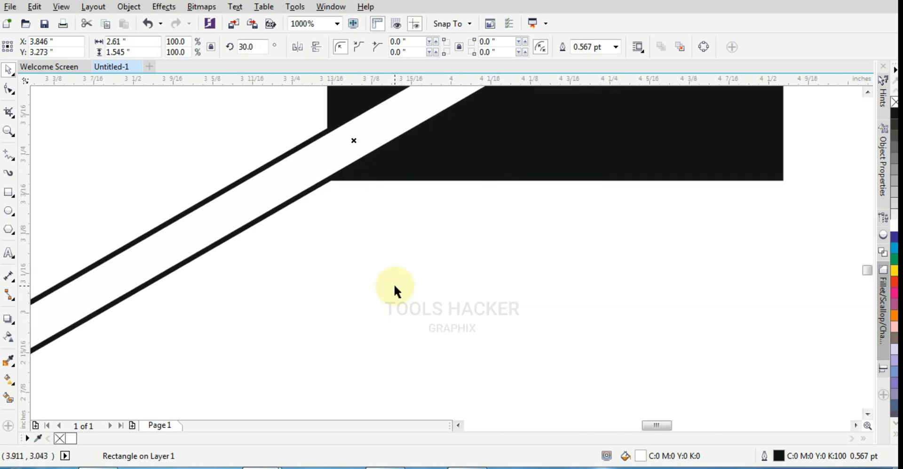
- Duplicate the lower slanted bar and move the copy up midway between the other two, to Y 4.113"
scroll(394, 284, down, 8)
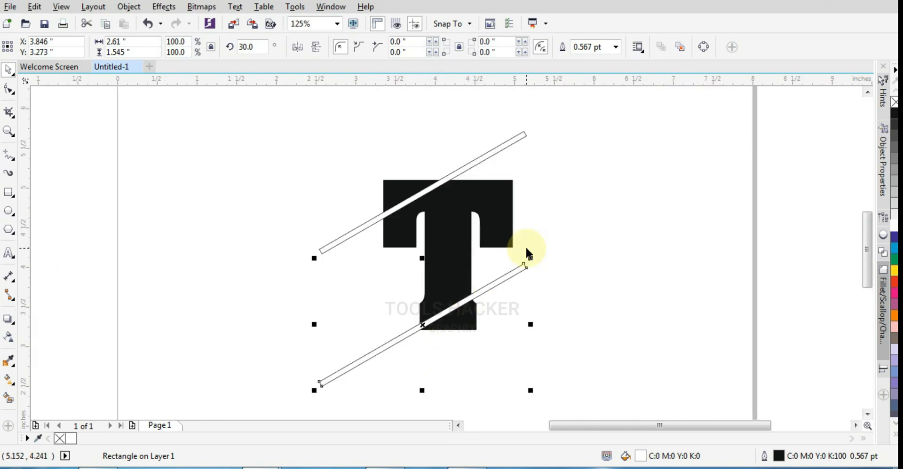
key(plus)
key(Up)
key(Up)
key(Up)
key(Up)
key(Up)
key(Up)
key(Up)
key(Up)
key(Up)
key(Up)
key(Up)
key(Up)
key(Up)
key(Up)
key(Up)
key(Up)
key(Up)
key(Up)
key(Up)
key(Up)
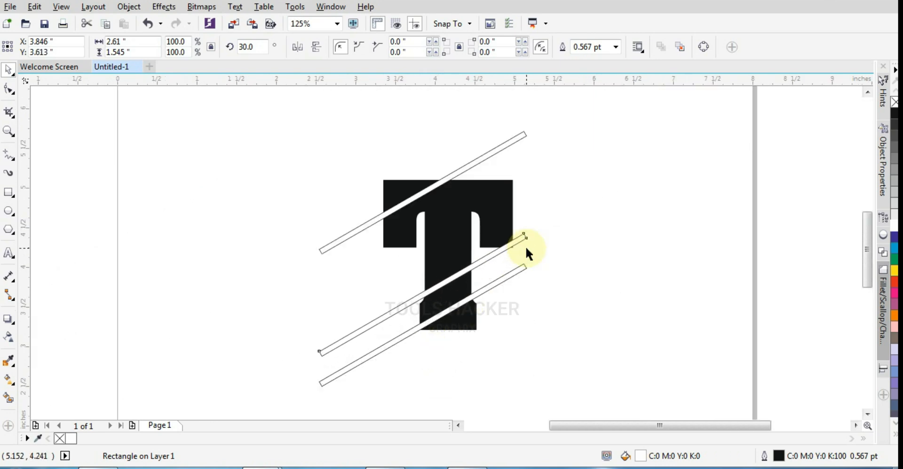
key(Up)
key(Up)
key(Up)
key(Up)
key(Up)
key(Up)
key(Up)
key(Up)
key(Up)
key(Up)
key(Up)
key(Up)
key(Up)
key(Up)
key(Up)
key(Up)
key(Up)
key(Up)
key(Up)
key(Up)
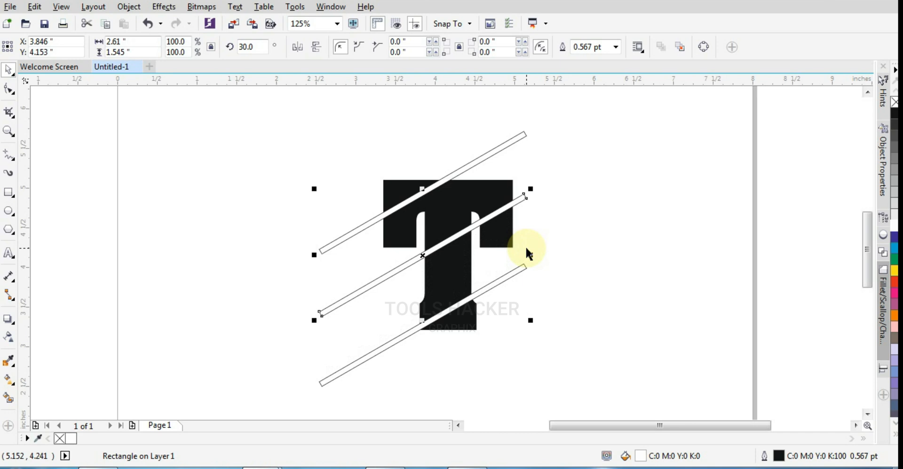
key(Down)
key(Down)
key(Down)
key(Down)
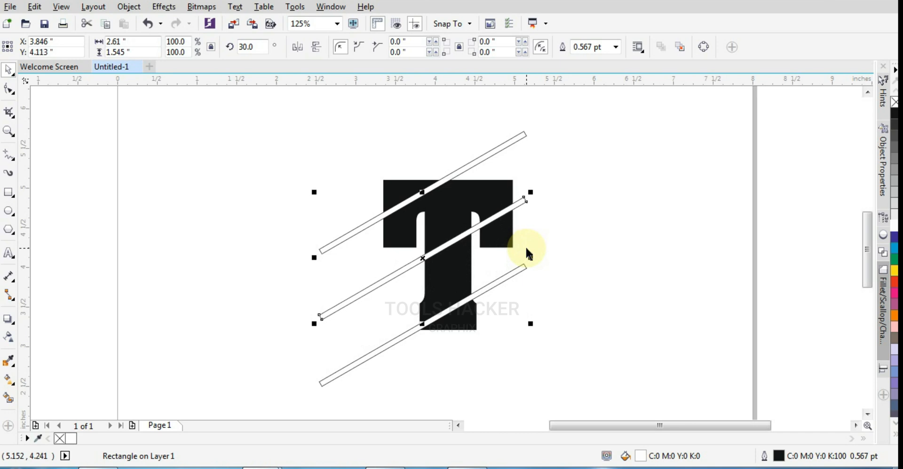
- Select all three slanted bars and group them
click(481, 153)
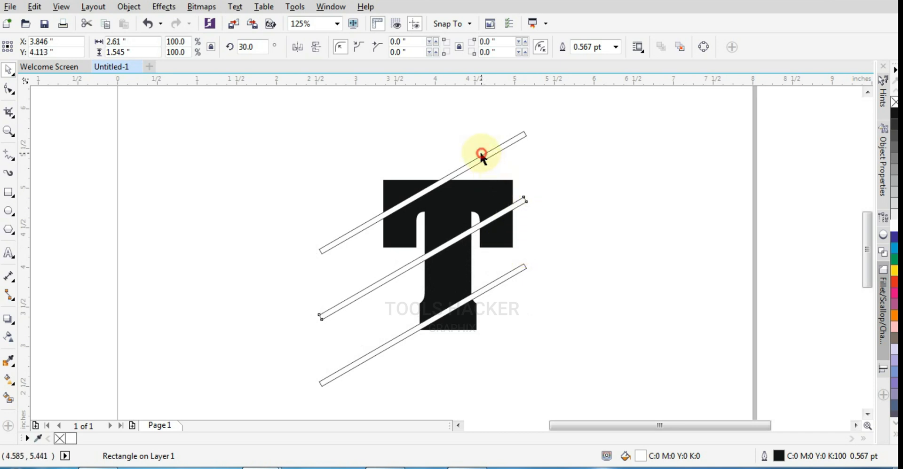
click(446, 188)
shift+click(382, 281)
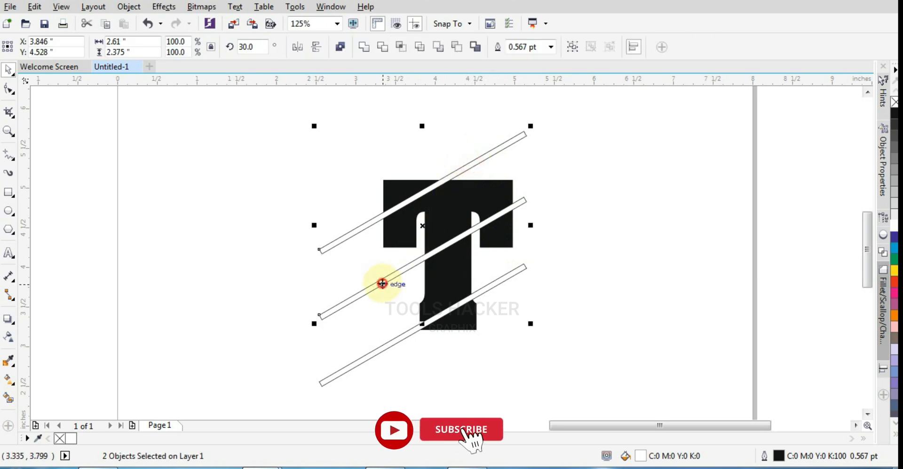
shift+click(385, 346)
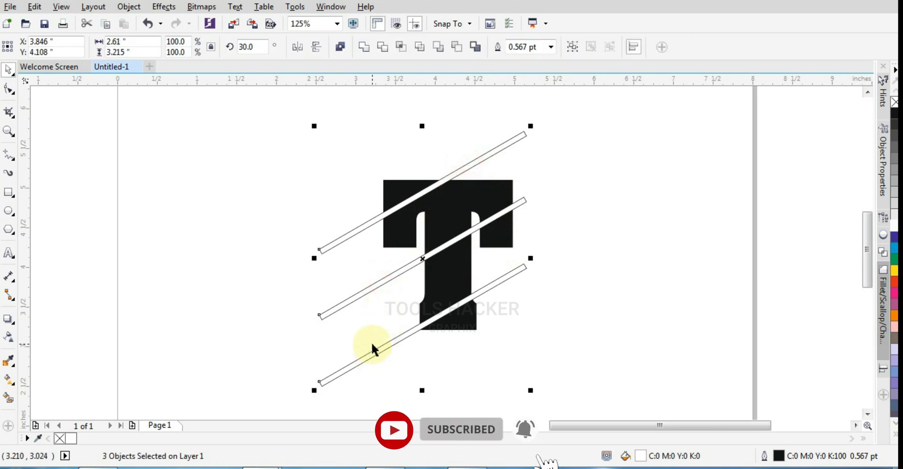
key(ctrl+g)
- Trim the letter T with the grouped bars and delete the bar group
shift+click(385, 193)
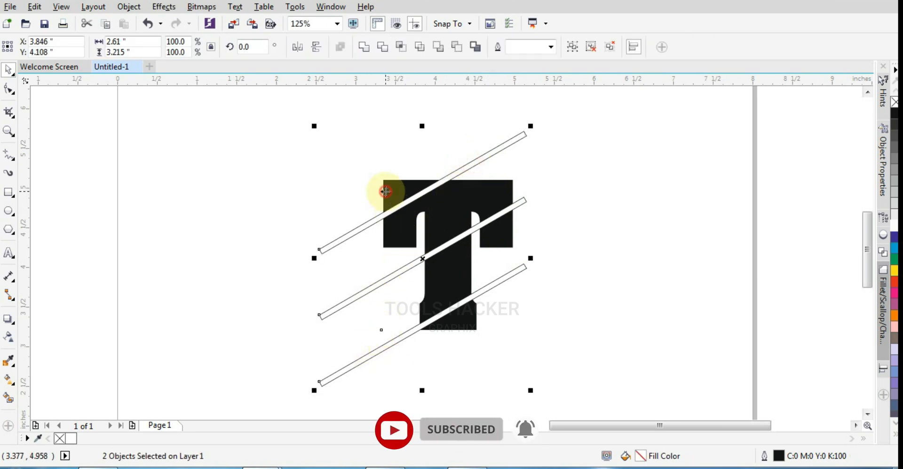
click(383, 48)
click(493, 155)
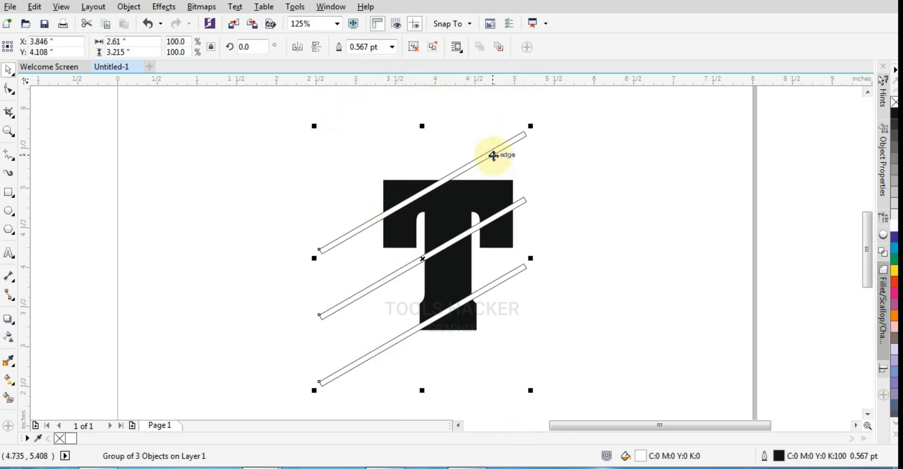
key(Delete)
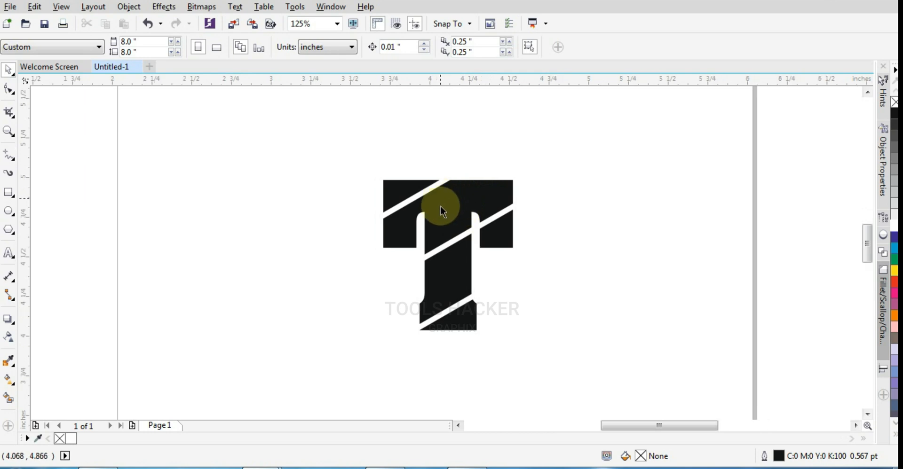
- Add nodes on the T's top and left edges beside the upper cut, and pull the adjacent cut corners outward into spikes along the slant
scroll(438, 207, up, 1)
click(7, 89)
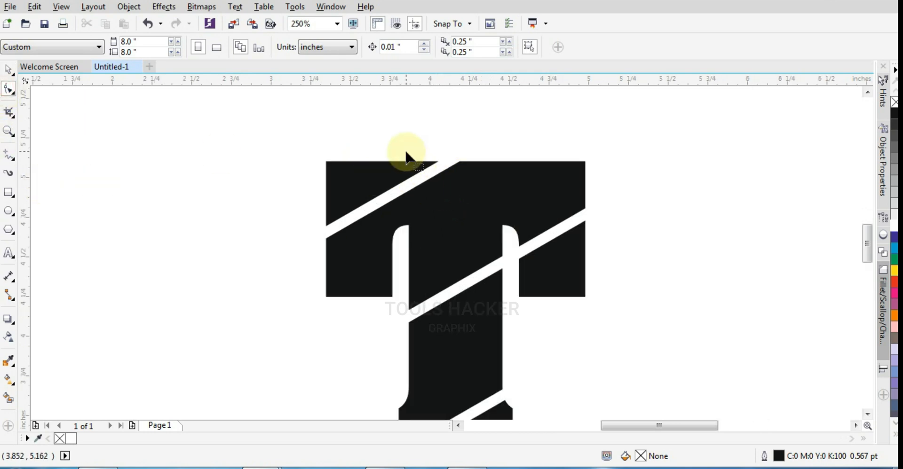
click(408, 161)
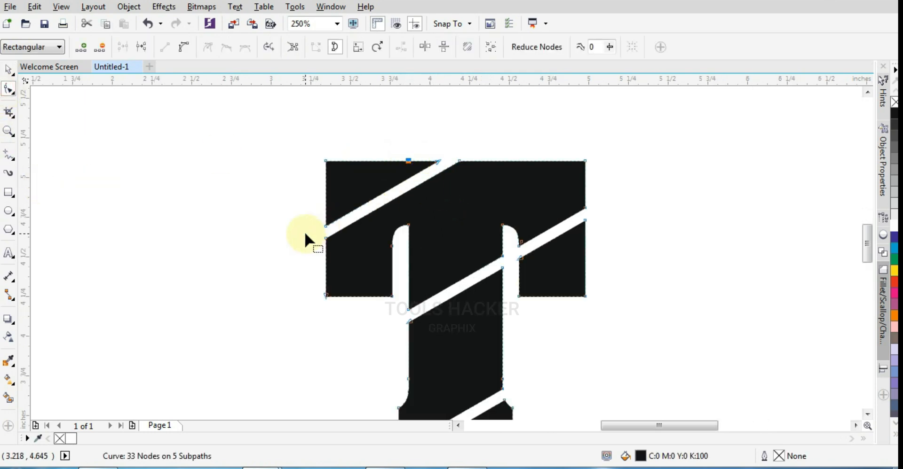
double_click(326, 255)
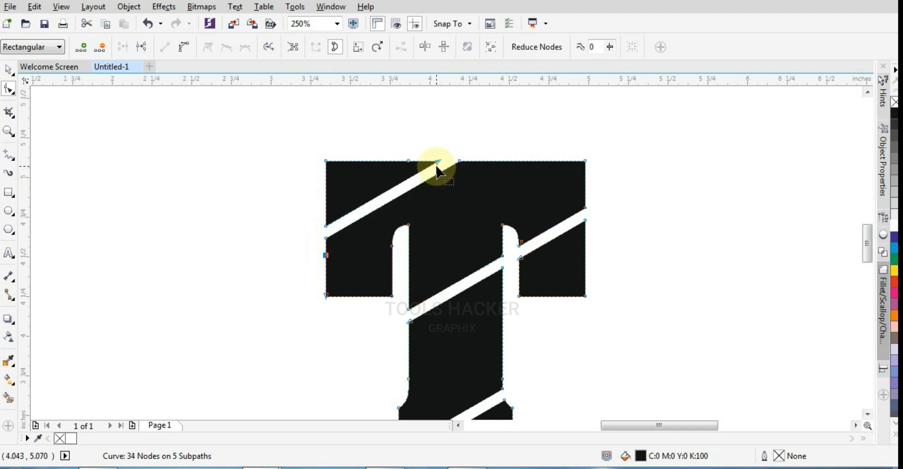
drag(437, 162, 497, 126)
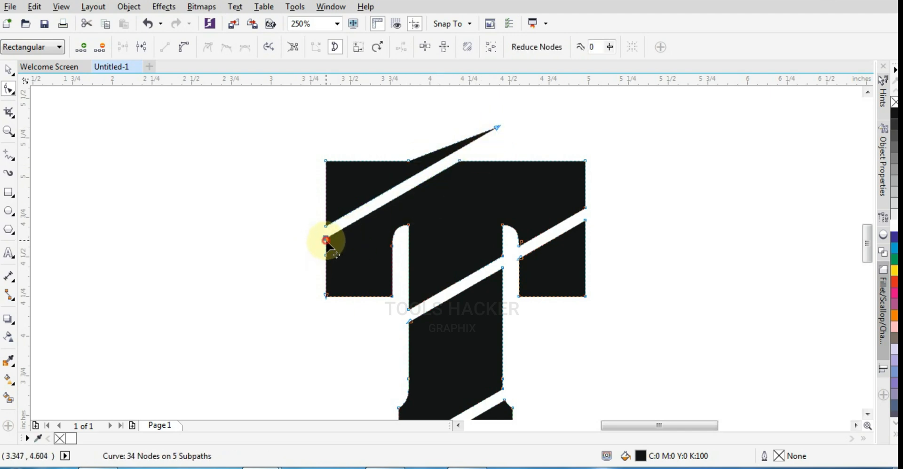
drag(326, 240, 283, 260)
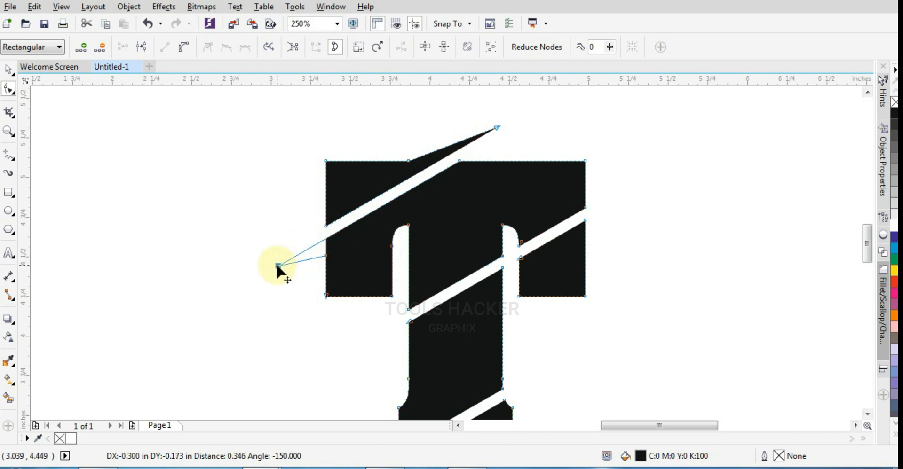
drag(278, 266, 274, 267)
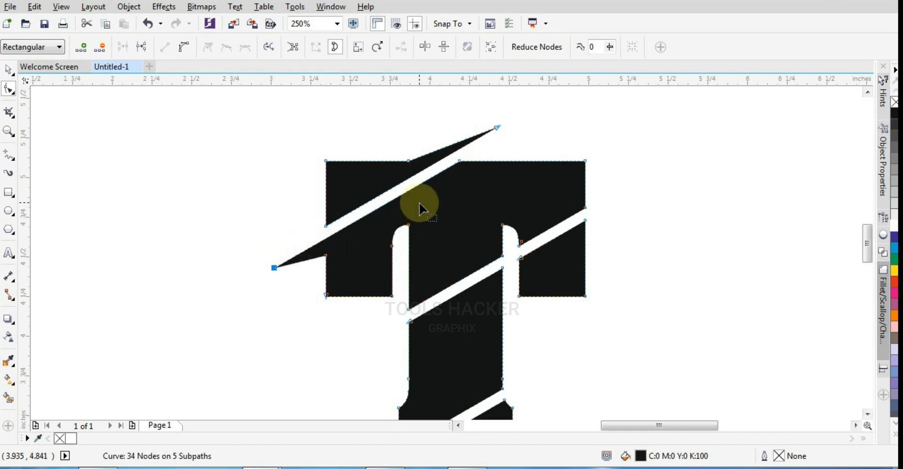
- Pull the T's bottom-left corner below the lowest cut into a slanted spike, using an added bottom-edge node shifted slightly right and removing the leftover corner node
scroll(419, 202, down, 2)
scroll(417, 232, up, 2)
scroll(416, 294, down, 2)
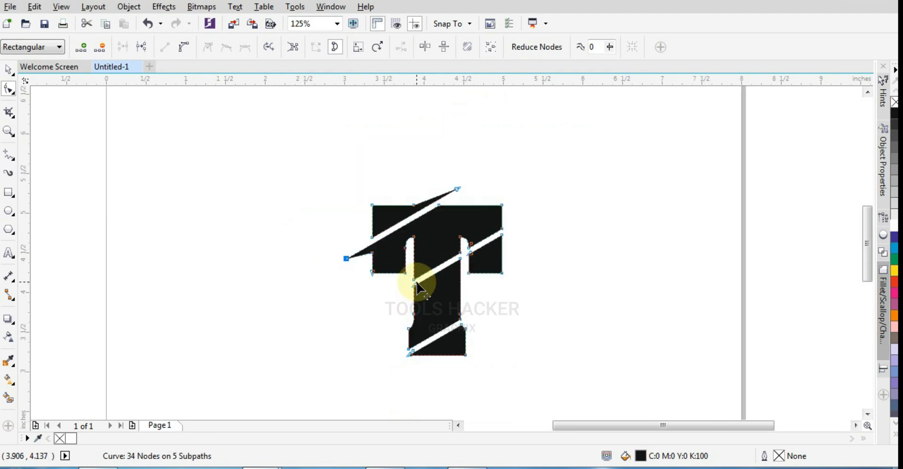
scroll(433, 348, up, 2)
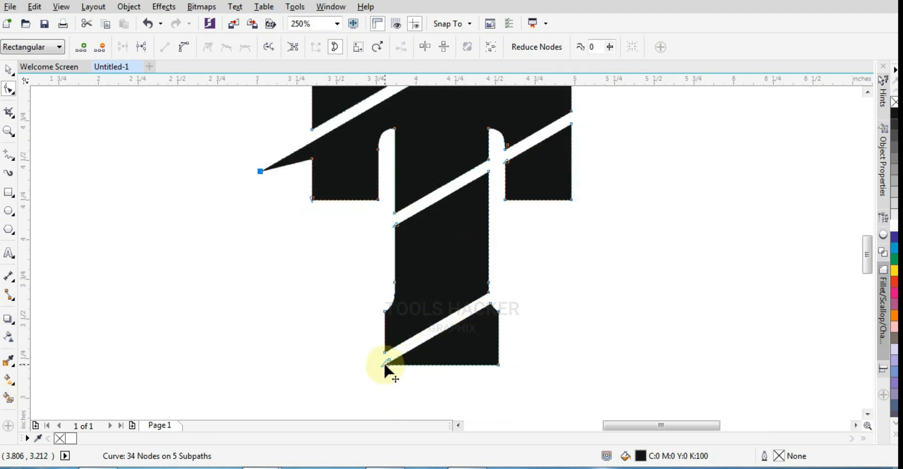
click(401, 365)
drag(384, 364, 342, 385)
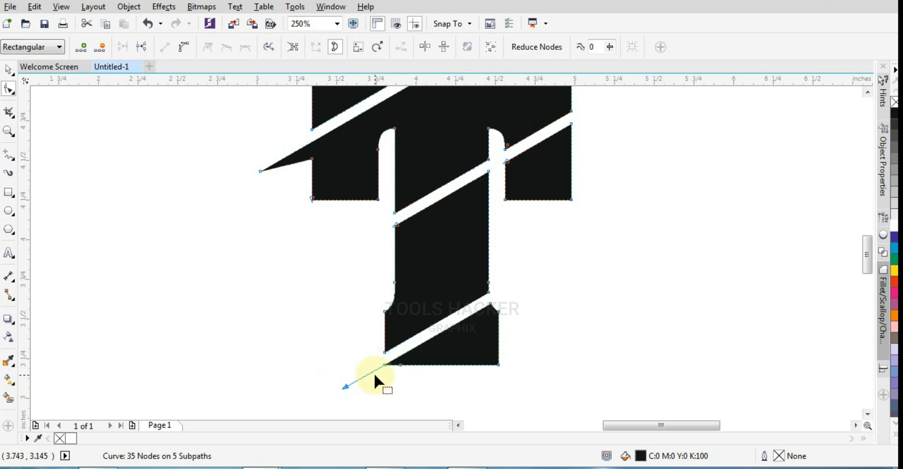
double_click(383, 363)
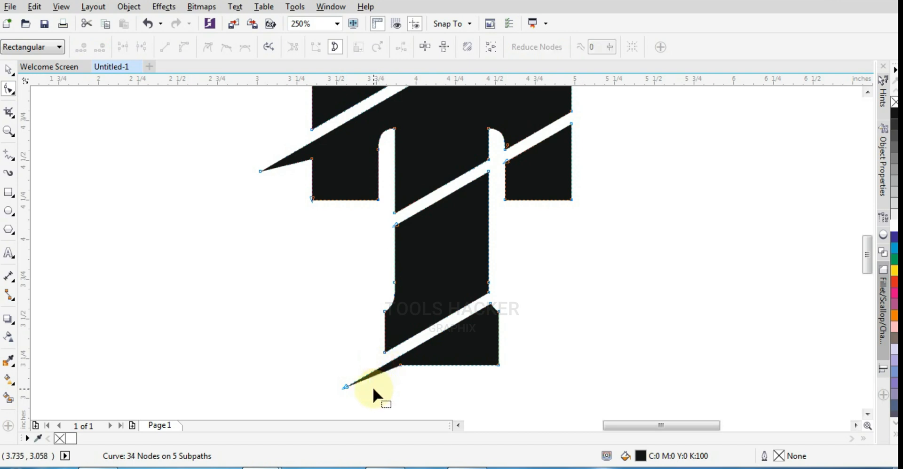
click(404, 370)
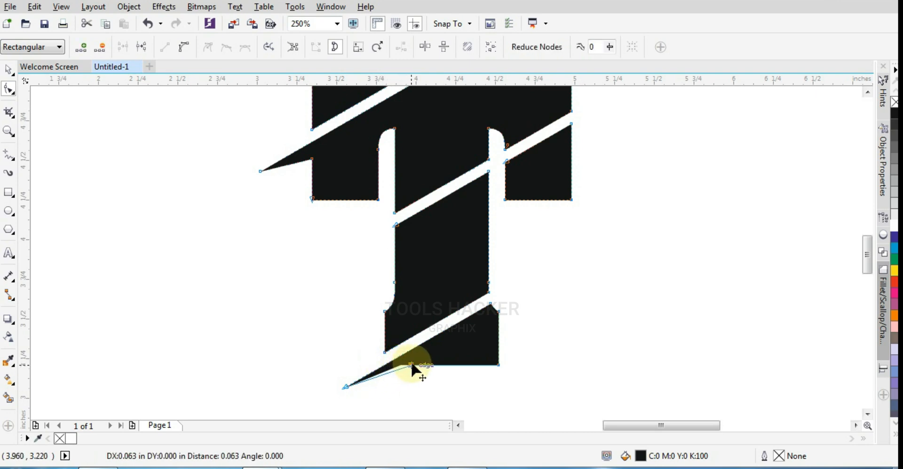
- Pull the stem's right corner just above the lowest cut outward into a spike along the slant
scroll(432, 335, down, 1)
scroll(464, 319, up, 2)
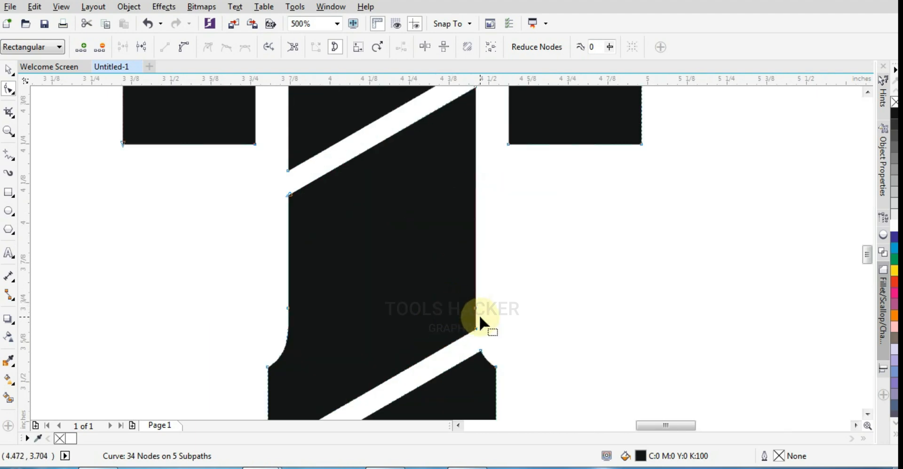
drag(482, 323, 580, 273)
scroll(480, 277, down, 2)
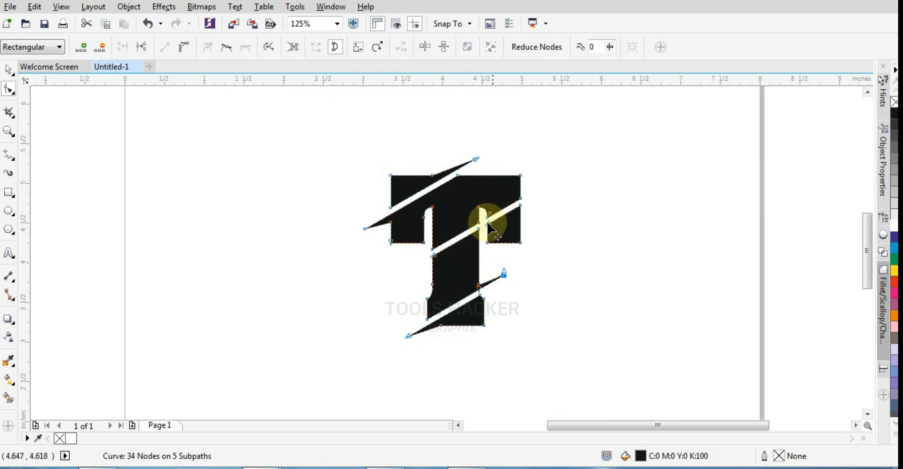
- Add a node on the stem's left edge below the middle cut and pull the cut corner outward into a spike
scroll(469, 233, up, 1)
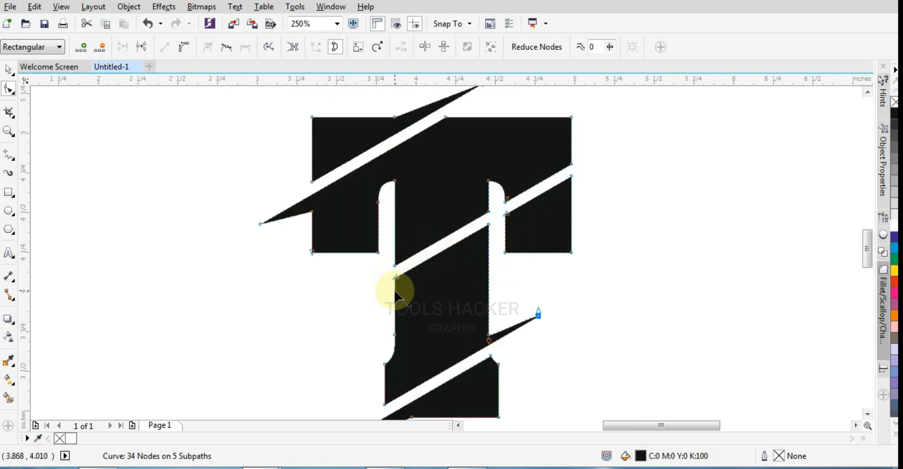
double_click(394, 291)
drag(395, 278, 338, 309)
scroll(490, 283, down, 3)
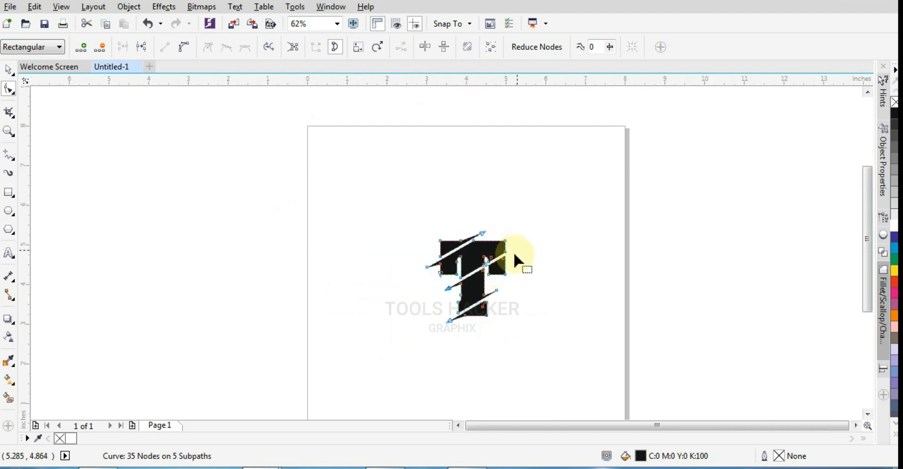
- Add a node on the crossbar's right edge above the middle cut and pull the cut corner outward into a spike
scroll(508, 259, up, 3)
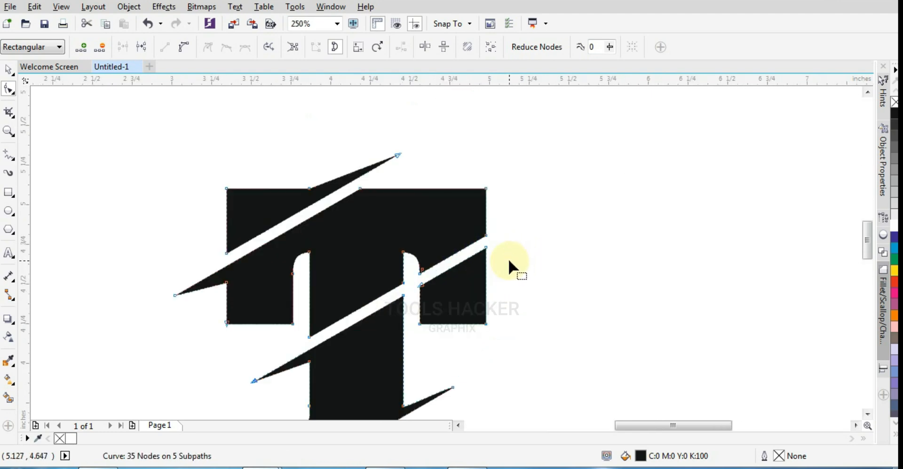
click(486, 221)
double_click(486, 222)
drag(486, 236, 546, 205)
scroll(546, 205, down, 2)
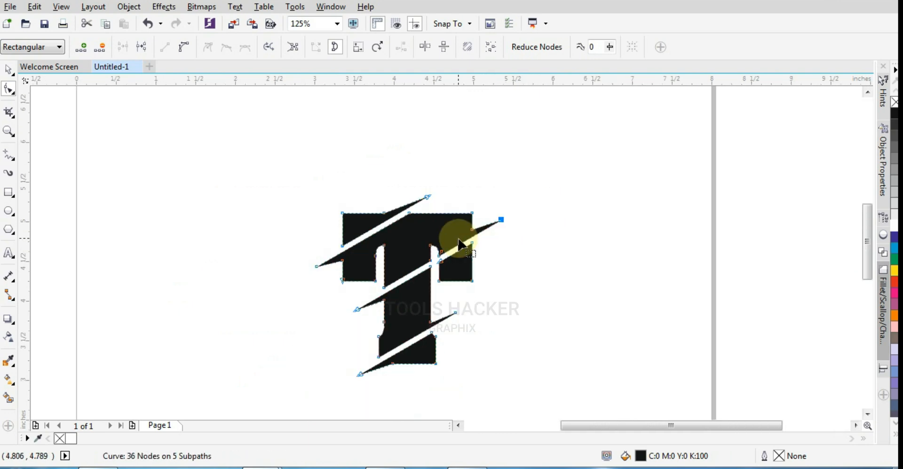
- Move the finished sliced T off the page into the empty area on its left and deselect it
click(5, 70)
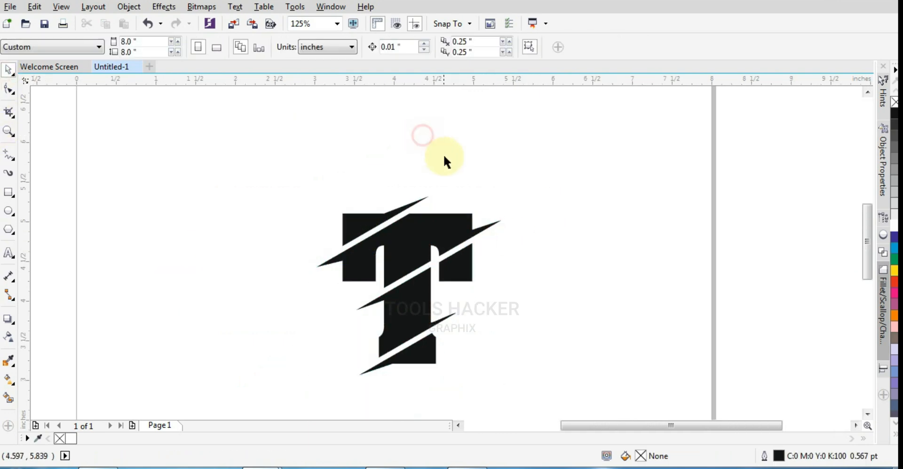
scroll(452, 160, down, 1)
click(436, 195)
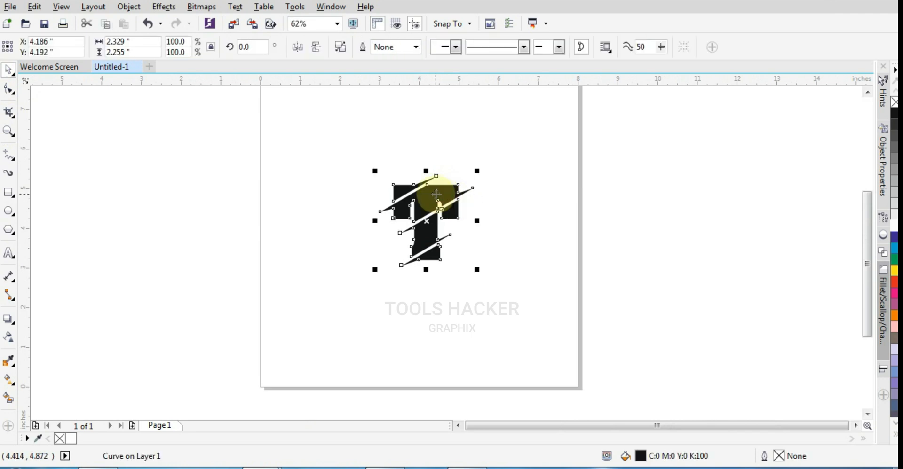
drag(435, 194, 202, 187)
click(391, 193)
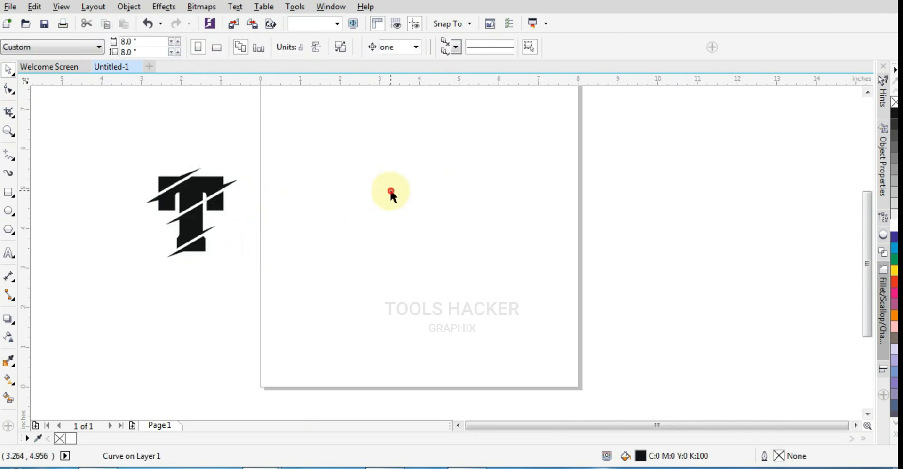
- Add an 8 by 8 inch rectangle that exactly covers the page and deselect it
double_click(8, 194)
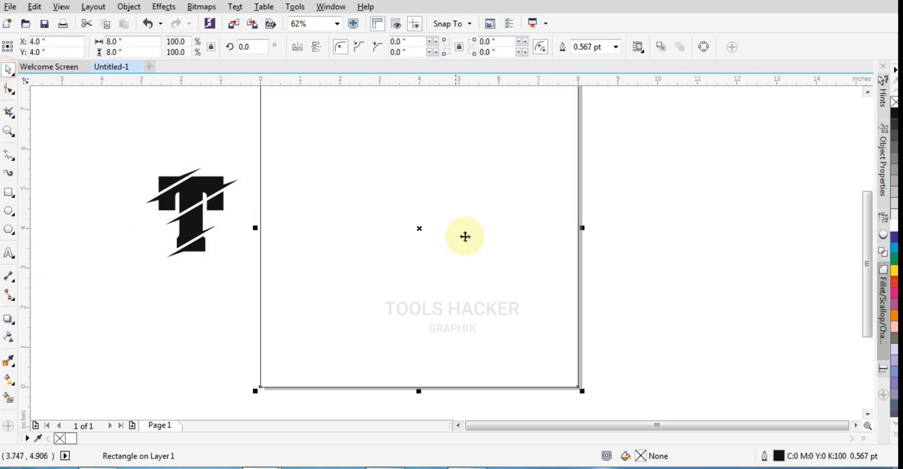
scroll(466, 236, down, 1)
scroll(439, 200, up, 1)
click(661, 198)
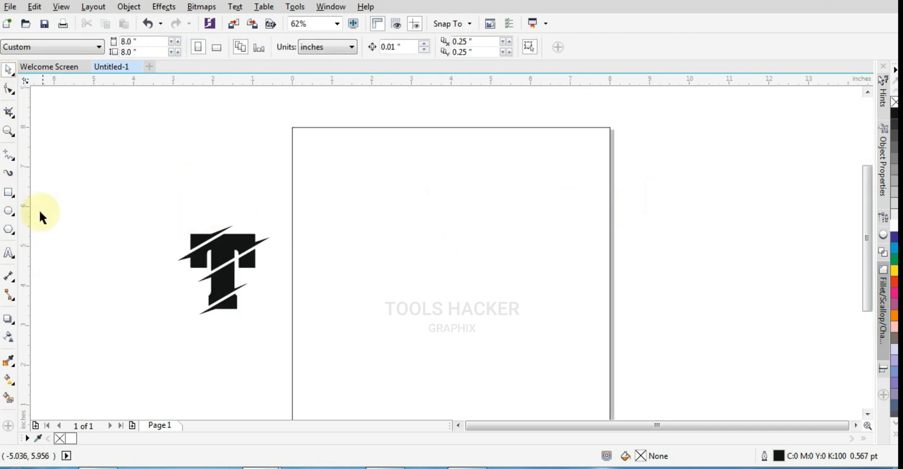
- Draw a small circle about 0.12 inches in diameter just inside the page's upper-left corner
click(15, 209)
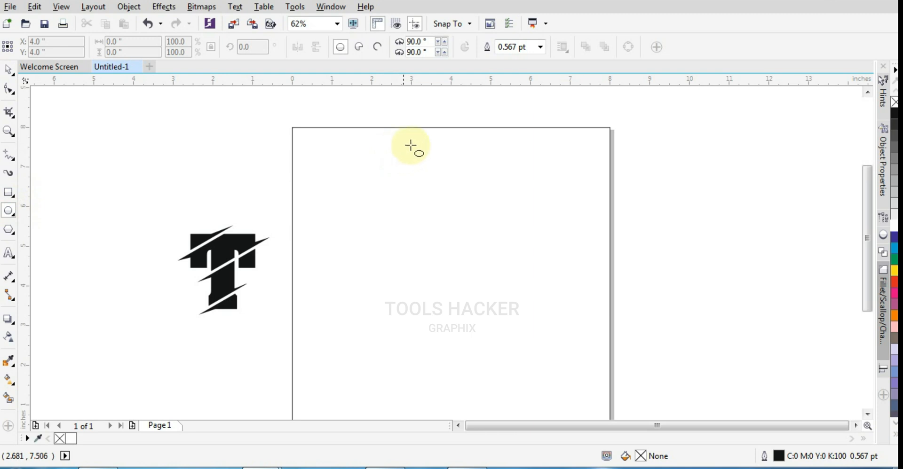
scroll(329, 135, up, 1)
click(289, 133)
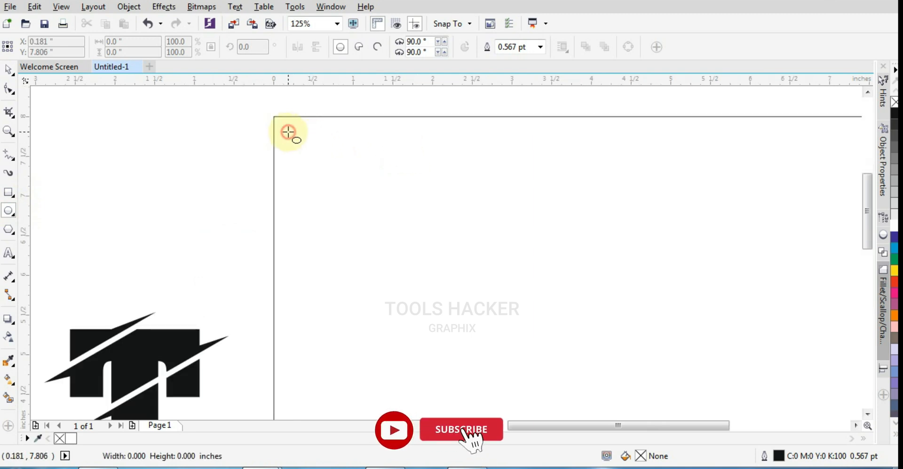
drag(289, 134, 292, 137)
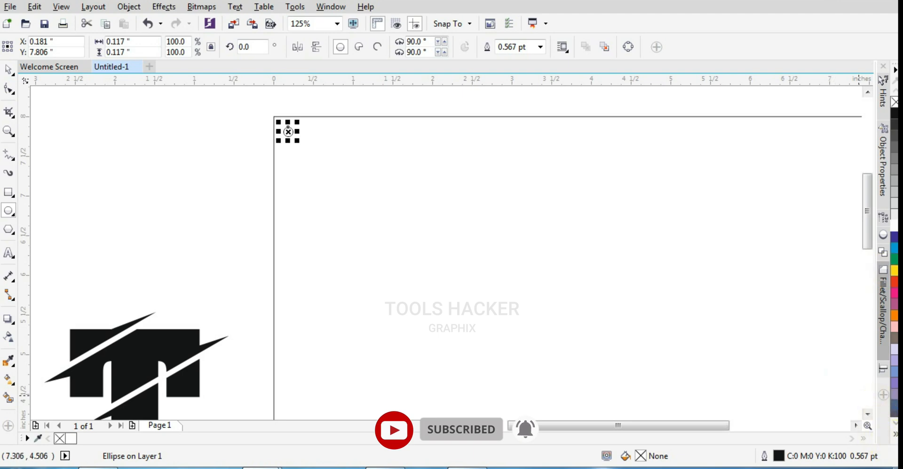
- Fill the small circle with C100 M100 Y100 K100 black and remove its outline
click(896, 435)
click(884, 170)
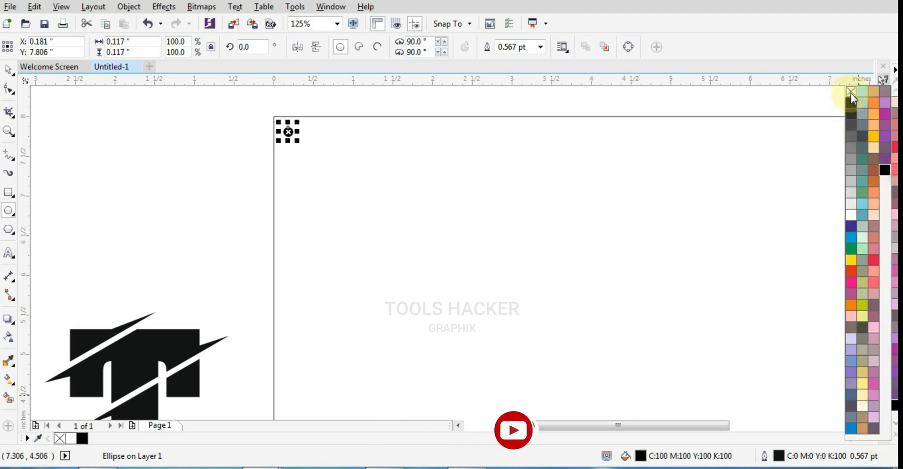
right_click(851, 92)
click(425, 96)
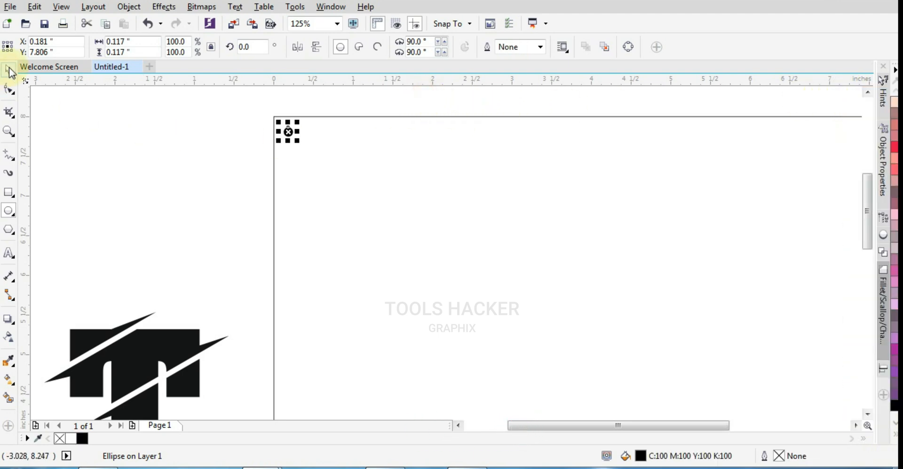
- Duplicate the black dot and nudge the copy horizontally to its right at X 0.441 inches
click(9, 68)
key(Right)
key(Right)
key(Right)
key(Right)
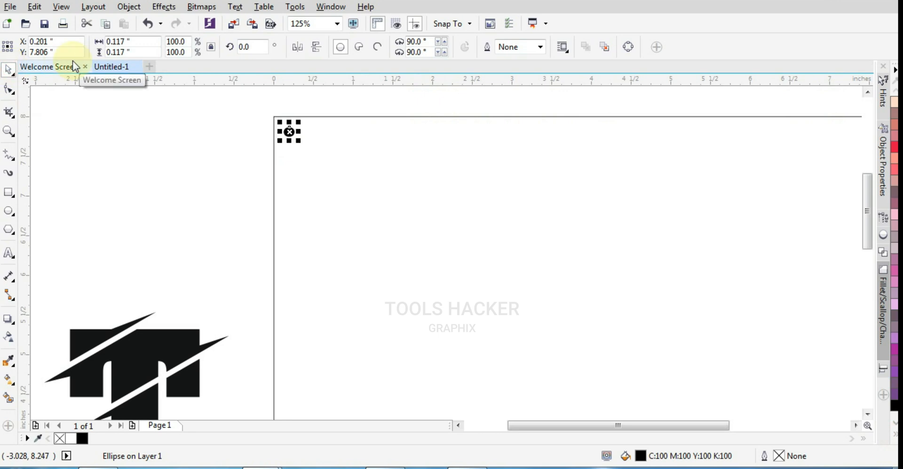
key(Right)
key(Right)
key(Right)
key(Right)
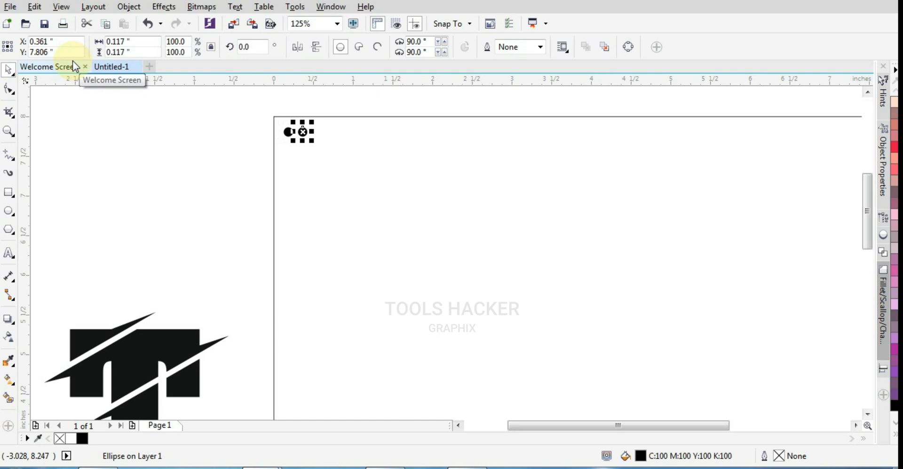
key(Right)
key(Right)
key(Right)
key(Right)
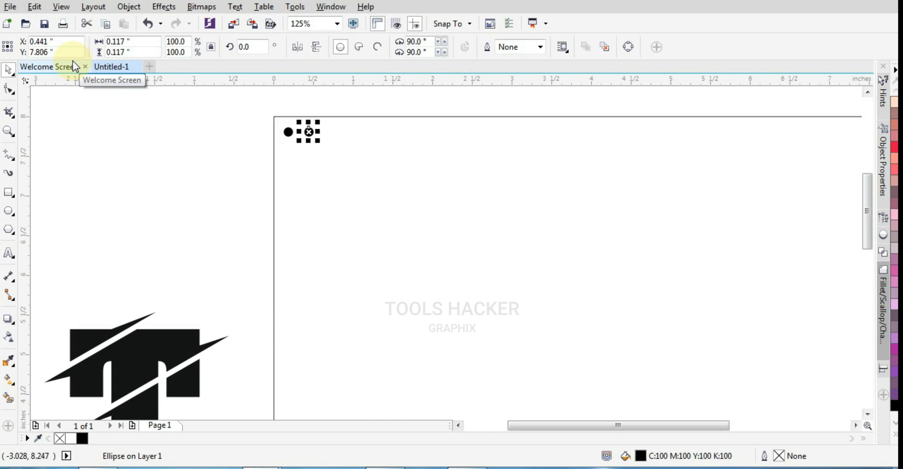
key(Right)
key(Right)
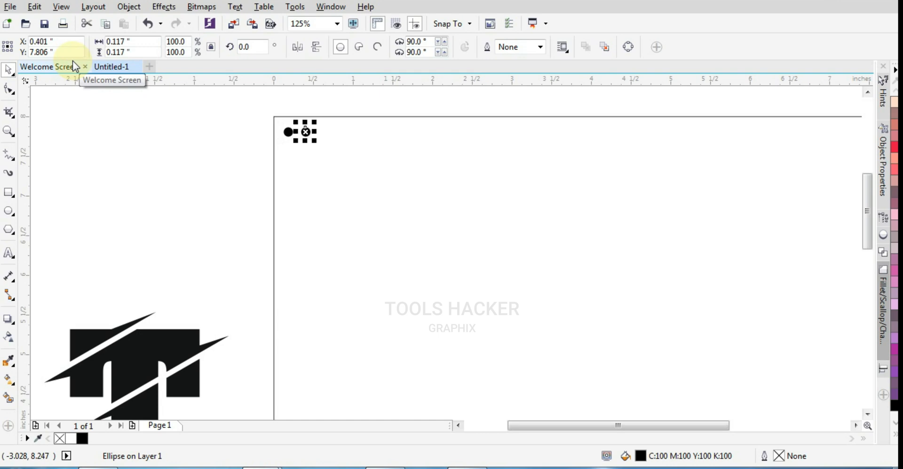
- Repeat the spaced duplication of the dot until the row reaches the page's right edge
key(ctrl+d)
key(ctrl+d)
key(ctrl+d)
key(ctrl+d)
key(ctrl+d)
key(ctrl+d)
key(ctrl+d)
key(ctrl+d)
key(ctrl+d)
key(ctrl+d)
key(ctrl+d)
key(ctrl+d)
key(ctrl+d)
key(ctrl+d)
key(ctrl+d)
key(ctrl+d)
key(ctrl+d)
key(ctrl+d)
key(ctrl+d)
key(ctrl+d)
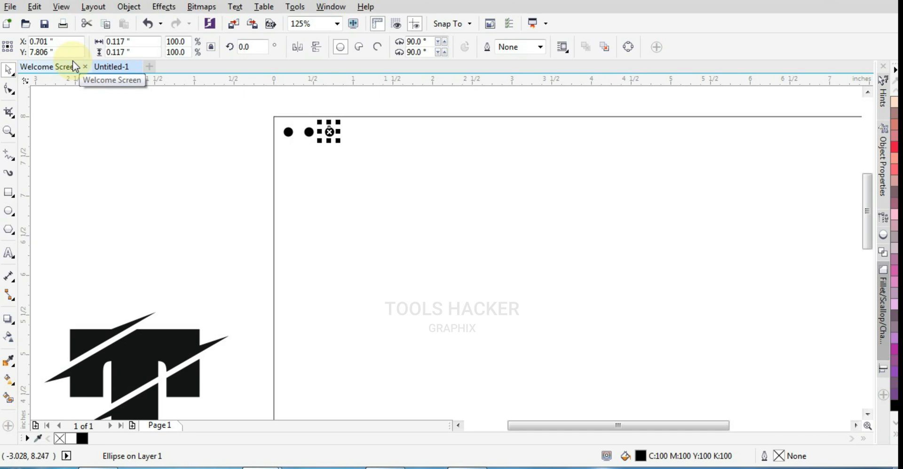
scroll(127, 137, down, 2)
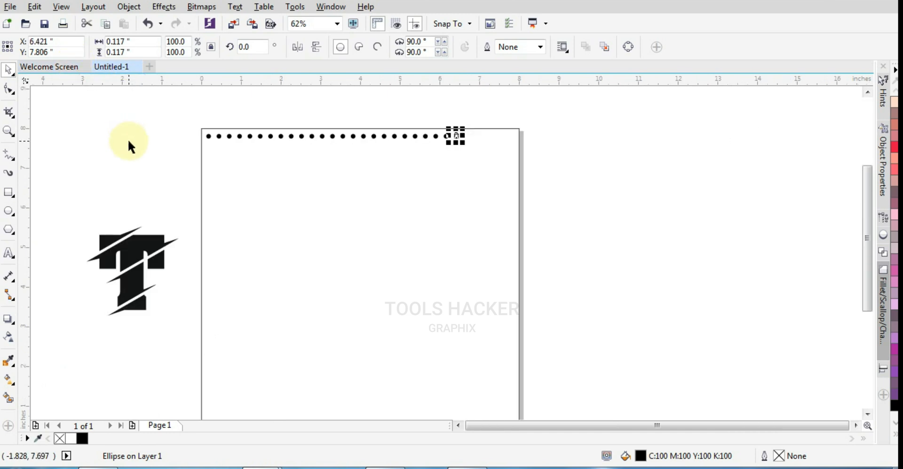
key(ctrl+d)
key(ctrl+d)
key(ctrl+d)
key(ctrl+d)
key(ctrl+d)
key(ctrl+d)
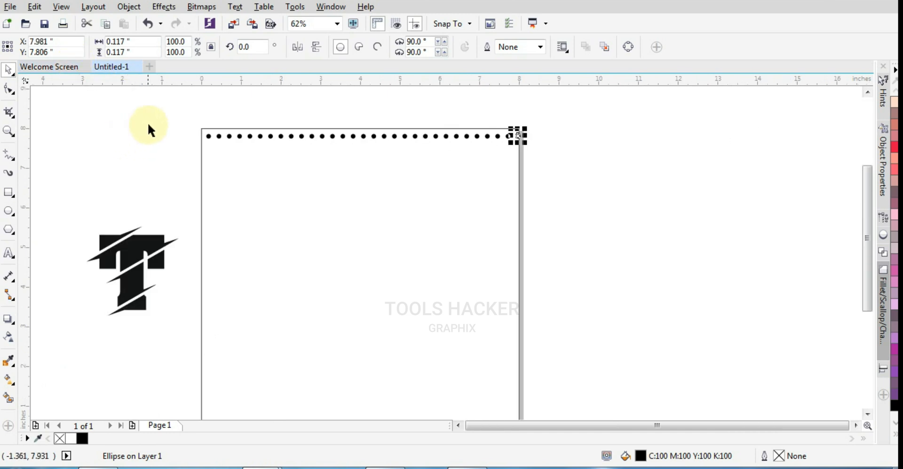
- Select the whole row of dots, duplicate it and nudge the copy down below the first row
drag(147, 118, 538, 176)
scroll(223, 134, up, 2)
scroll(223, 134, up, 1)
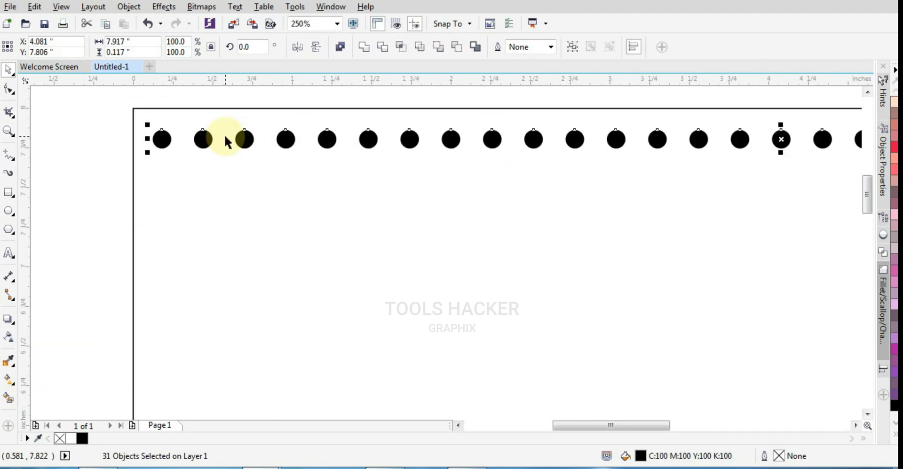
key(KP_Add)
key(Down)
key(Down)
key(Down)
key(Down)
key(Down)
key(Down)
key(Down)
key(Down)
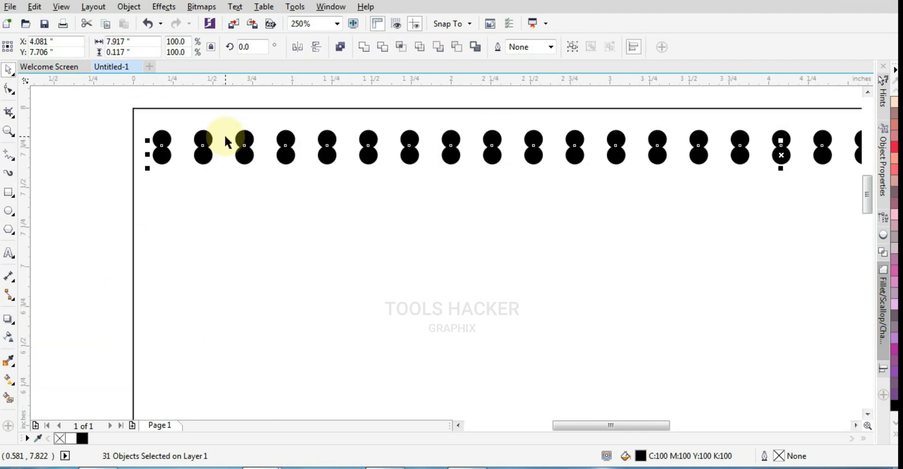
- Stagger the second row between the dots above by nudging it to X 4.211 and Y 7.696 inches
key(Right)
key(Right)
key(Right)
key(Right)
key(Right)
key(Right)
key(Right)
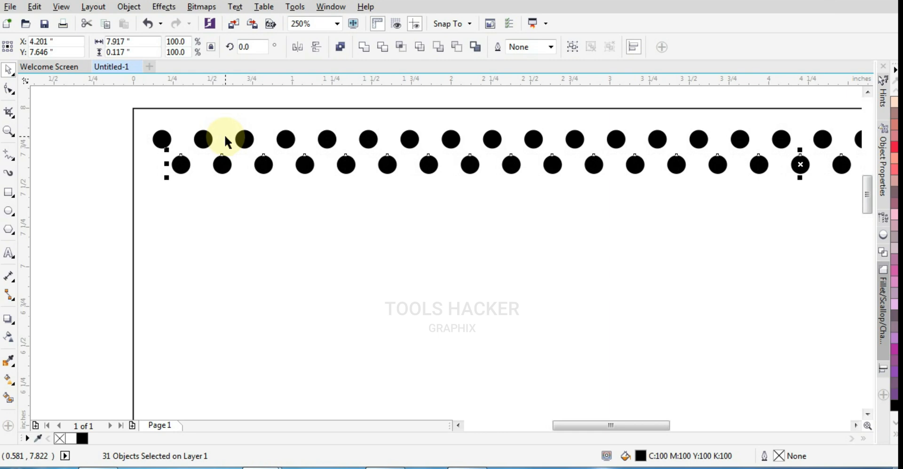
key(Up)
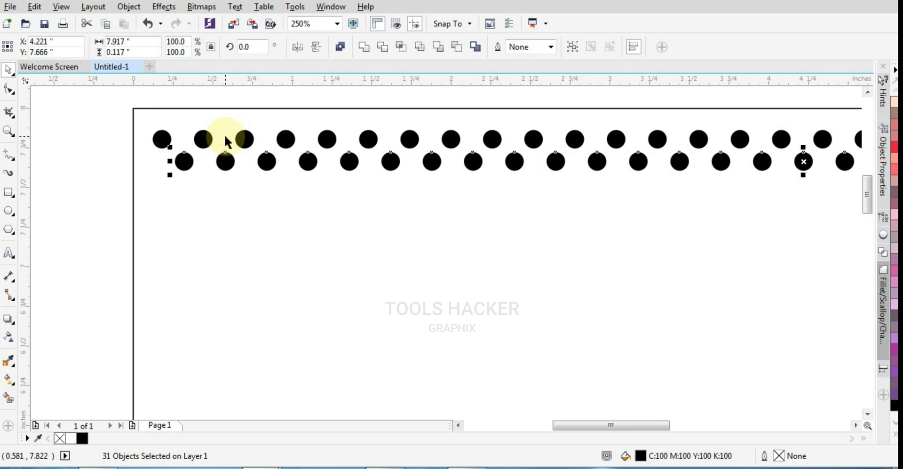
key(ctrl+Left)
key(ctrl+Up)
key(ctrl+Up)
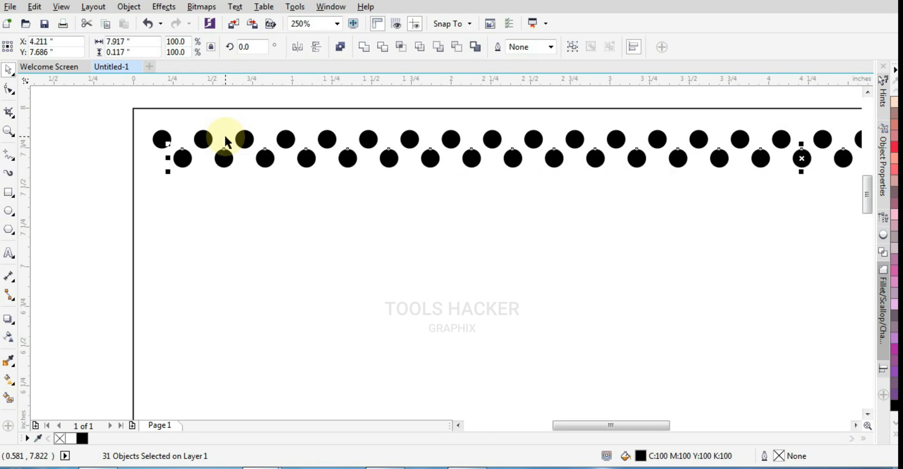
key(ctrl+Up)
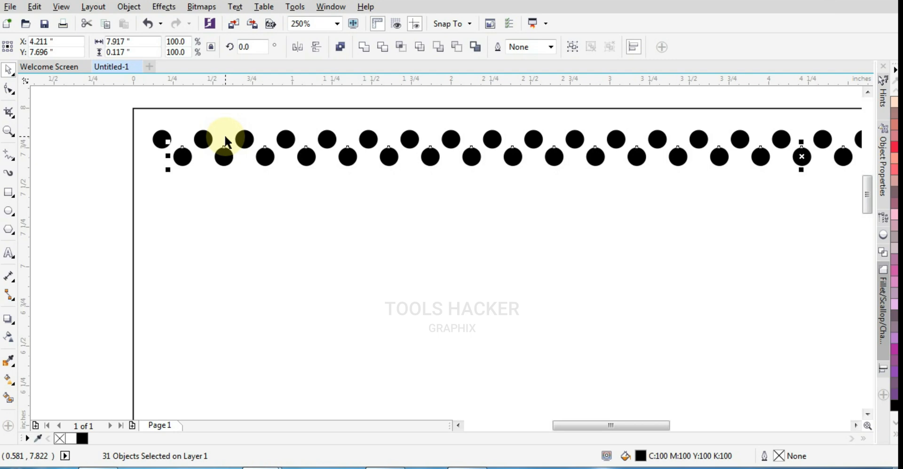
- Select both staggered rows of dots and group them
scroll(225, 134, down, 4)
drag(171, 114, 521, 154)
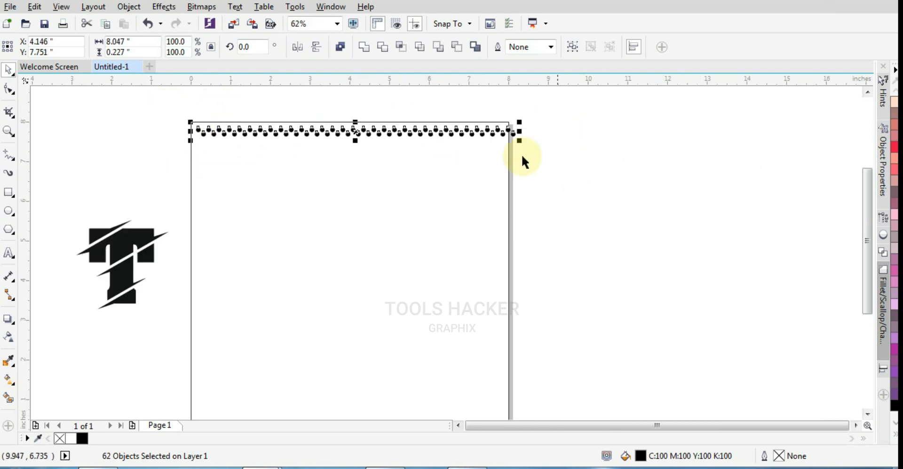
key(ctrl+g)
- Duplicate the grouped double row and nudge the copy straight down to Y 7.536 inches, matching the row spacing
scroll(267, 135, up, 4)
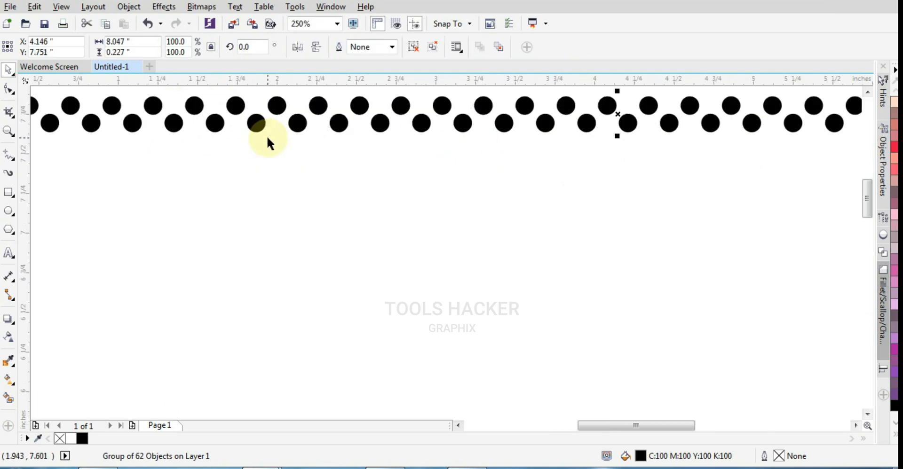
key(KP_Add)
key(Down)
key(Down)
key(Down)
key(Down)
key(Down)
key(Down)
key(Down)
key(Down)
key(Down)
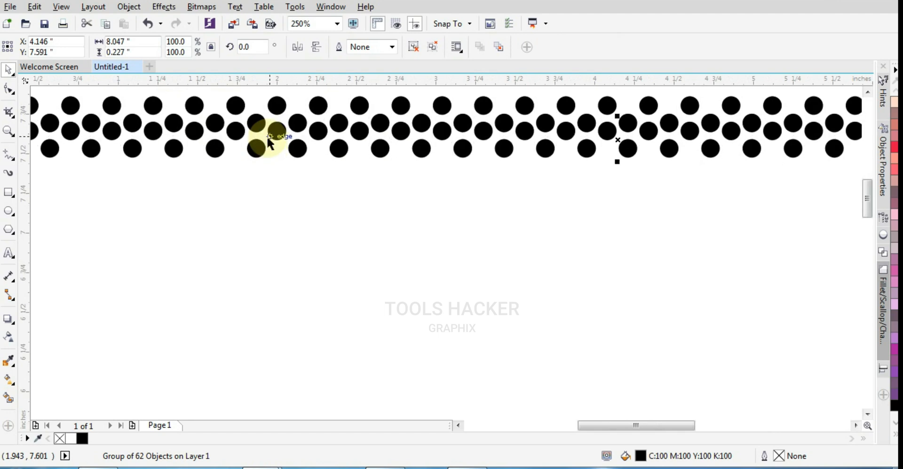
key(Down)
key(Down)
key(Down)
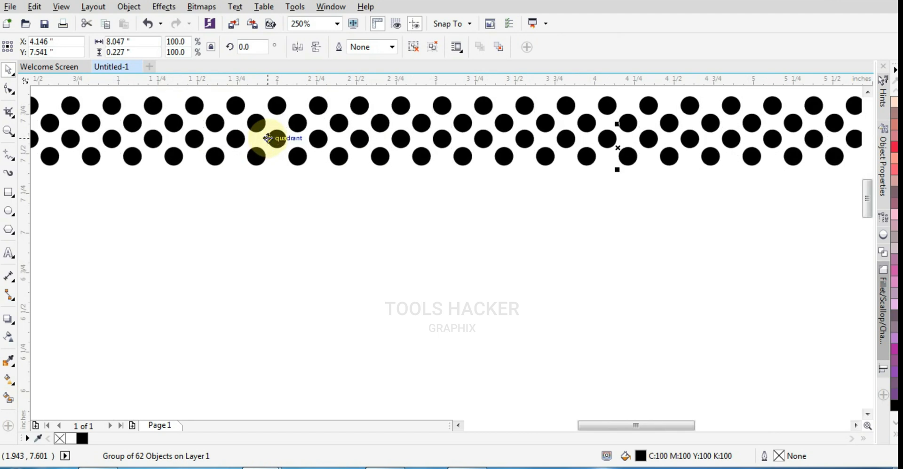
key(Down)
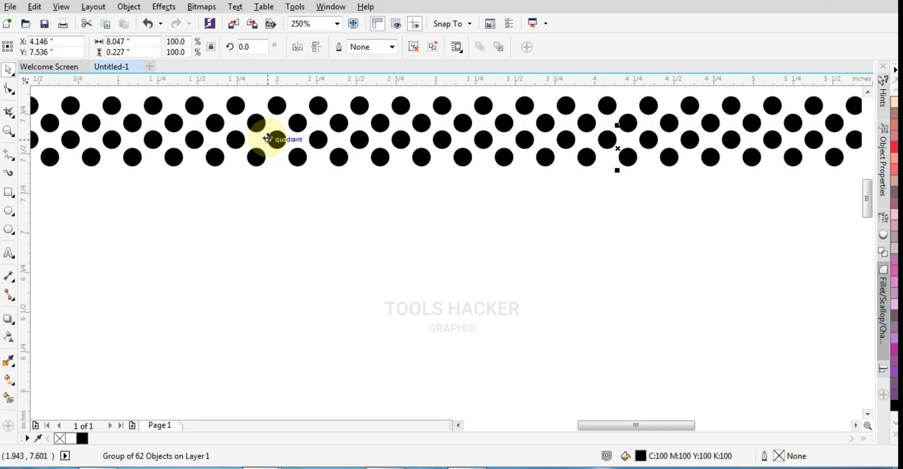
- Repeat the downward duplication of the double row until the dots reach the page's bottom edge
key(ctrl+d)
key(ctrl+d)
key(ctrl+d)
key(ctrl+d)
key(ctrl+d)
key(ctrl+d)
key(ctrl+d)
key(ctrl+d)
key(ctrl+d)
key(ctrl+d)
key(ctrl+d)
key(ctrl+d)
key(ctrl+d)
key(ctrl+d)
key(ctrl+d)
key(ctrl+d)
key(ctrl+d)
key(ctrl+d)
key(ctrl+d)
scroll(485, 210, down, 2)
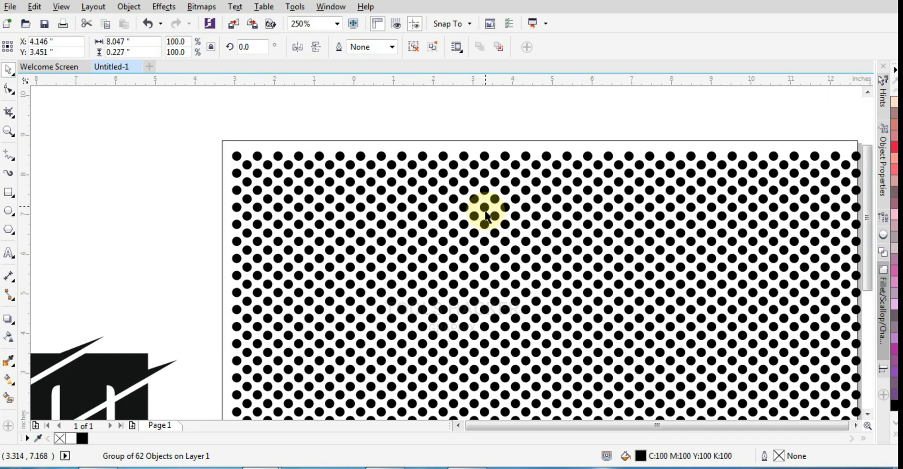
scroll(485, 216, down, 2)
key(ctrl+d)
key(ctrl+d)
key(ctrl+d)
key(ctrl+d)
key(ctrl+d)
key(ctrl+d)
key(ctrl+d)
key(ctrl+d)
key(ctrl+d)
key(ctrl+d)
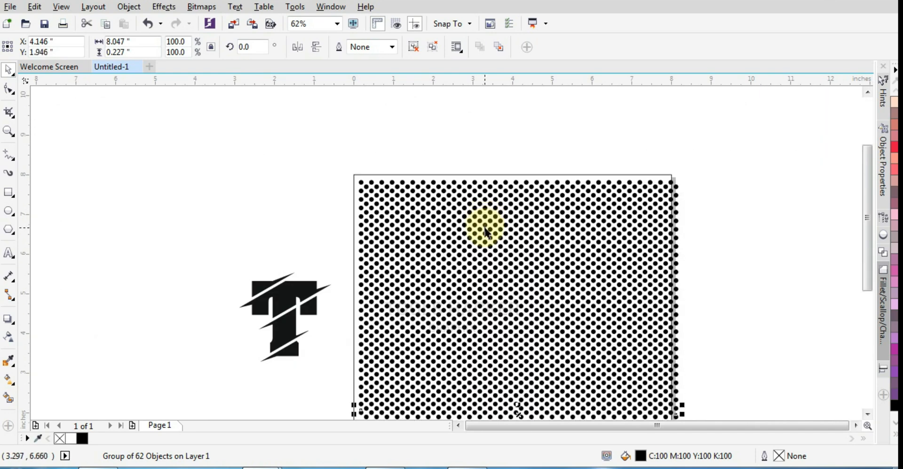
scroll(491, 193, down, 2)
key(ctrl+d)
key(ctrl+d)
key(ctrl+d)
key(ctrl+d)
key(ctrl+d)
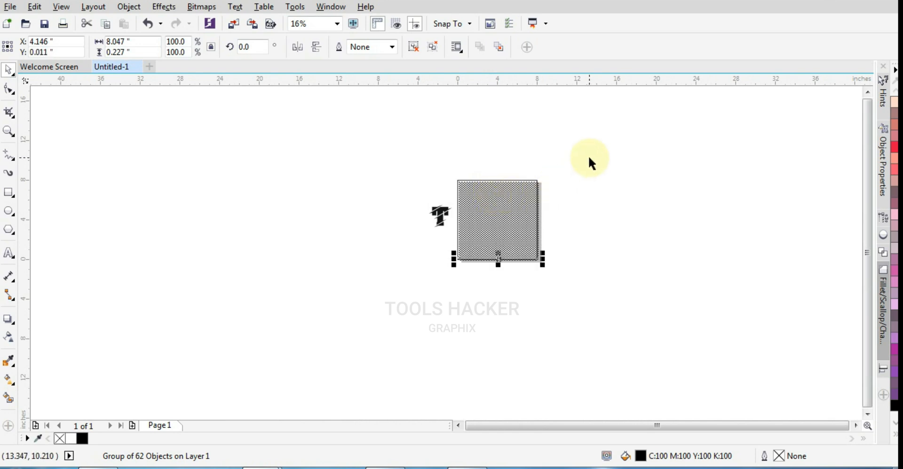
- Move the dot pattern and rectangle down to the right, and return only the rectangle to the page center
drag(589, 155, 450, 324)
drag(499, 210, 538, 239)
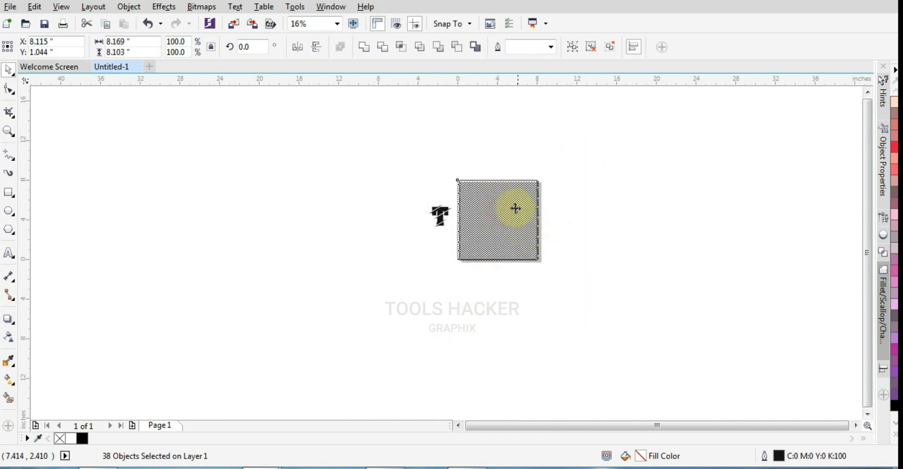
scroll(514, 207, up, 1)
click(523, 198)
click(519, 214)
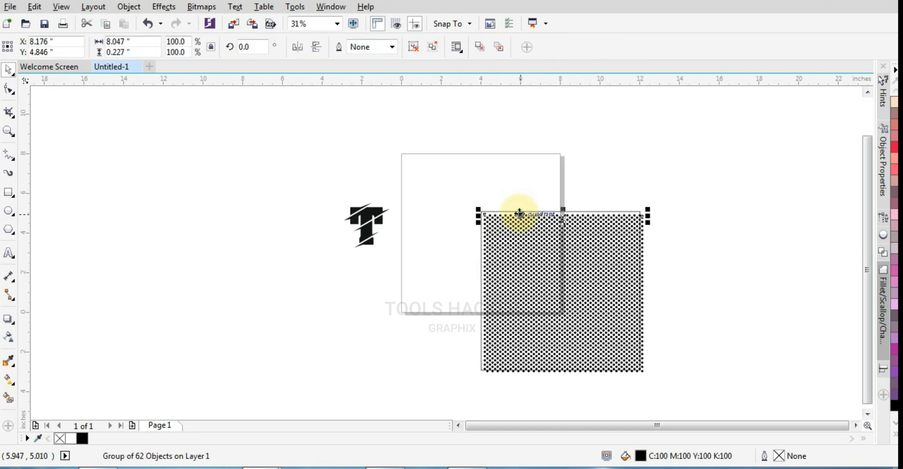
click(502, 218)
click(501, 212)
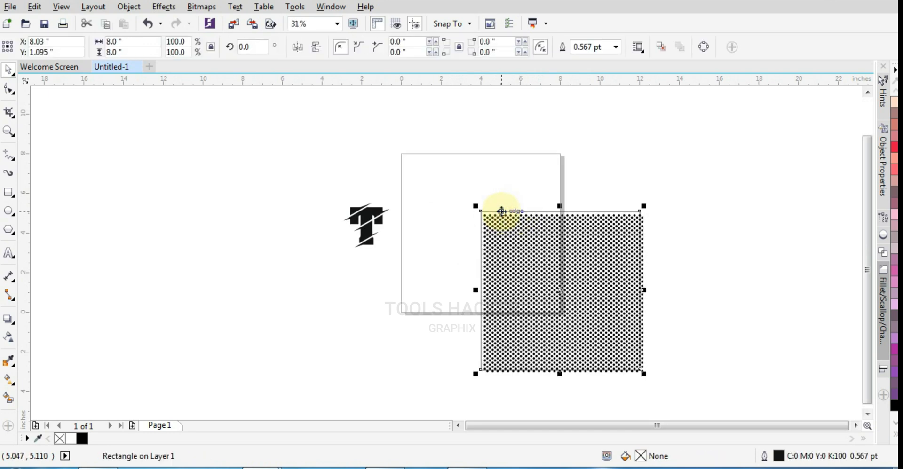
click(506, 212)
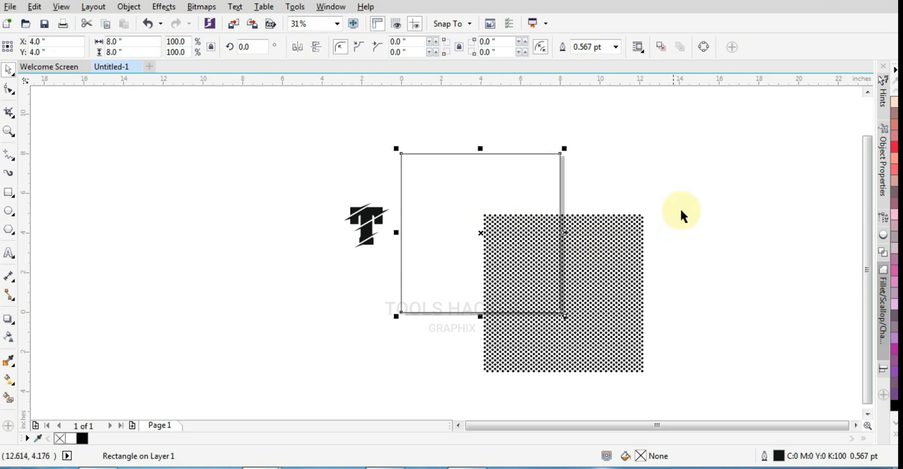
- Select all the dot rows without the rectangle, group them and move the group off the page to the right
drag(685, 198, 466, 382)
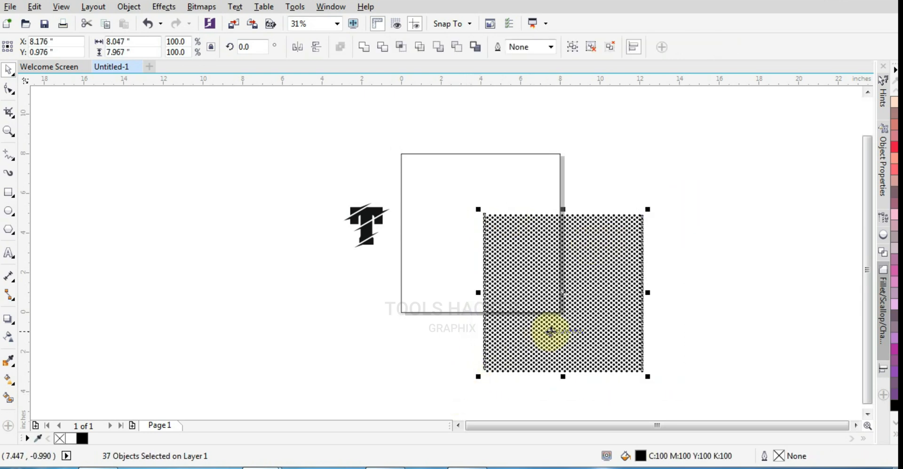
key(ctrl+g)
drag(565, 334, 775, 281)
- PowerClip the dot pattern group inside the page-sized rectangle and select the clipped rectangle
right_click(750, 196)
click(679, 142)
click(562, 181)
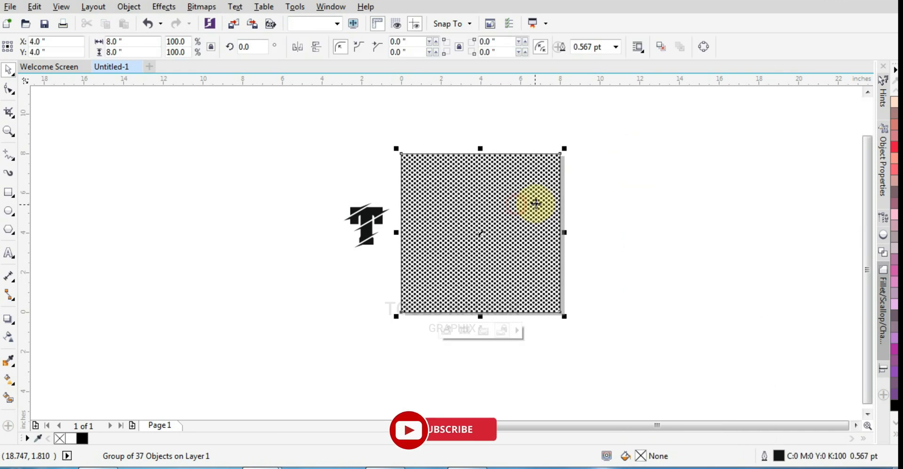
click(653, 209)
click(553, 204)
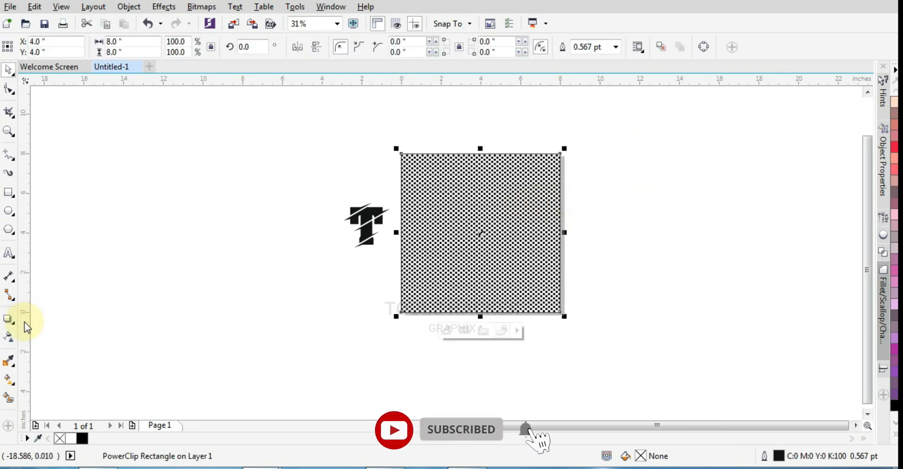
- Give the clipped rectangle a black-and-white fountain fill behind the dots and set it to the elliptical type
scroll(486, 229, up, 1)
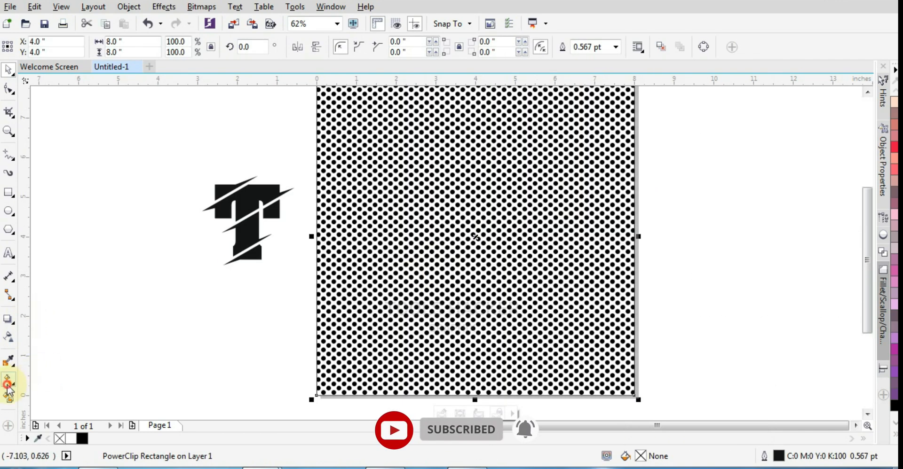
click(9, 379)
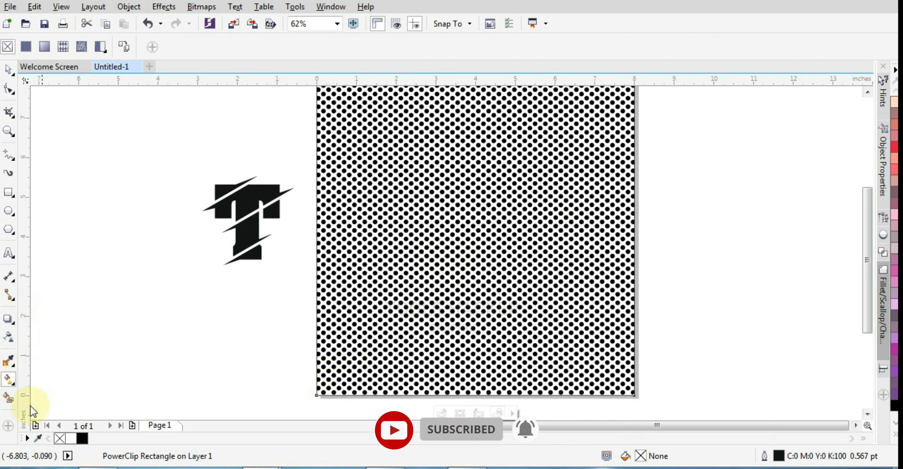
drag(433, 232, 536, 254)
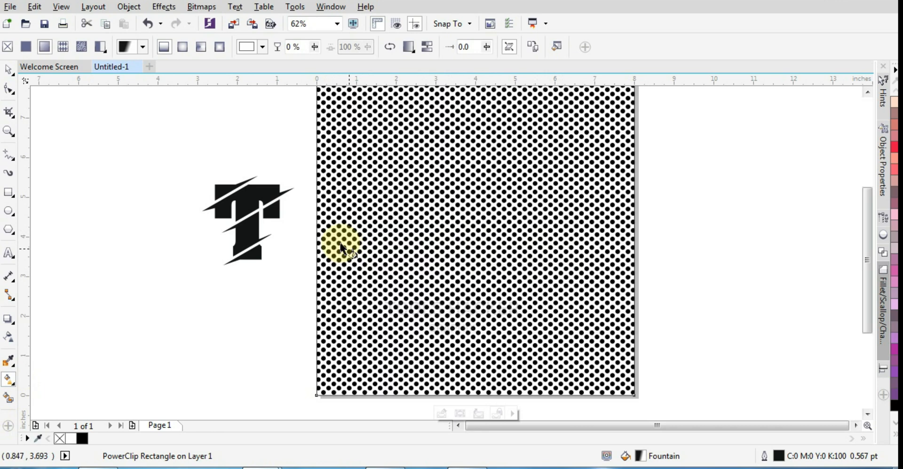
drag(316, 236, 509, 235)
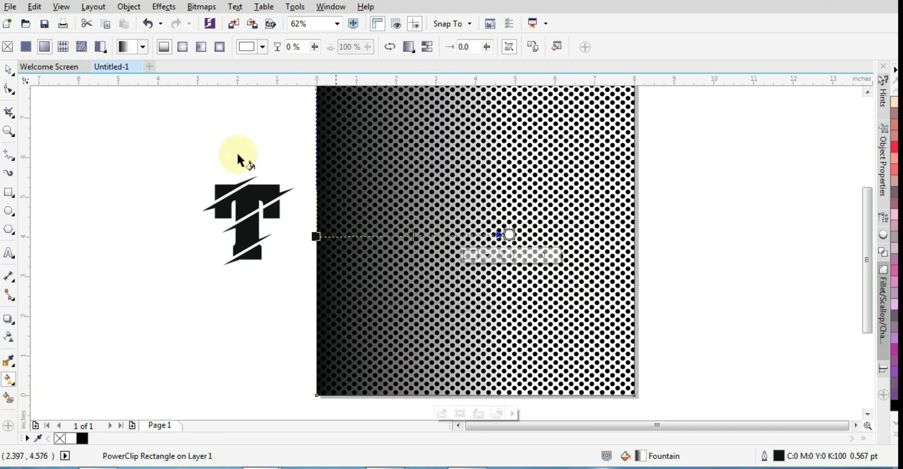
click(44, 49)
click(180, 47)
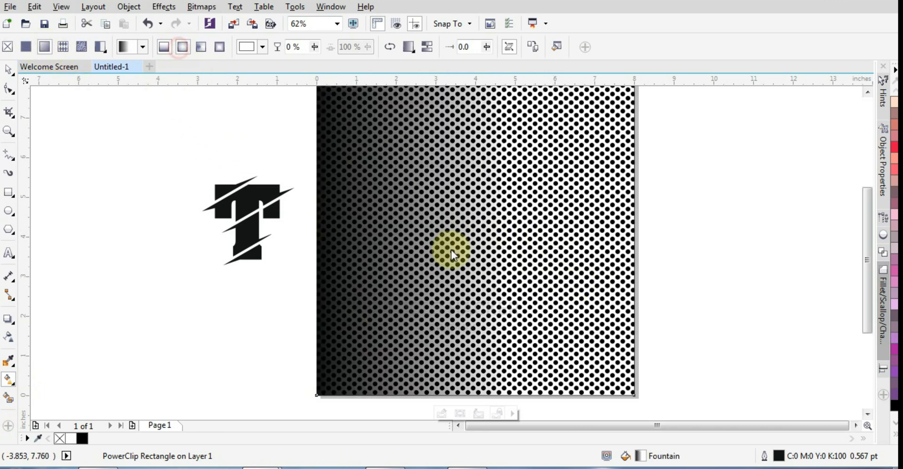
- Center the elliptical gradient's white middle on the page and extend its black outer end nearly to the page's right edge
drag(508, 235, 546, 245)
click(418, 235)
drag(418, 235, 472, 241)
click(546, 245)
drag(552, 248, 622, 268)
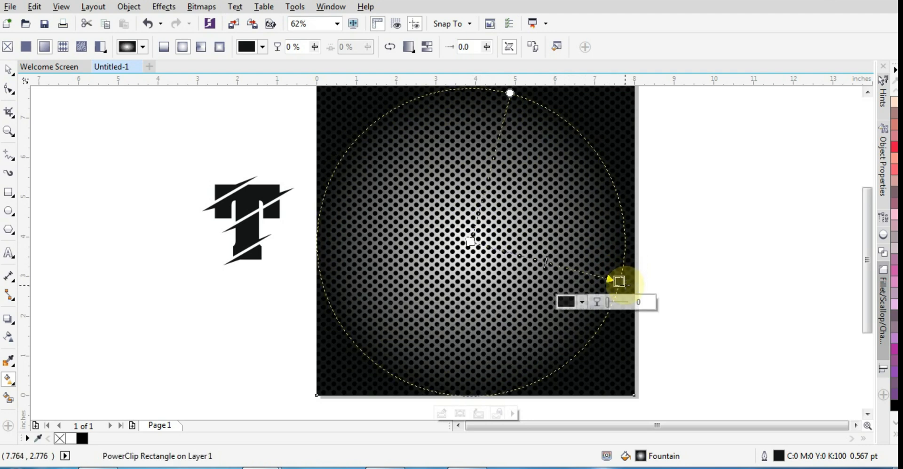
drag(472, 242, 475, 237)
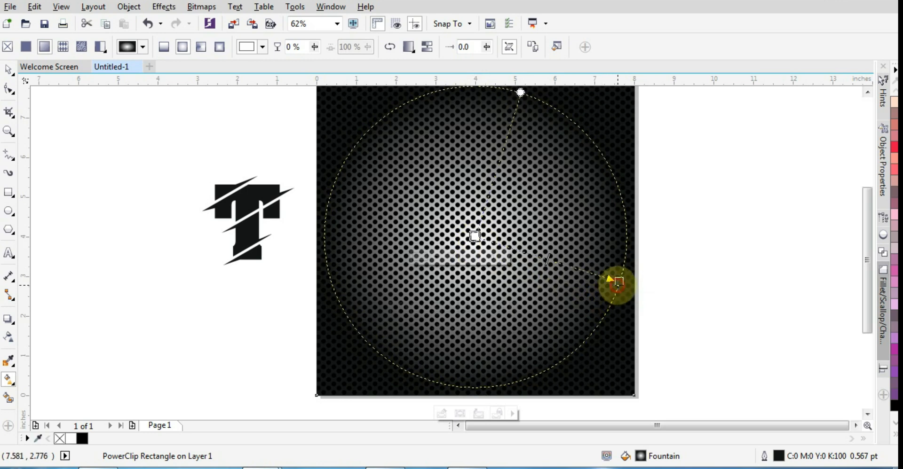
click(617, 282)
click(8, 71)
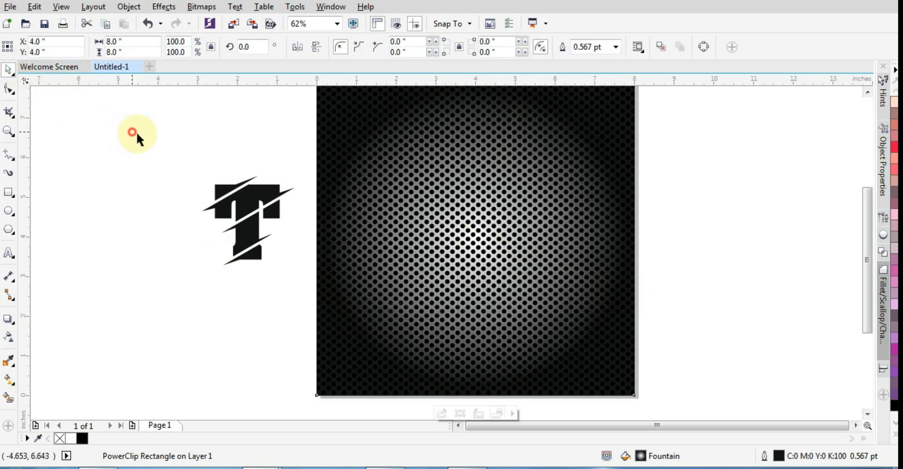
click(137, 134)
scroll(623, 221, down, 2)
click(571, 236)
scroll(583, 230, up, 2)
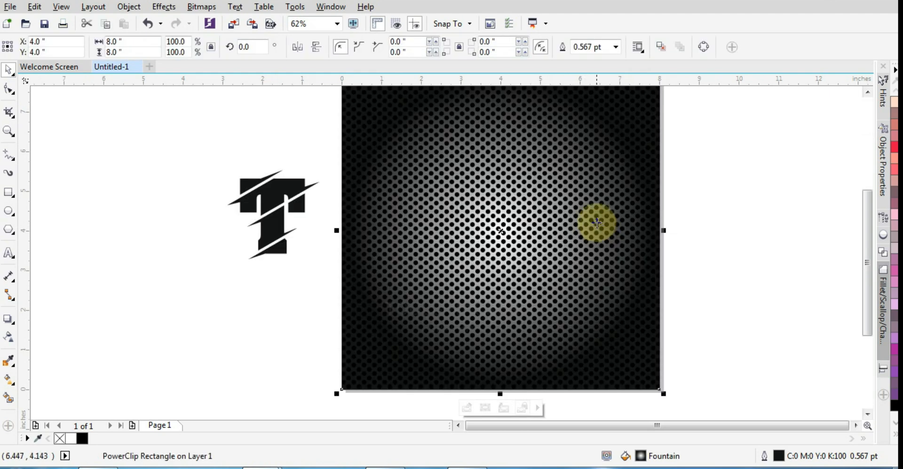
click(7, 194)
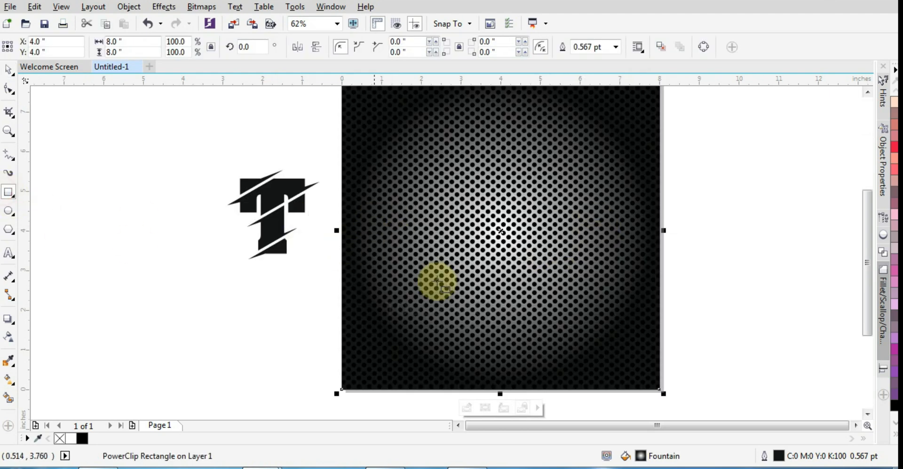
drag(498, 238, 569, 308)
key(Delete)
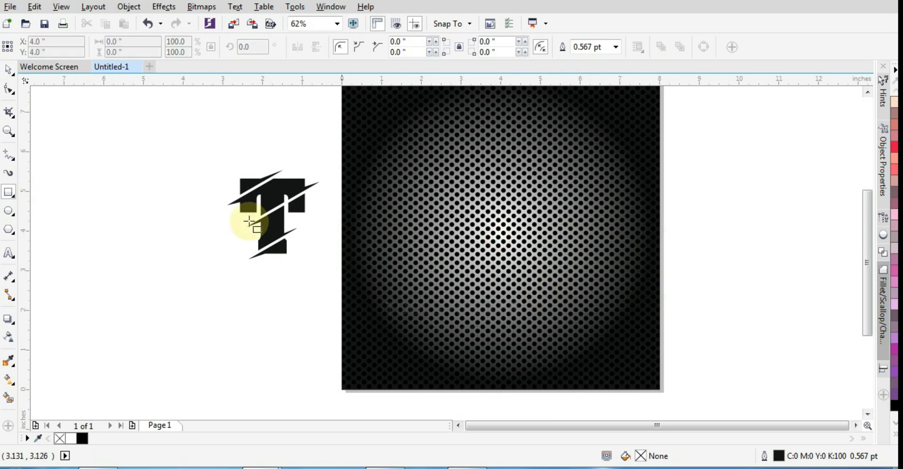
- Draw a six-sided polygon about 3.58 × 4.133 inches over the dot pattern and center it on the page
click(10, 230)
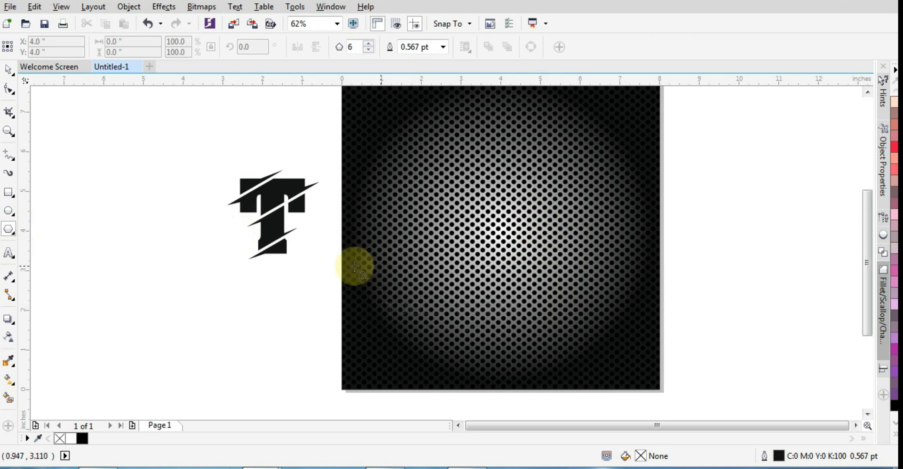
mouse_move(487, 234)
mouse_down()
mouse_move(527, 298)
mouse_move(560, 320)
mouse_up()
key(p)
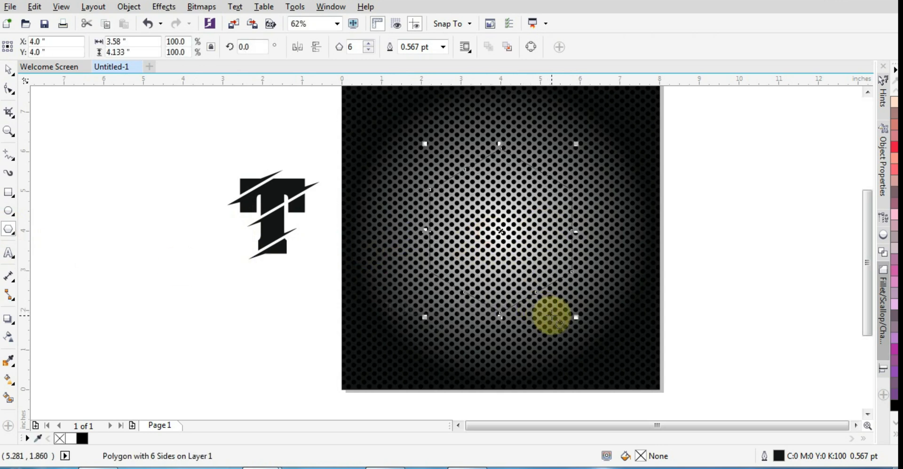
click(6, 71)
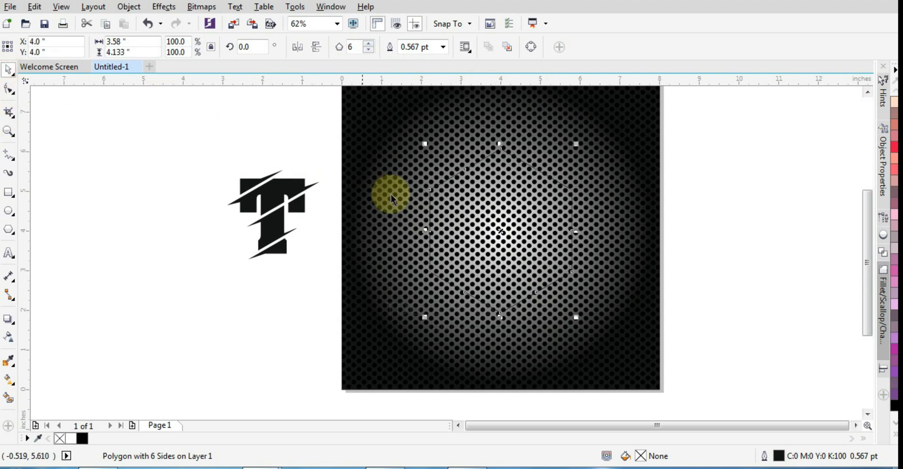
- Enlarge the hexagon to about 3.945 × 4.555 inches and trim it with a smaller concentric duplicate to form a ring
scroll(588, 322, up, 2)
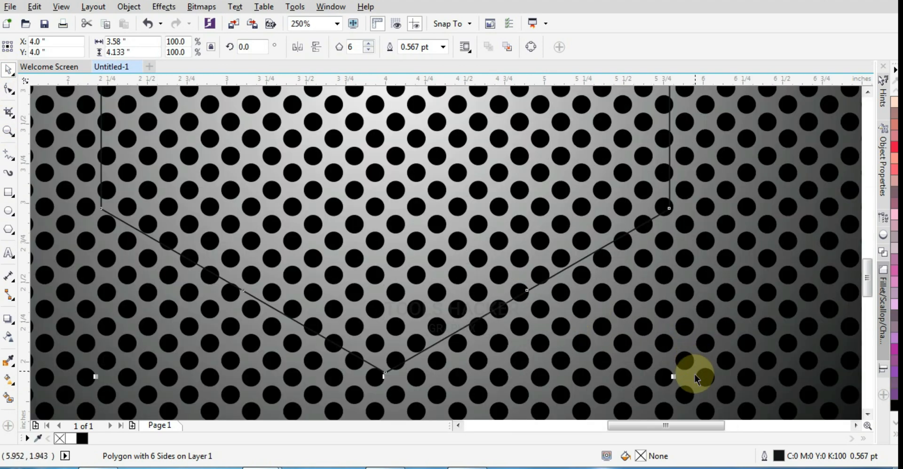
drag(673, 377, 685, 389)
scroll(477, 312, down, 1)
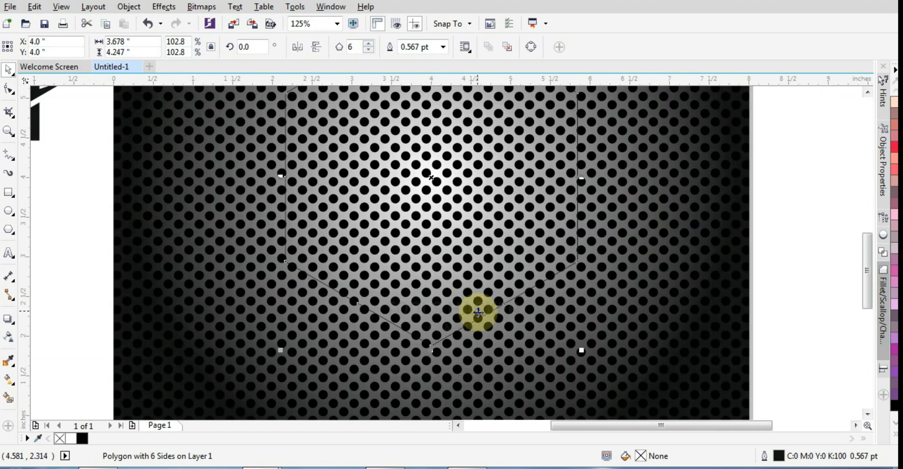
mouse_move(579, 353)
mouse_down()
mouse_move(594, 363)
mouse_move(582, 367)
mouse_up()
scroll(578, 342, up, 1)
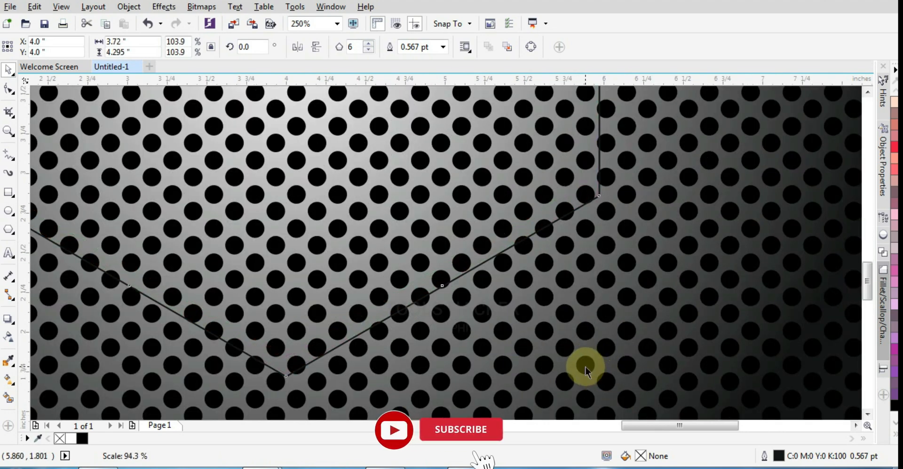
shift+click(288, 376)
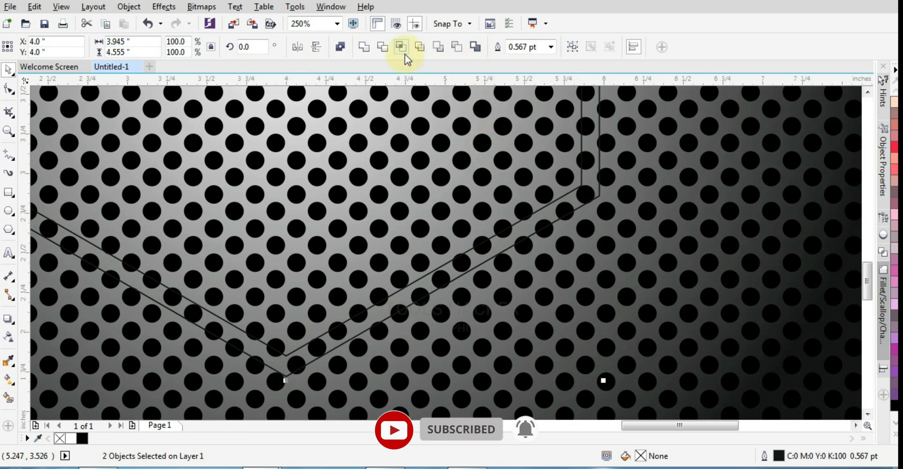
click(382, 46)
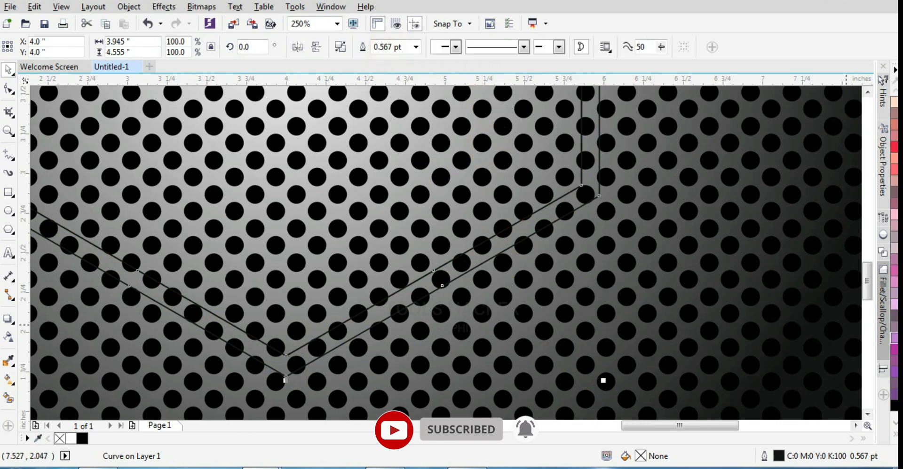
- Fill the hexagonal ring with white and remove its outline
click(893, 440)
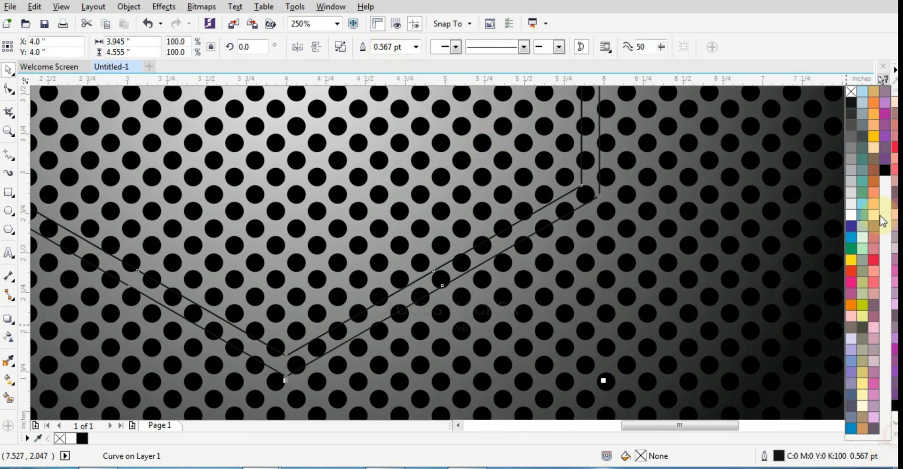
click(849, 207)
right_click(851, 93)
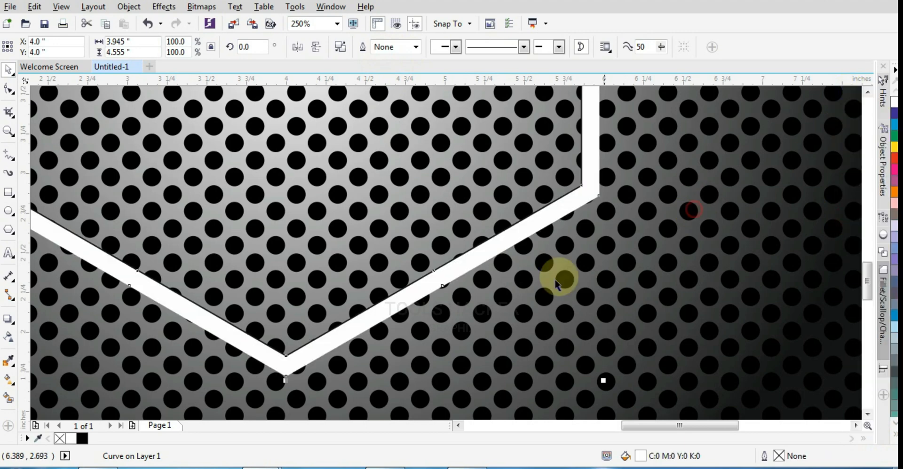
scroll(547, 297, down, 3)
click(659, 254)
scroll(547, 256, up, 2)
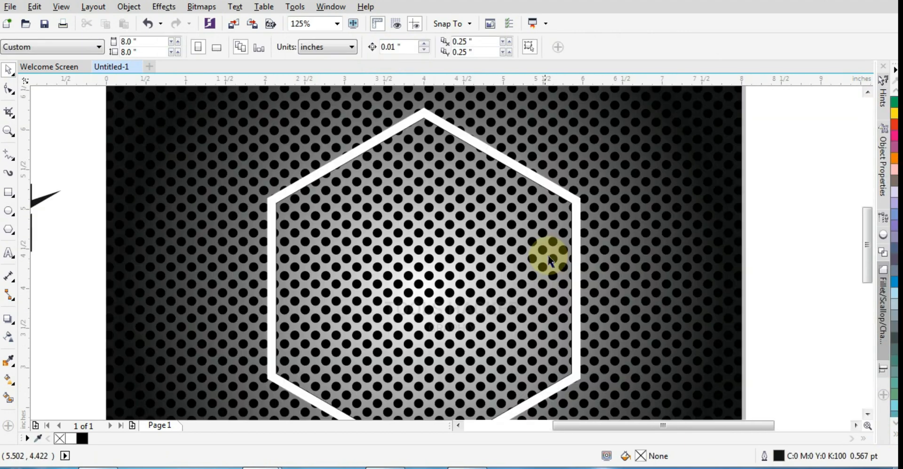
click(583, 242)
scroll(510, 202, down, 1)
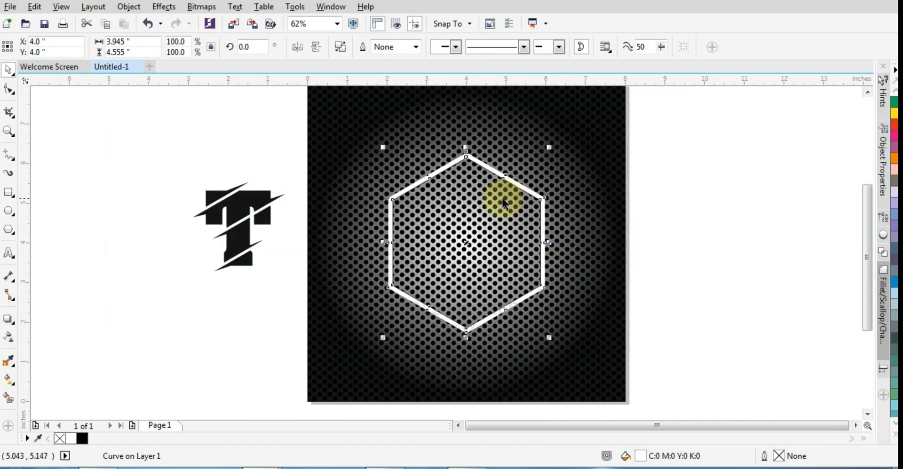
scroll(469, 203, up, 1)
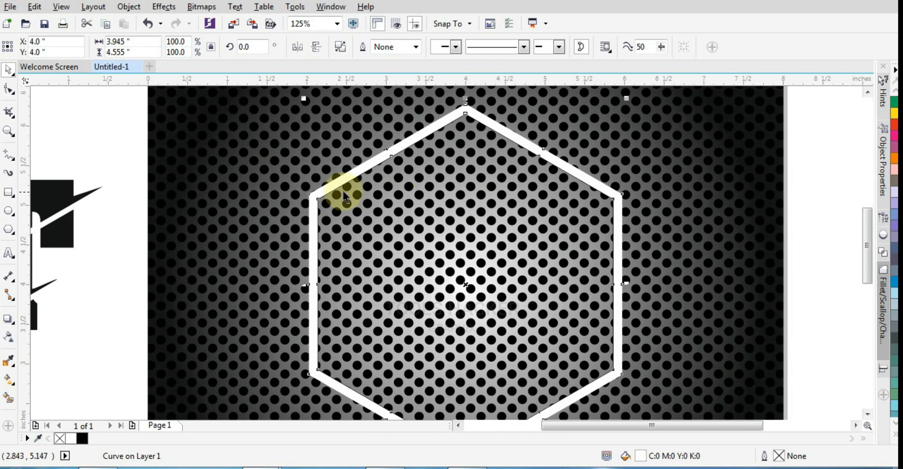
click(893, 437)
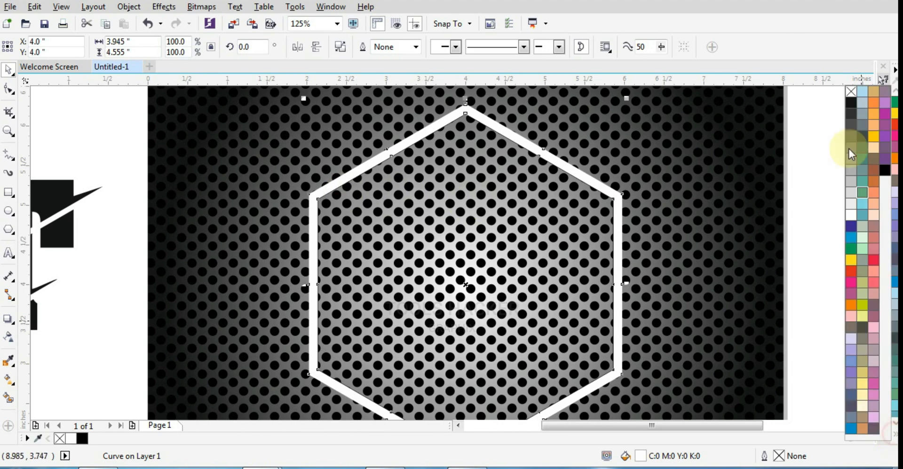
click(703, 210)
scroll(360, 186, down, 1)
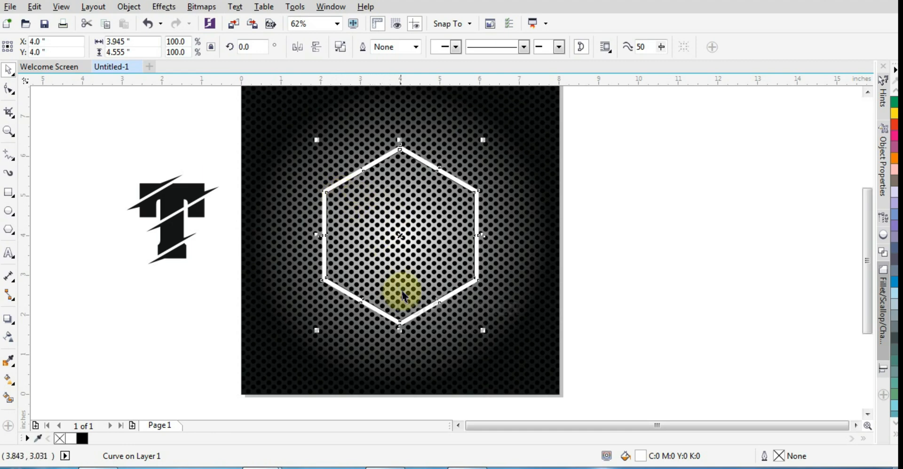
- Make a scaled duplicate of the inner hexagon and combine the two into a thinner ring about 3.562 × 4.113 inches
scroll(406, 305, up, 2)
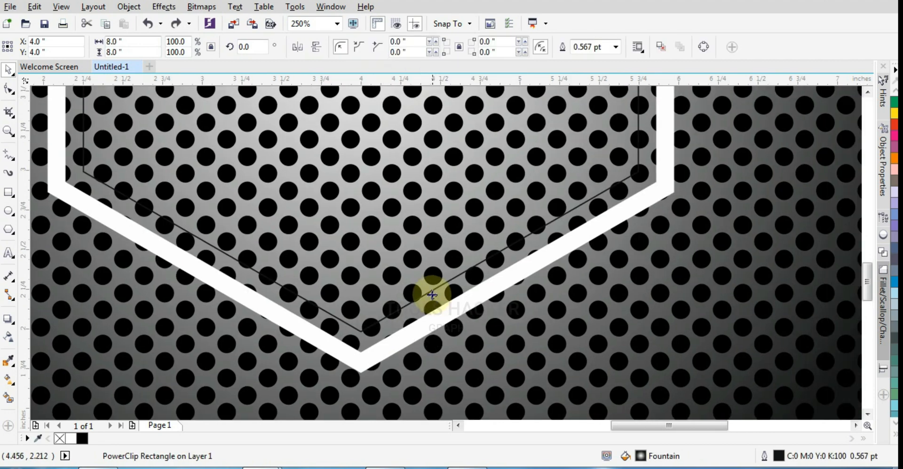
click(429, 294)
mouse_move(642, 336)
mouse_down()
mouse_move(644, 346)
mouse_move(634, 333)
mouse_up()
shift+click(350, 332)
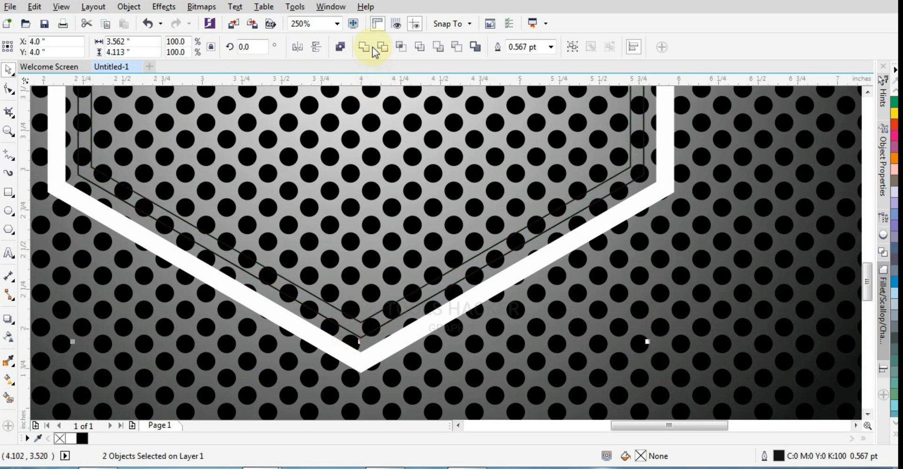
click(340, 46)
- Fill the thinner inner hexagonal ring with white and deselect it
click(896, 435)
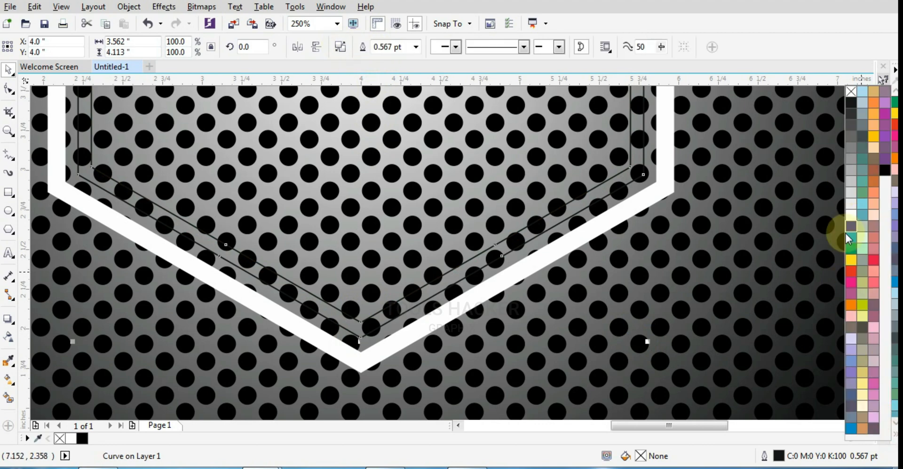
click(848, 235)
click(641, 281)
scroll(465, 284, down, 3)
click(555, 246)
scroll(478, 244, up, 1)
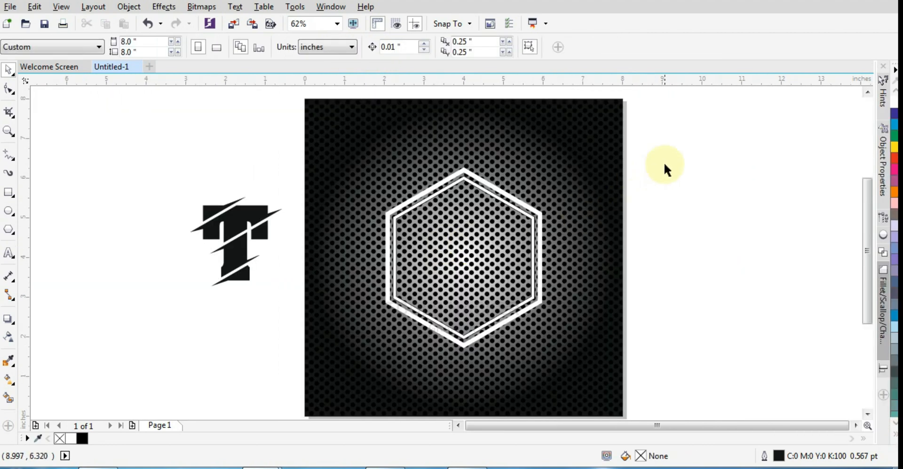
- Remove the outline from both hexagonal rings
click(896, 435)
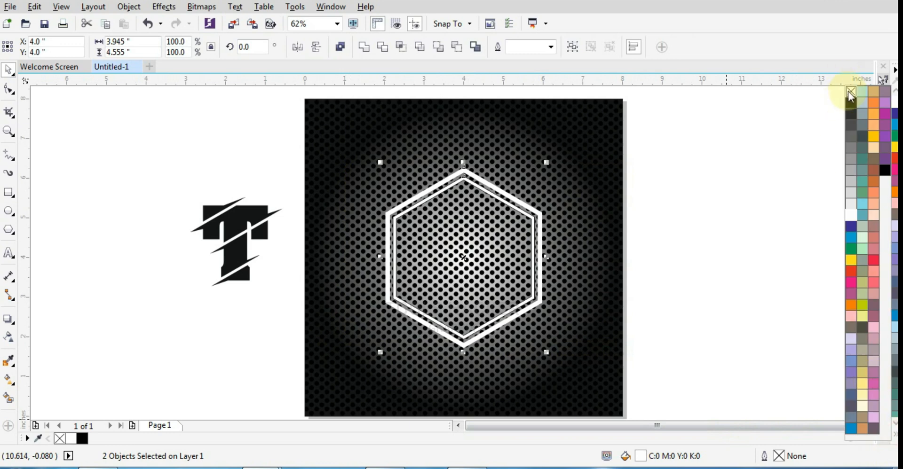
right_click(848, 93)
click(704, 197)
click(654, 254)
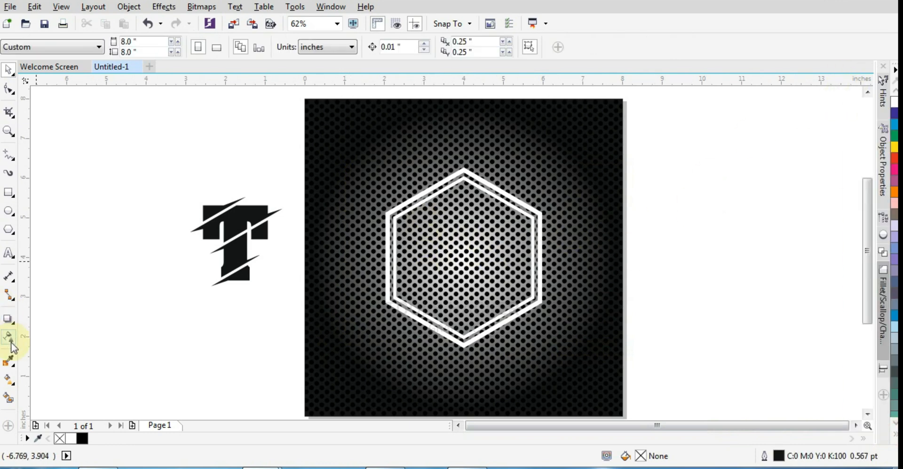
- Apply a linear fountain fill to the outer hexagonal ring, running from its upper-left corner to its lower-right corner
click(385, 220)
click(8, 380)
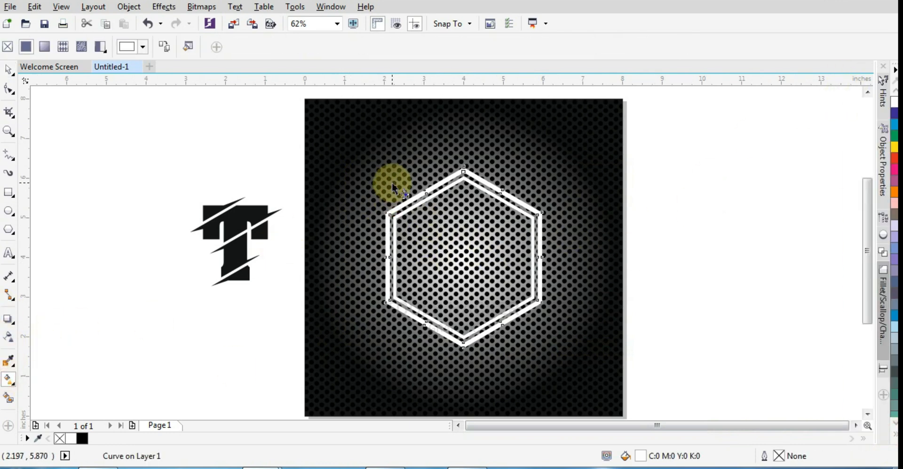
drag(391, 184, 536, 316)
mouse_move(398, 210)
mouse_down()
mouse_move(394, 202)
mouse_move(389, 210)
mouse_up()
drag(536, 317, 541, 303)
- Recolour both end stops of the outer hexagonal ring's gradient light grey, entering K 25 for the lower-right one
scroll(394, 213, up, 2)
click(377, 217)
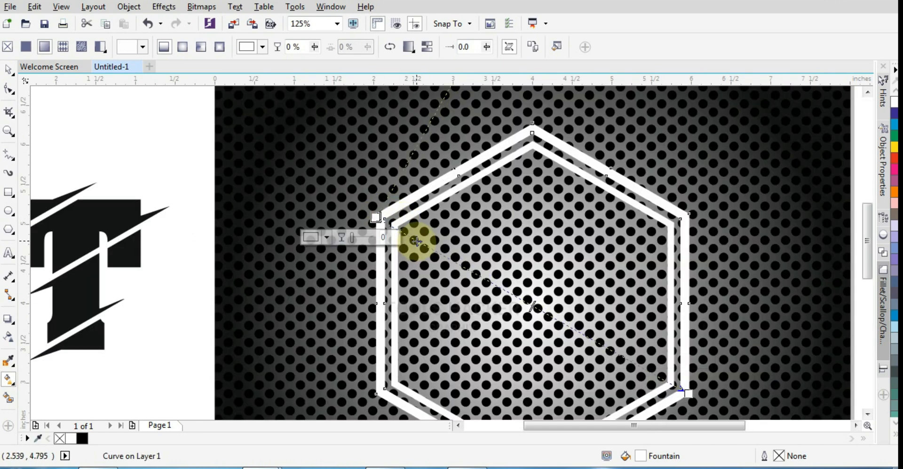
click(327, 237)
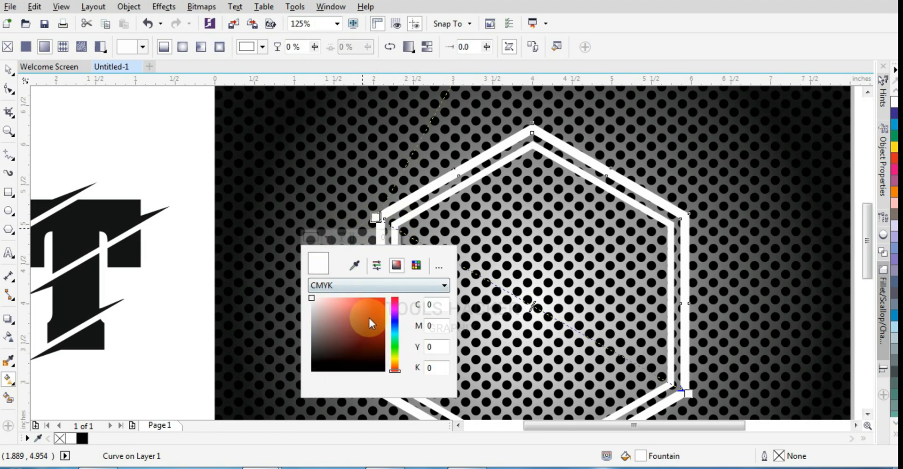
click(434, 325)
click(682, 390)
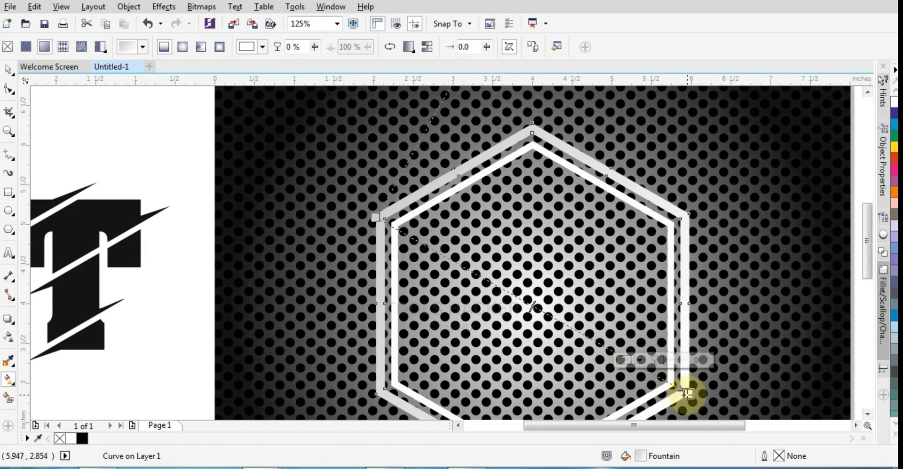
click(640, 360)
click(743, 323)
text(25)
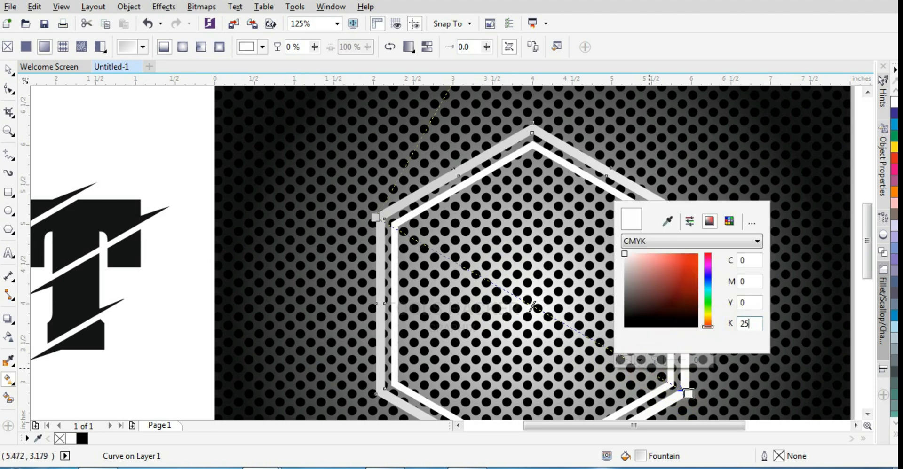
click(754, 278)
click(510, 281)
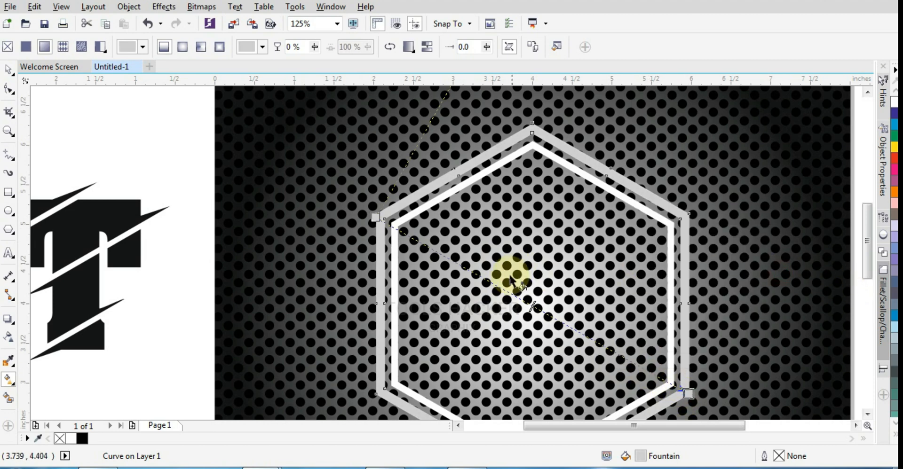
- Add two dark colour stops to the outer ring's gradient: #010112 at 27% and #000000 at 72%
double_click(461, 265)
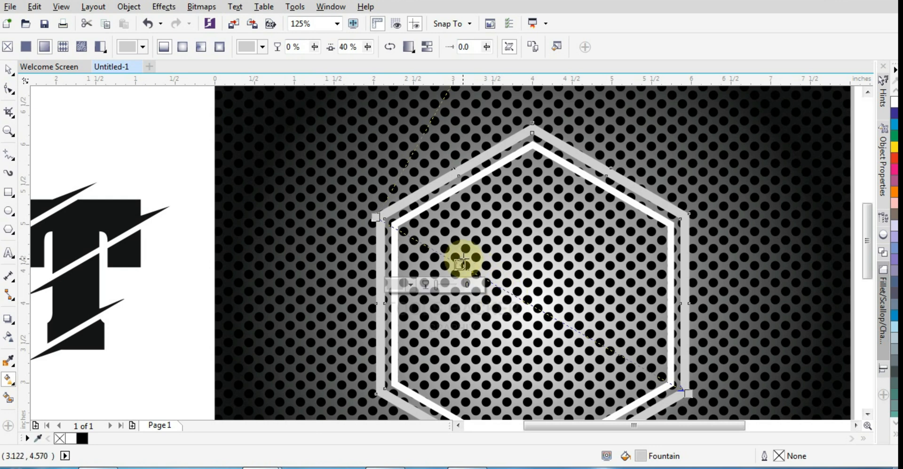
click(410, 285)
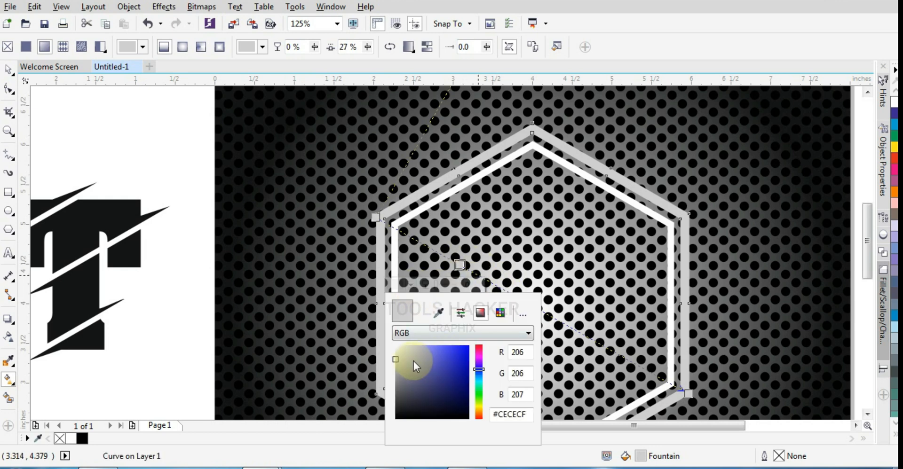
click(465, 414)
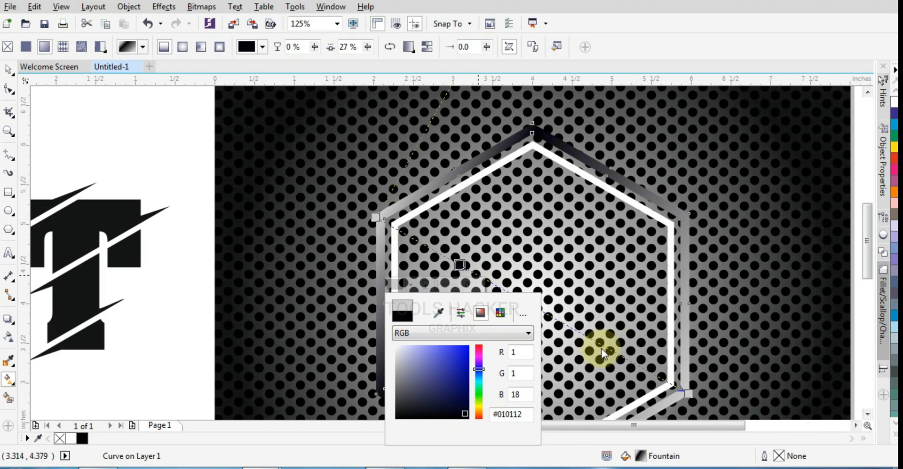
double_click(602, 347)
click(551, 365)
drag(578, 290, 614, 351)
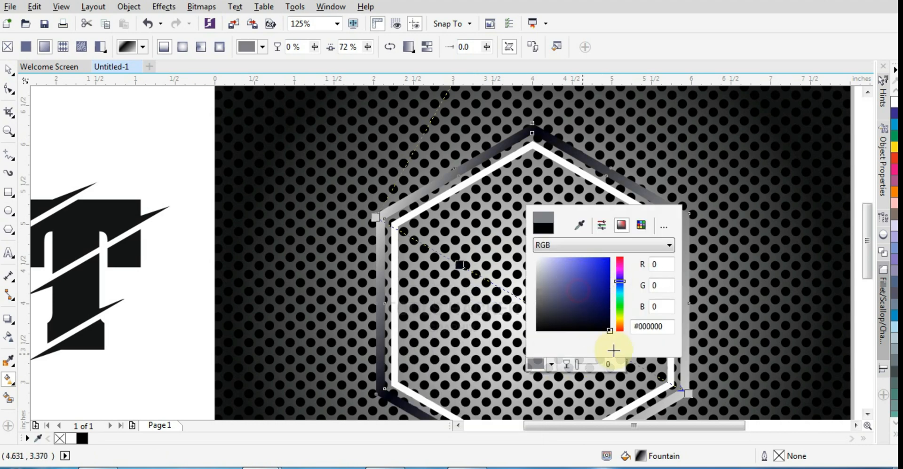
- Add a white colour stop at 48% between the two dark stops of the outer ring's gradient
double_click(525, 301)
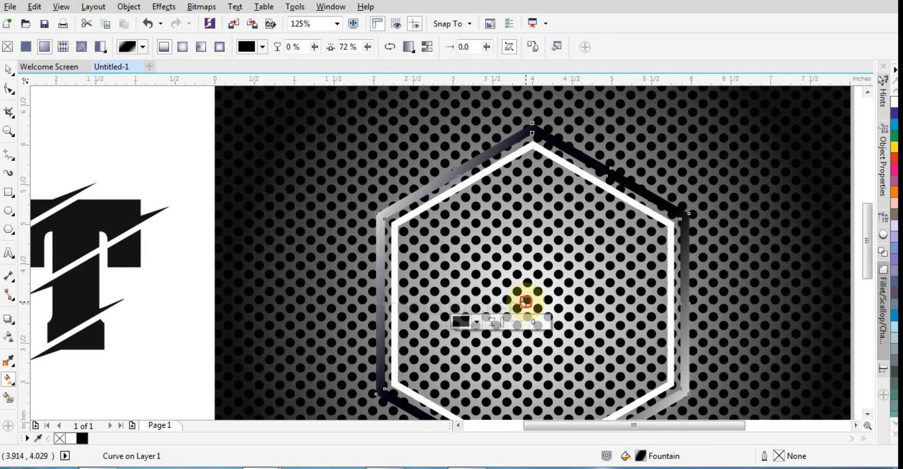
click(477, 323)
drag(492, 261, 395, 147)
click(591, 142)
scroll(477, 209, down, 1)
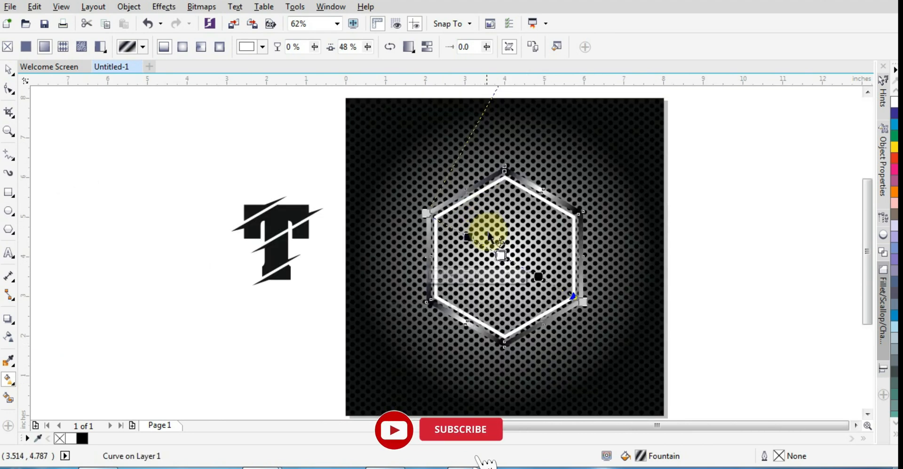
scroll(487, 242, up, 1)
scroll(450, 205, down, 1)
scroll(485, 245, up, 1)
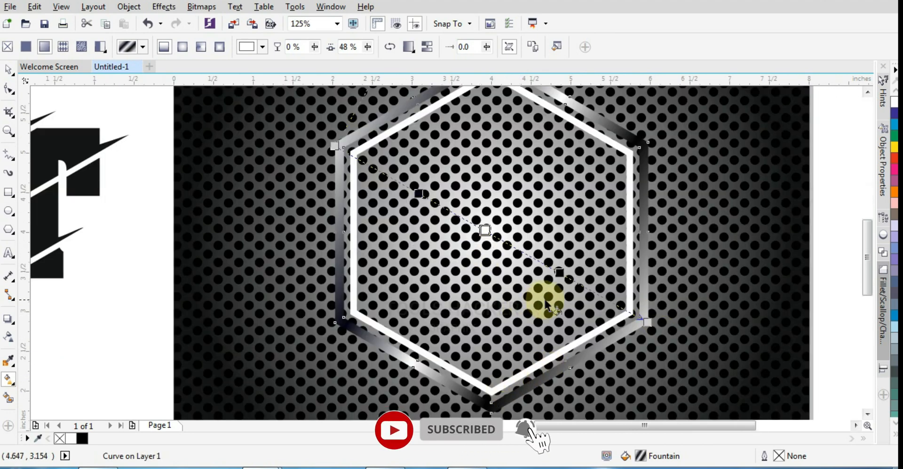
- Add a white stop at 58% of the outer ring's gradient and slide it closer to the second dark stop
double_click(516, 248)
click(468, 268)
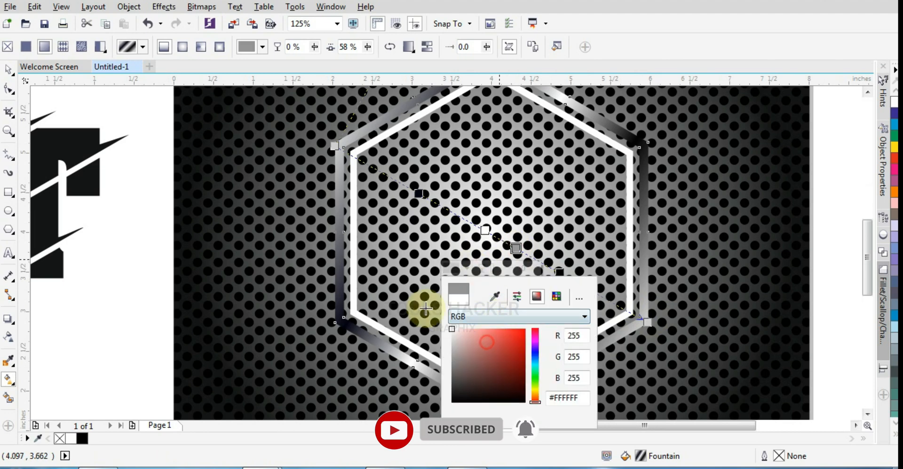
drag(515, 247, 535, 258)
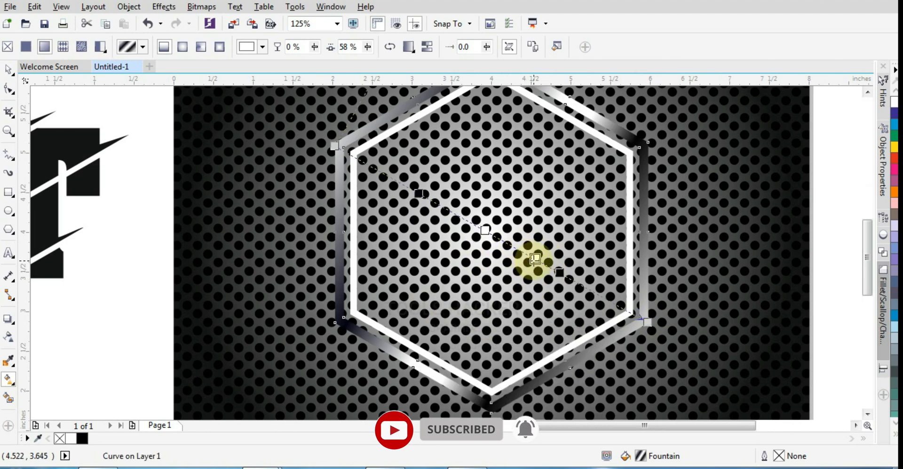
- Add a white stop at 85% of the outer ring's gradient and adjust the spacing of the stops near that end
double_click(601, 295)
click(553, 316)
click(703, 240)
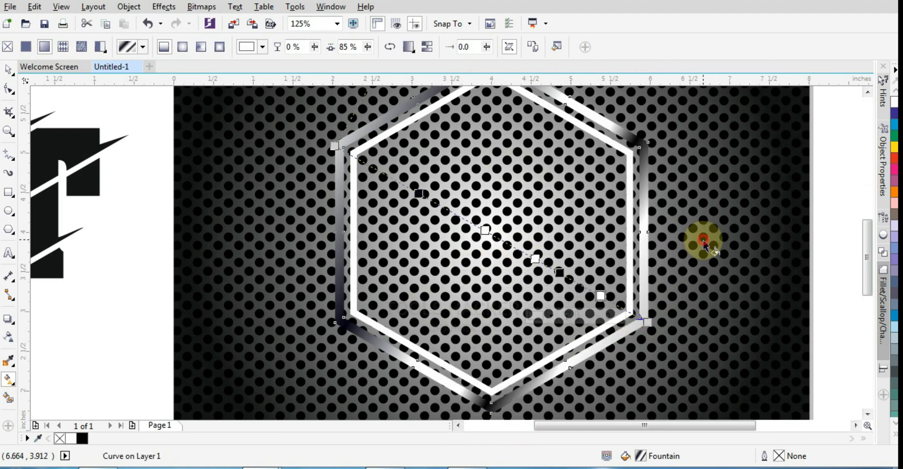
mouse_move(600, 296)
mouse_down()
mouse_move(579, 283)
mouse_move(609, 314)
mouse_move(585, 300)
mouse_up()
scroll(640, 275, down, 1)
scroll(630, 259, up, 1)
click(666, 348)
- Add white stops at 17% and 38% on either side of the first dark stop, then deselect the outer ring
double_click(406, 200)
click(357, 220)
drag(365, 283, 341, 282)
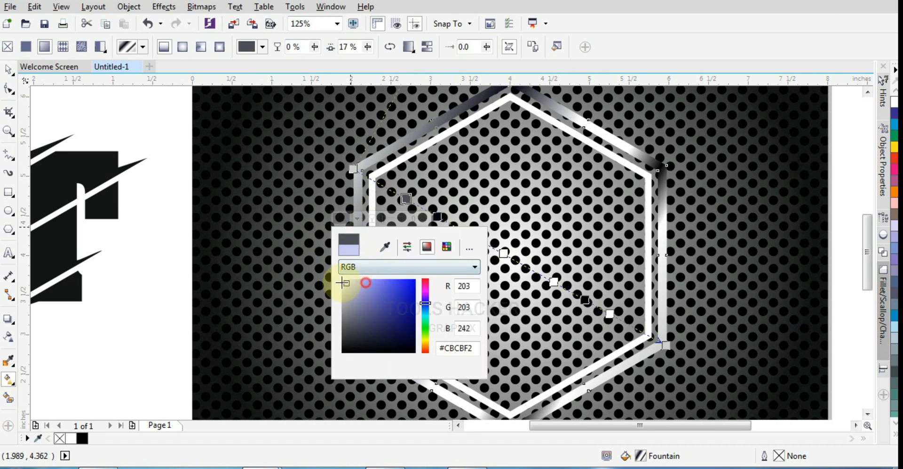
click(467, 198)
double_click(470, 236)
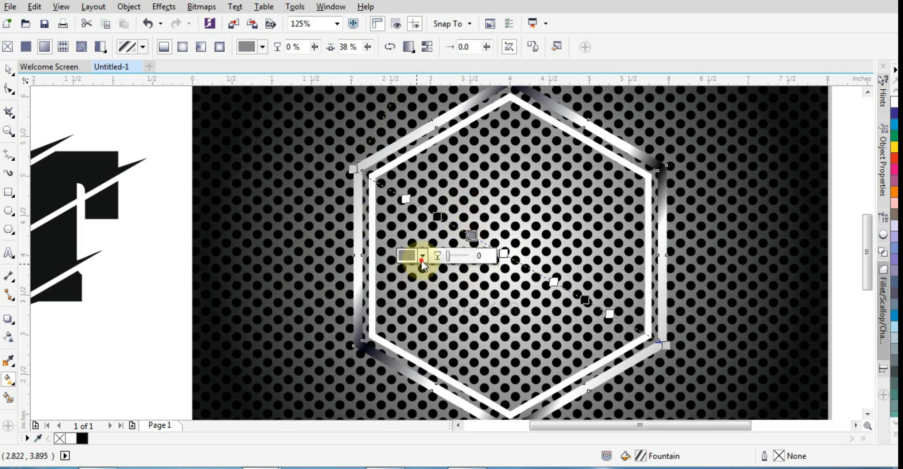
click(417, 257)
click(423, 322)
click(494, 210)
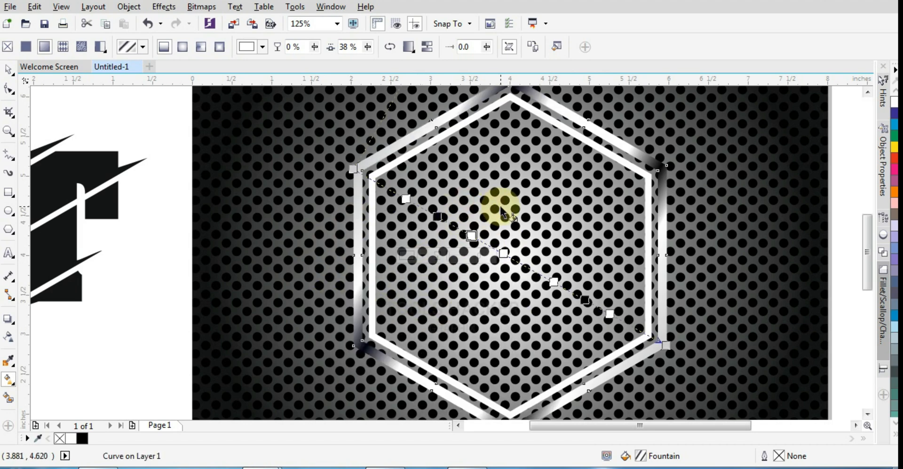
click(9, 70)
click(141, 111)
- Lighten the outer ring's dark gradient stops, setting the 27% stop to #6F6F75 and the 74% stop to dark grey
scroll(577, 180, down, 1)
scroll(578, 170, up, 1)
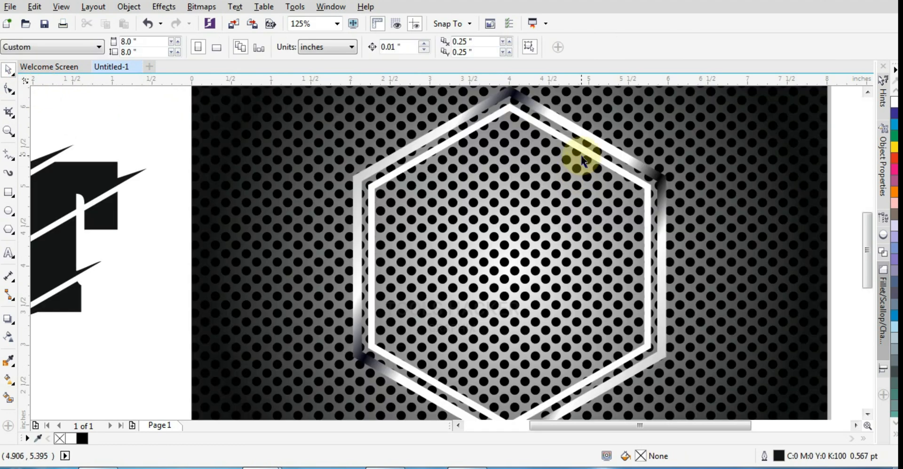
click(381, 365)
click(8, 379)
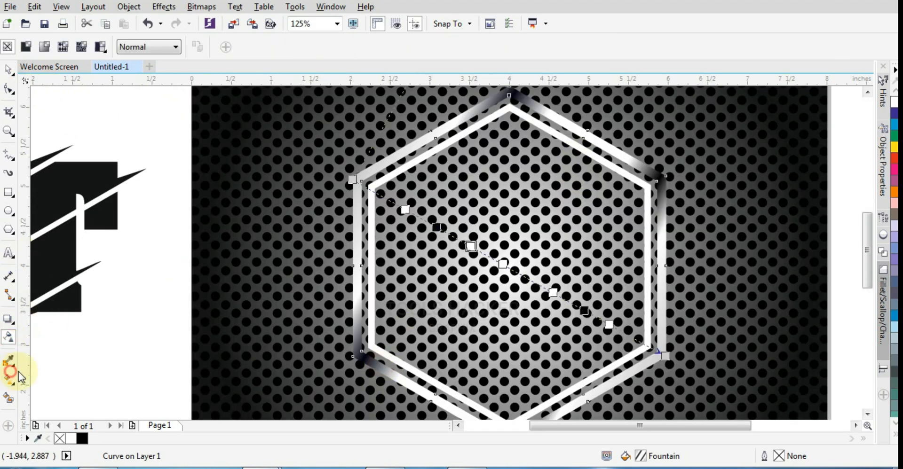
click(435, 228)
click(393, 247)
mouse_move(411, 358)
mouse_down()
mouse_move(405, 371)
mouse_move(379, 365)
mouse_move(376, 348)
mouse_up()
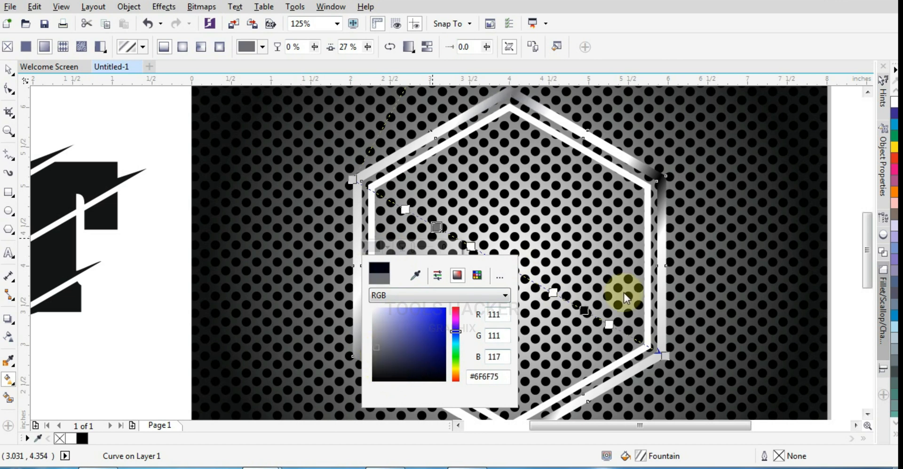
click(584, 310)
click(539, 331)
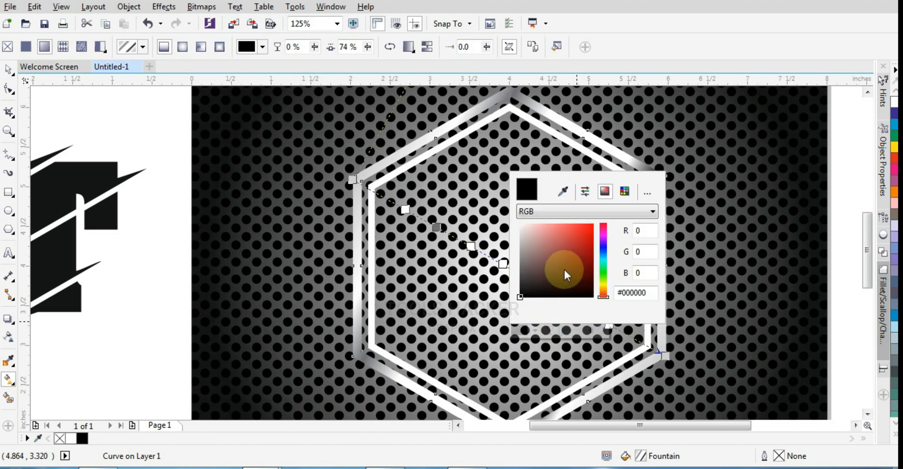
drag(522, 300, 520, 278)
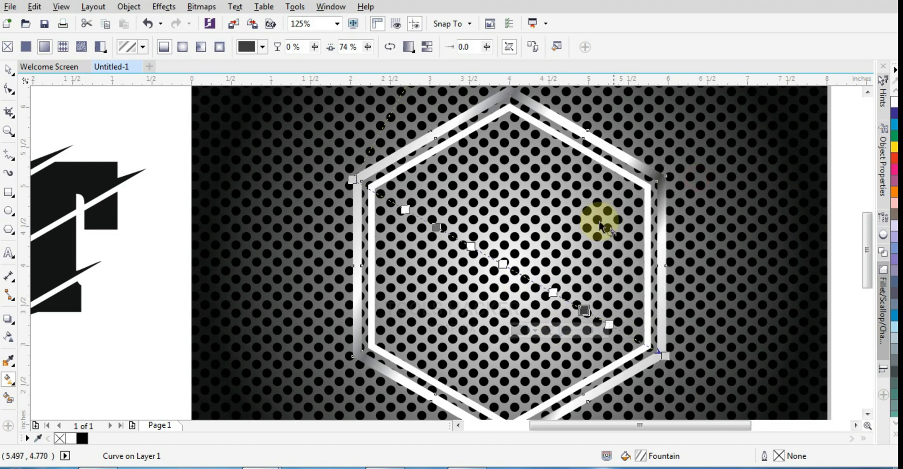
- Copy the outer ring's fountain fill onto the inner hexagonal ring and deselect it
click(15, 69)
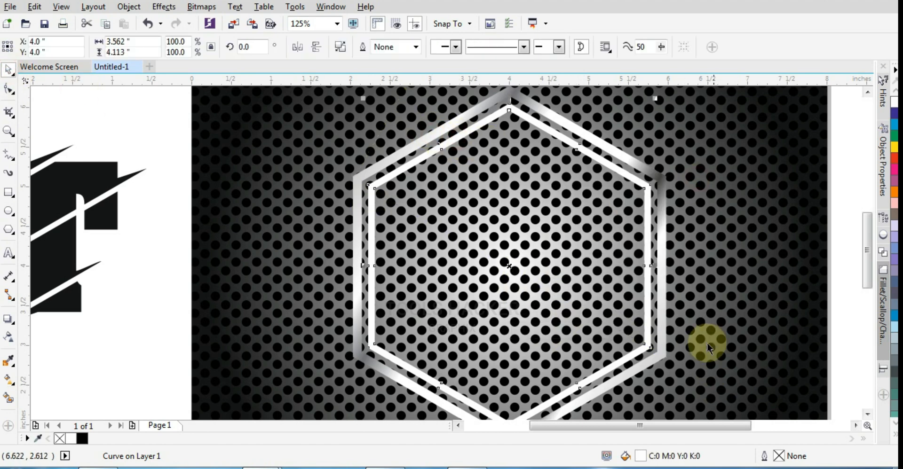
click(659, 285)
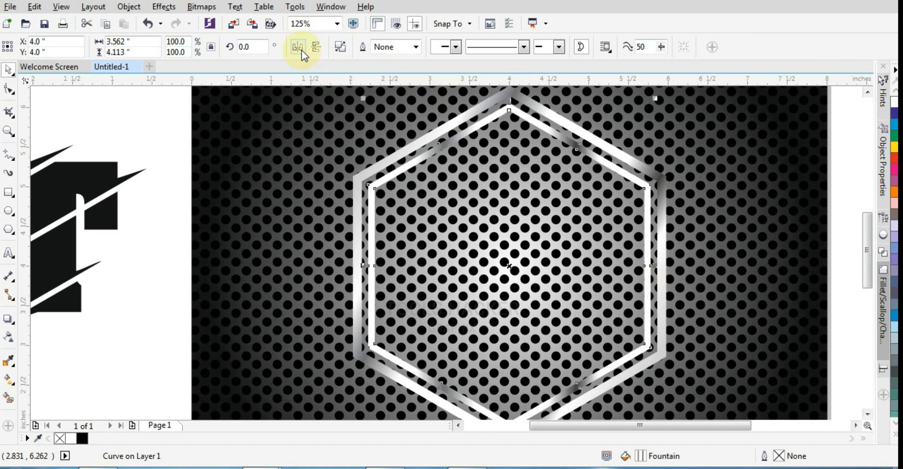
scroll(543, 153, down, 2)
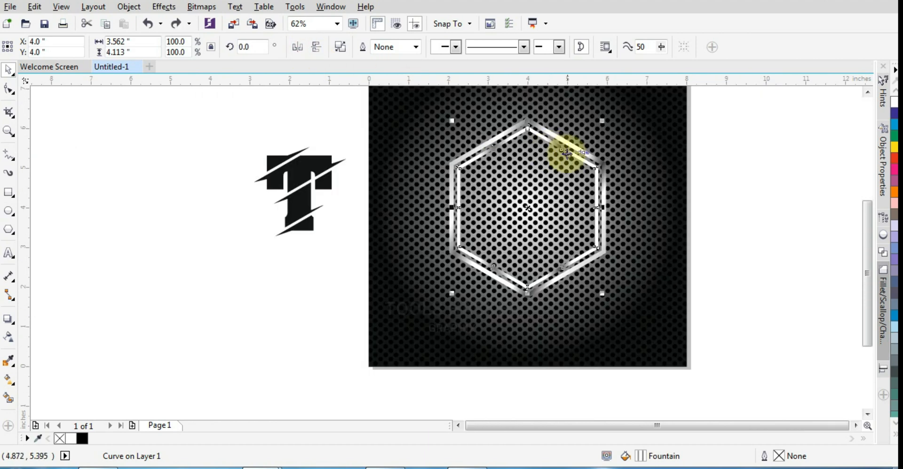
key(Escape)
- Move the sliced letter T inside the hexagonal rings and enlarge it
drag(310, 171, 544, 196)
scroll(544, 195, up, 2)
drag(572, 282, 626, 336)
- Give the T the rings' fountain fill and angle it diagonally from the letter's upper-left corner to its foot
key(g)
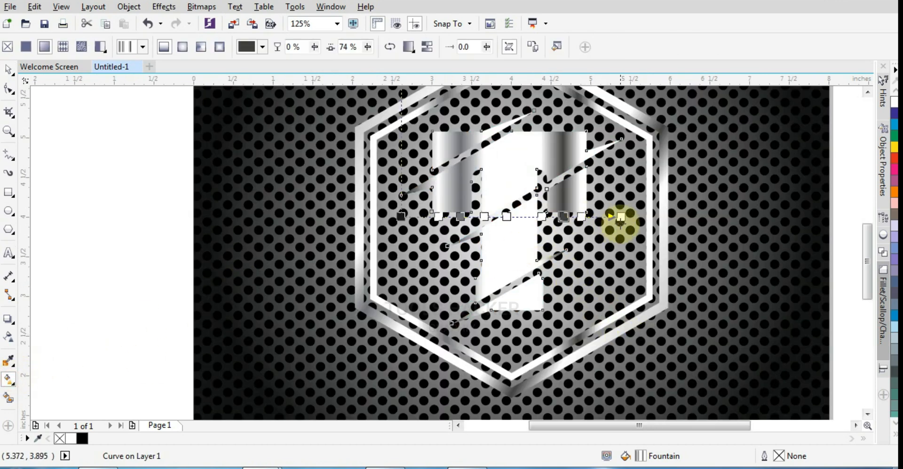
drag(621, 216, 593, 303)
drag(401, 216, 432, 145)
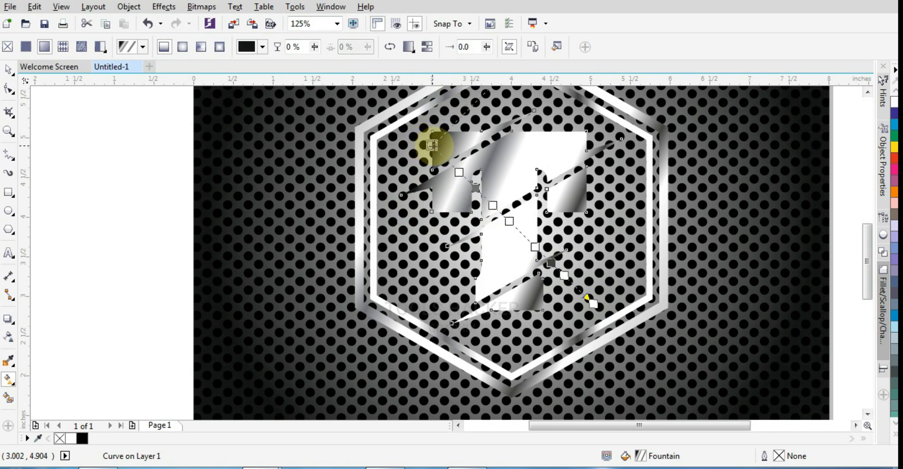
drag(582, 306, 553, 314)
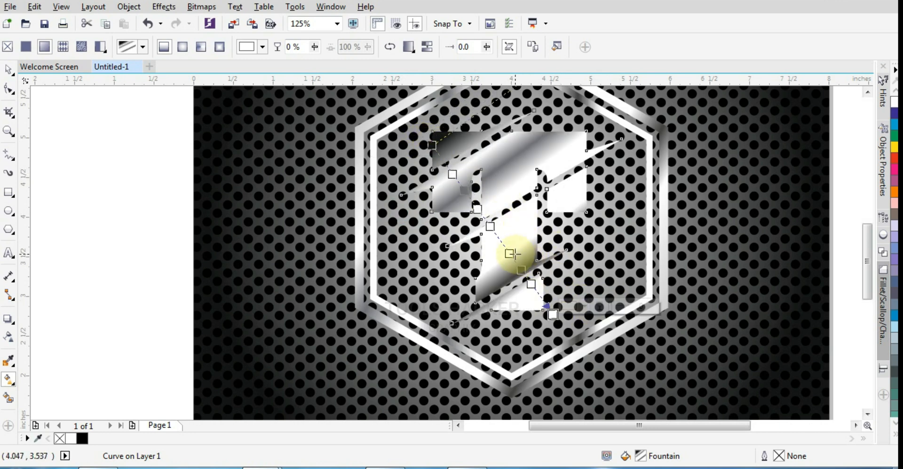
- Recolour the white stop at 48% of the T's gradient to grey #595959
click(490, 226)
click(521, 218)
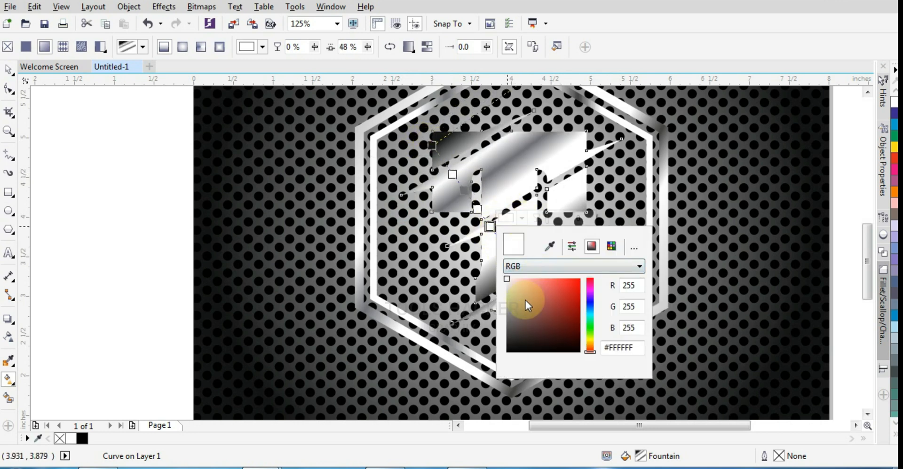
drag(505, 318, 506, 320)
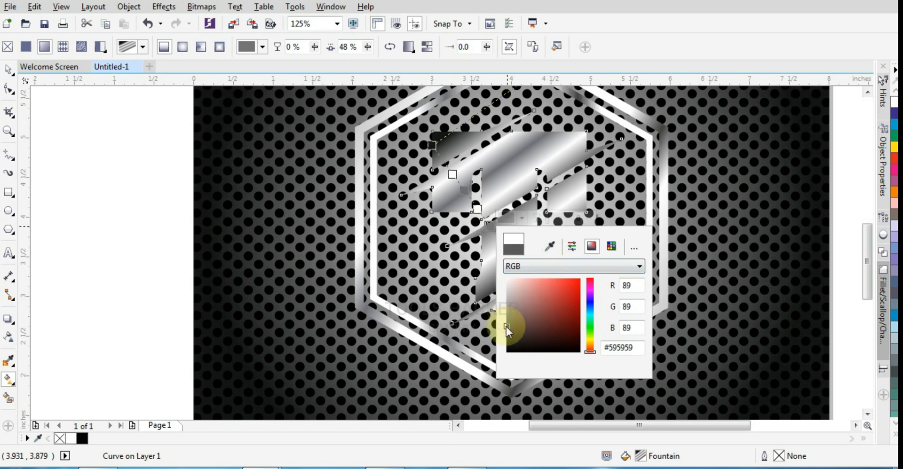
- Nudge the first white stop toward the start of the T's gradient and shorten the gradient slightly at its lower end
click(449, 169)
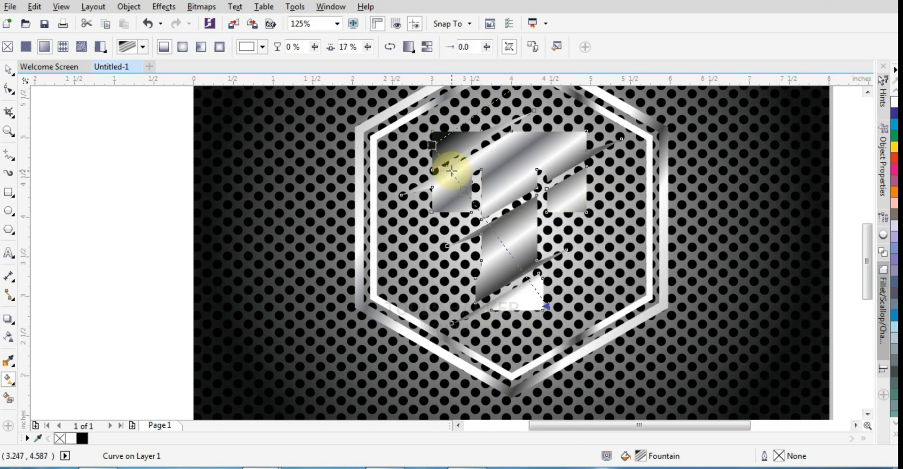
click(447, 156)
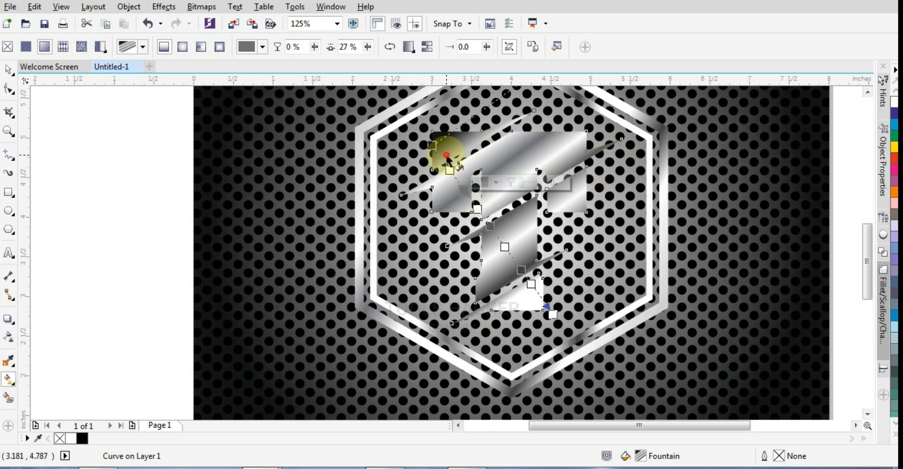
drag(550, 314, 542, 309)
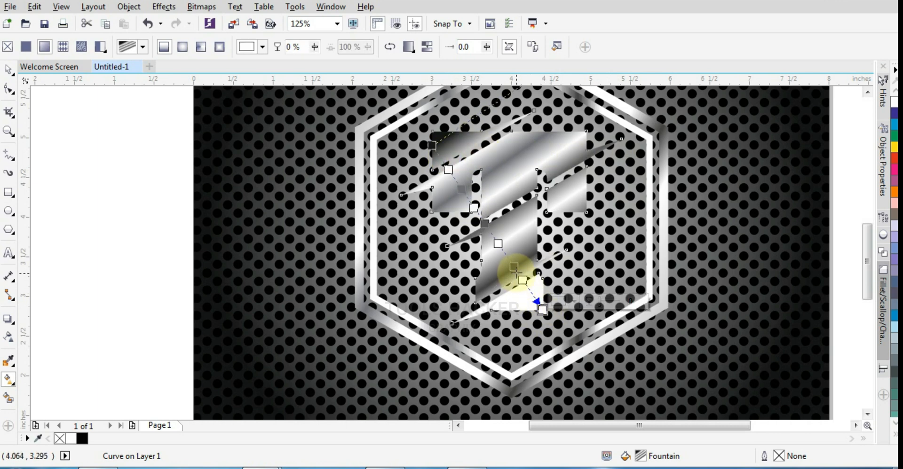
- Add a stop at 91% near the foot end of the T's gradient and colour it mid grey
click(523, 281)
double_click(533, 294)
click(564, 288)
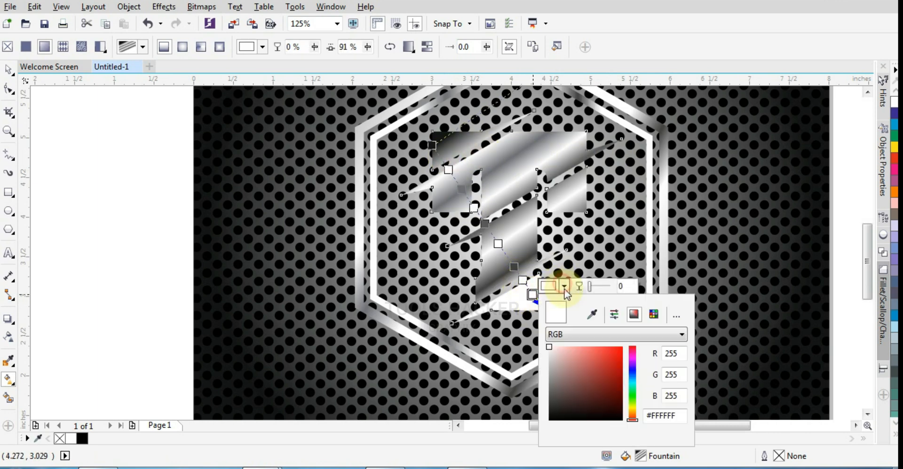
drag(549, 348, 549, 373)
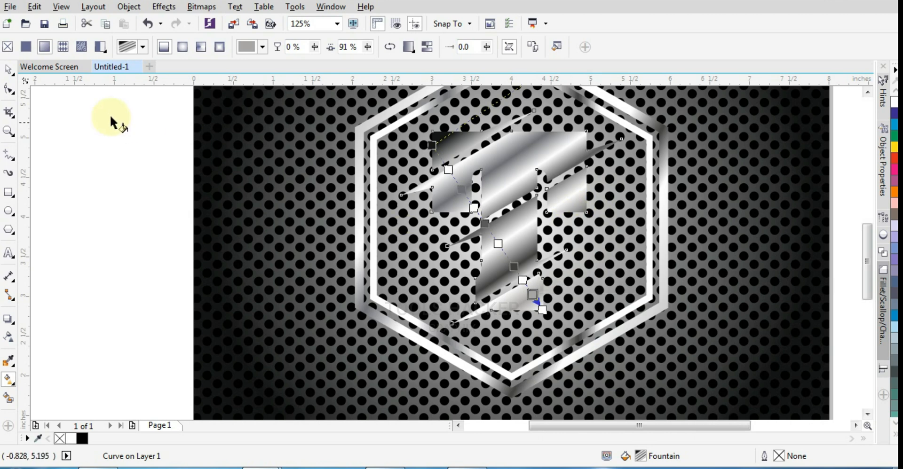
key(space)
- Recolour the white stop at 48% of the outer hexagonal ring's gradient to grey #8A8787
click(9, 380)
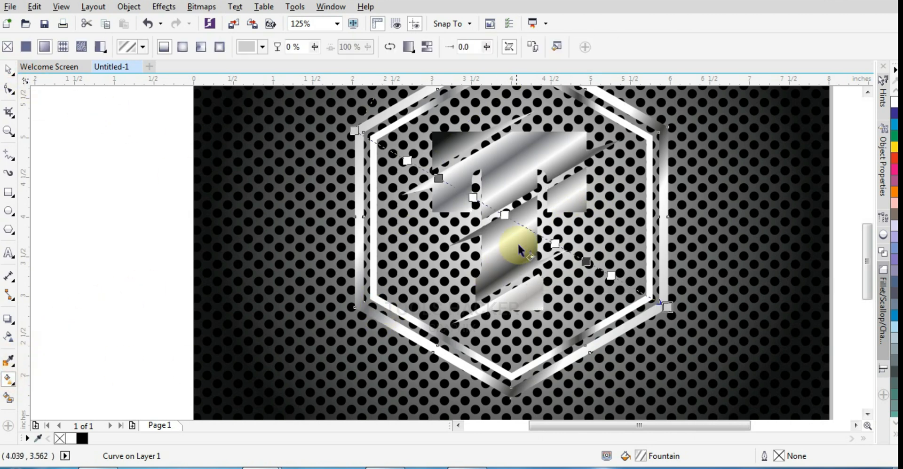
click(505, 215)
click(445, 235)
drag(441, 297, 442, 330)
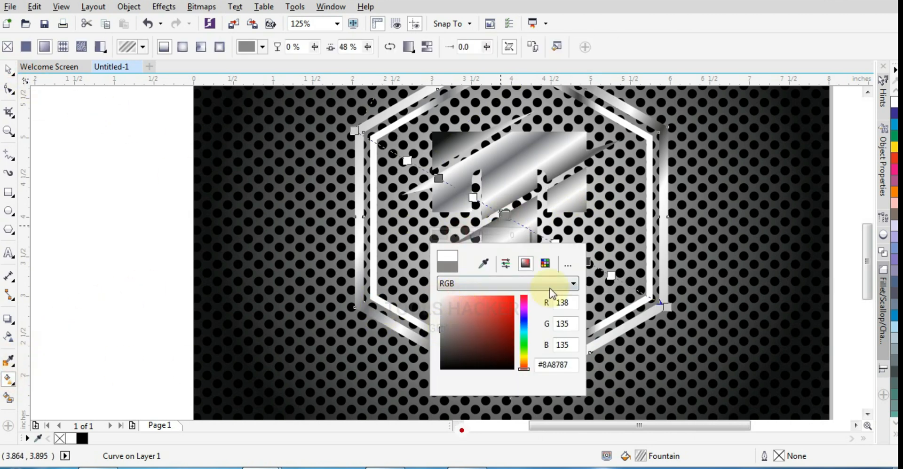
click(618, 208)
- Recolour the inner ring's gradient stop at 48% to grey #8F8F8F and angle its gradient diagonally from lower left to upper right
click(639, 305)
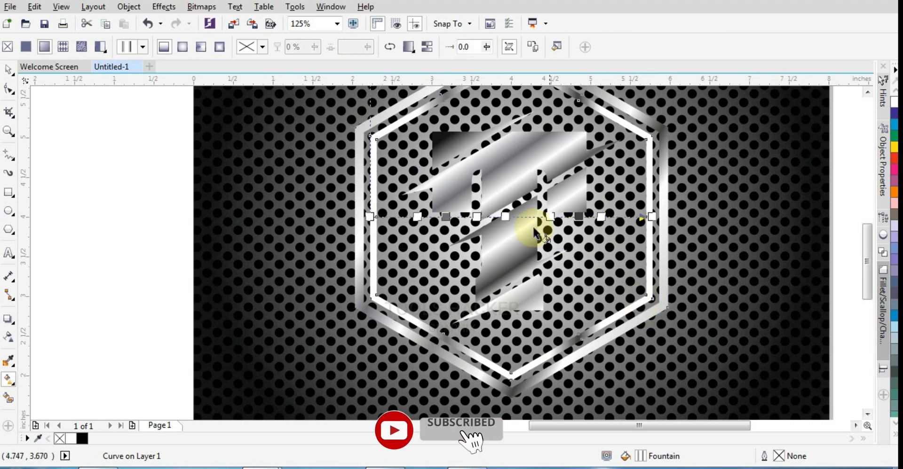
click(505, 216)
click(482, 238)
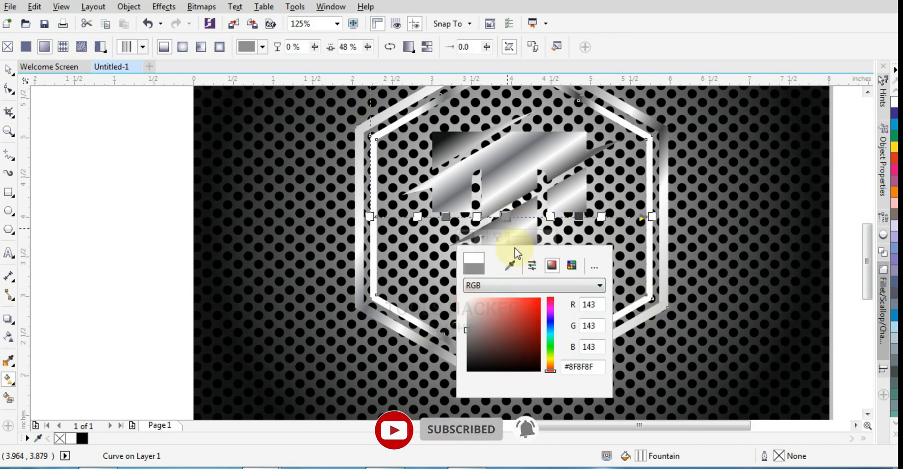
click(701, 235)
drag(652, 219, 659, 164)
drag(377, 216, 362, 290)
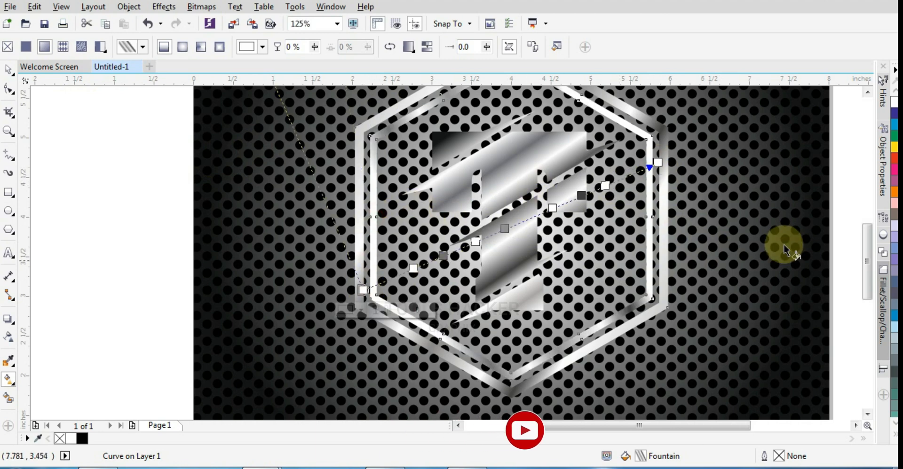
- Apply a drop shadow to the sliced T, offset slightly below its centre
double_click(7, 74)
click(31, 91)
scroll(426, 254, down, 1)
click(467, 240)
scroll(489, 240, up, 1)
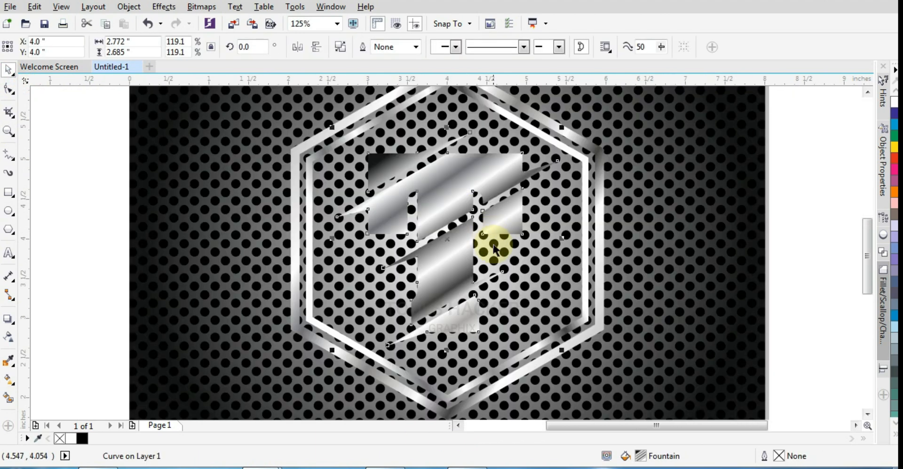
click(9, 319)
drag(451, 249, 450, 257)
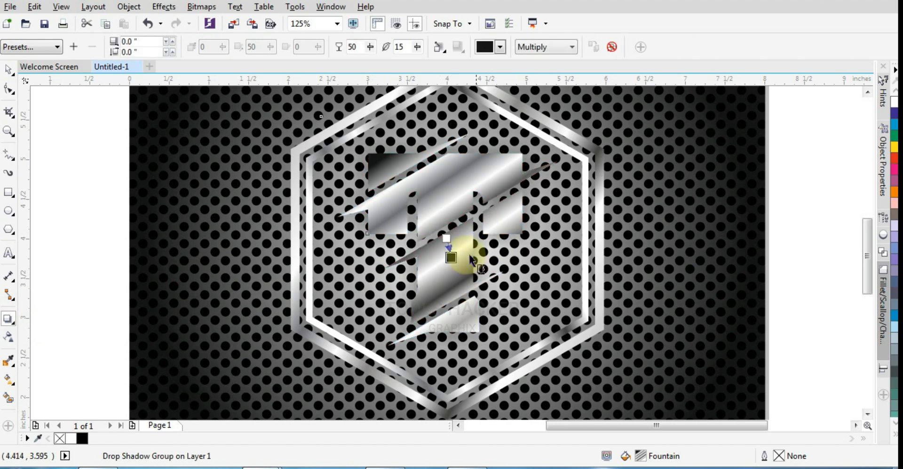
- Set the T's drop shadow to Normal blending with opacity 100 and feather 5
click(572, 47)
click(537, 58)
drag(363, 47, 299, 50)
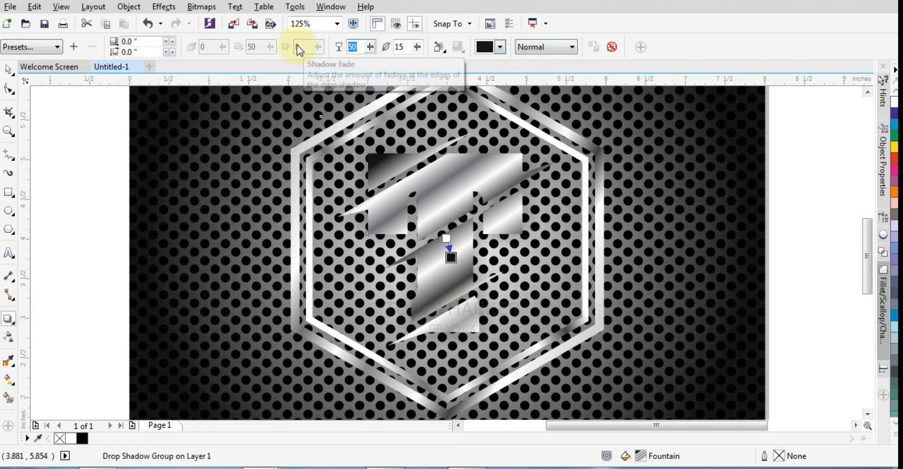
text(100)
key(Tab)
text(5)
key(Return)
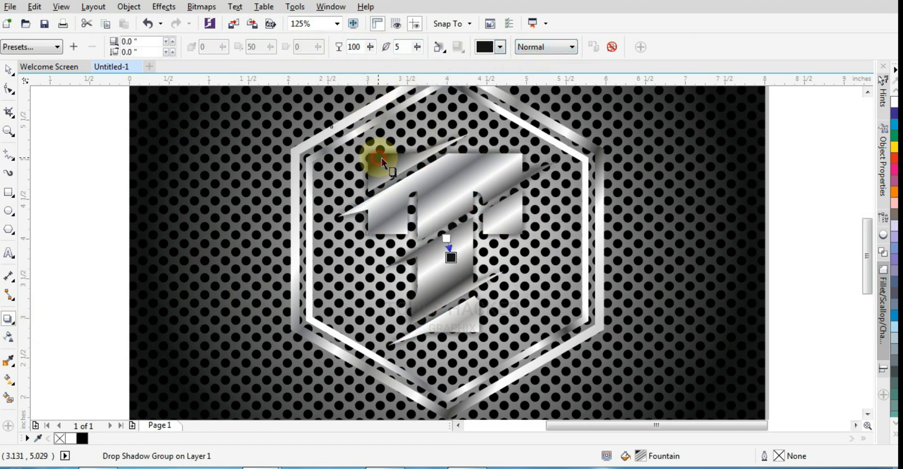
- Change the feather direction of the T's shadow so it spreads around the letter, and set the feather to 3
drag(417, 47, 427, 67)
click(439, 47)
click(468, 90)
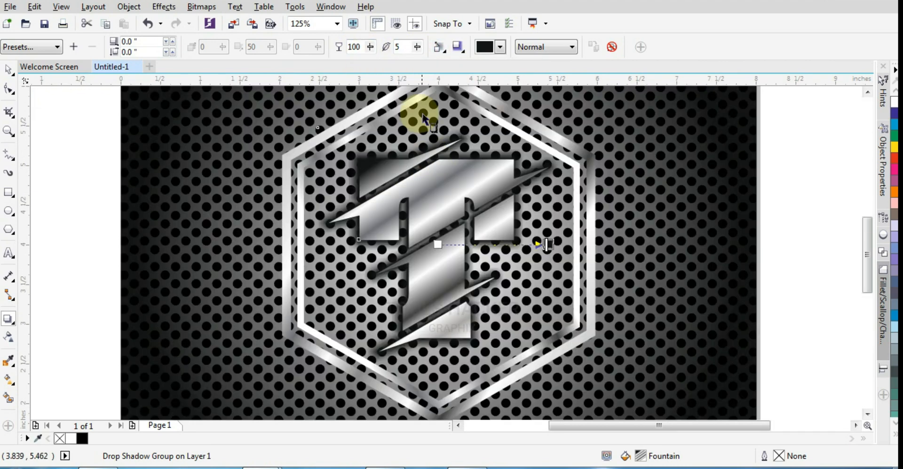
text(3)
click(444, 141)
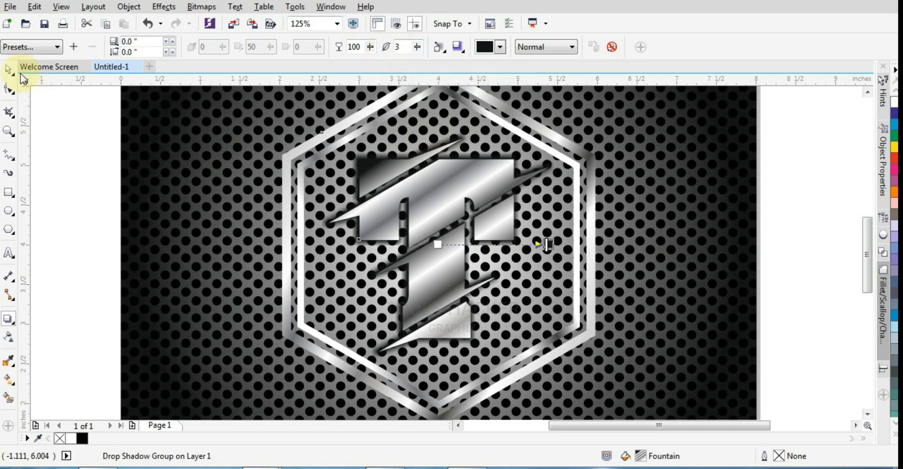
- Group the inner and outer hexagonal rings and apply a drop shadow offset slightly downward
key(space)
click(296, 175)
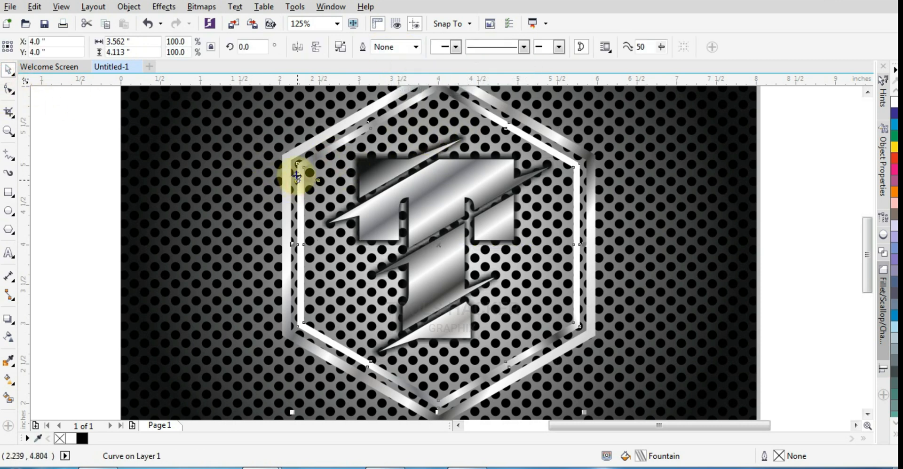
shift+click(287, 167)
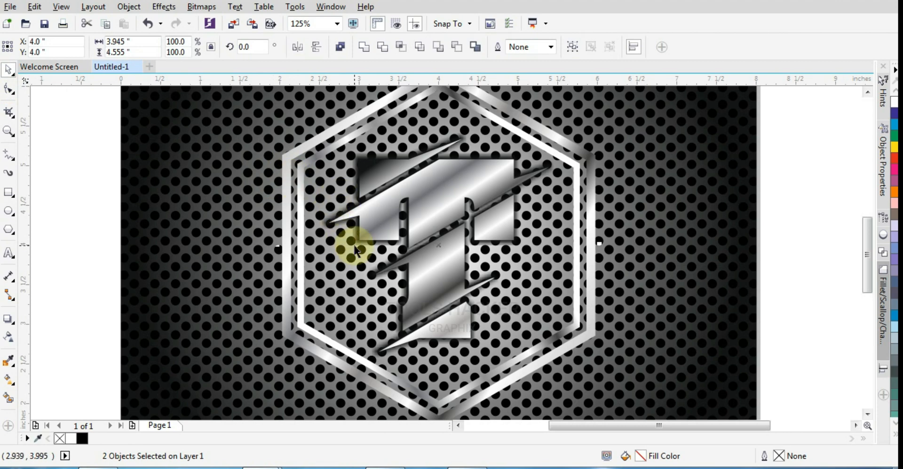
key(Delete)
key(ctrl+z)
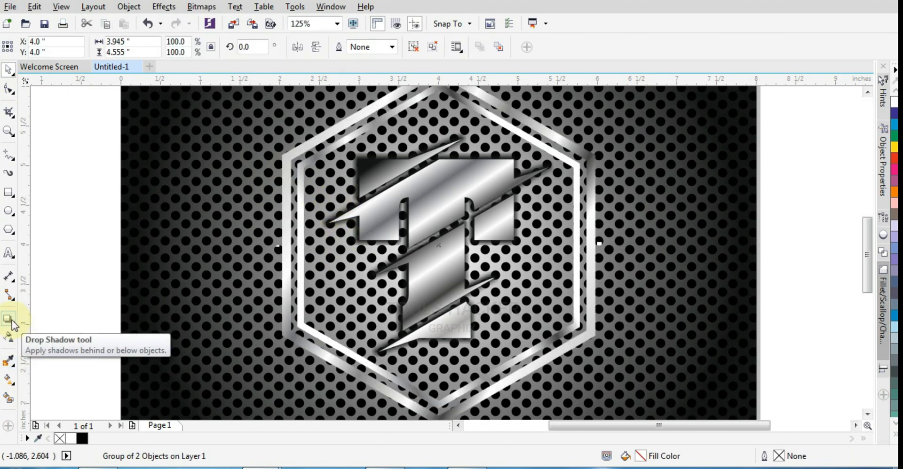
click(8, 319)
mouse_move(437, 245)
mouse_down()
mouse_move(431, 262)
mouse_move(439, 260)
mouse_up()
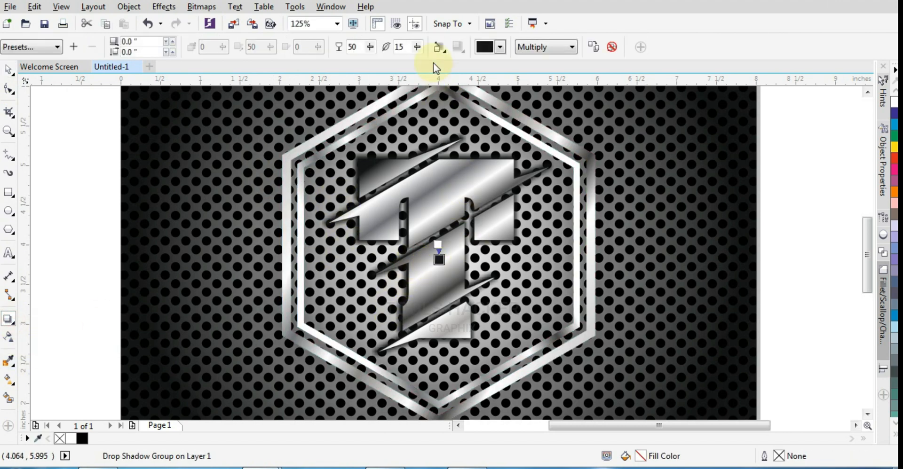
- Set the rings' drop shadow to opacity 75 and feather 5
double_click(361, 47)
text(75)
key(Tab)
text(5)
key(Return)
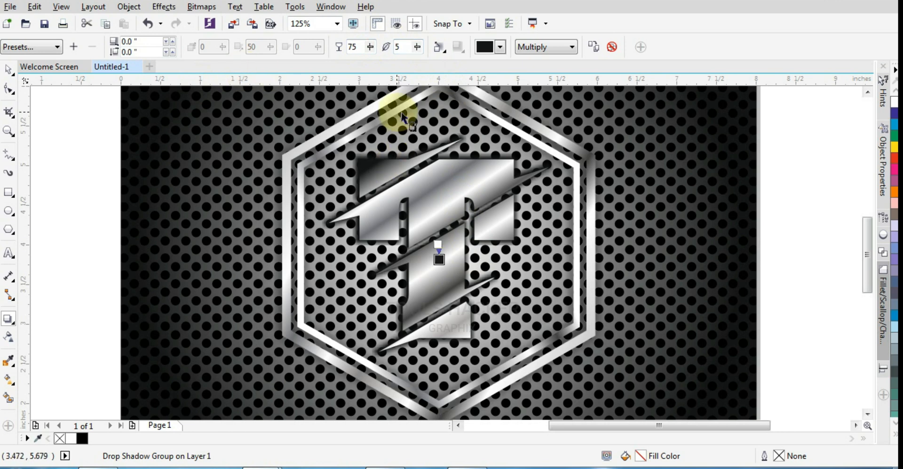
- Reselect the T and give its drop shadow a black colour with opacity 75
click(8, 69)
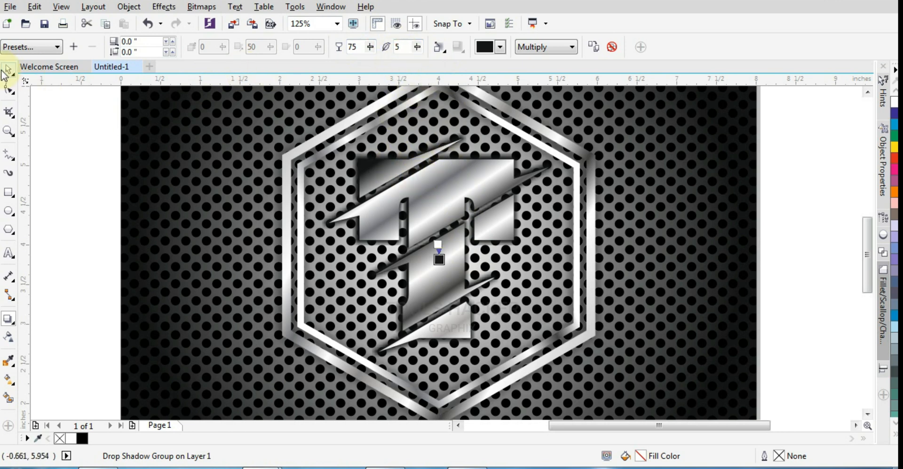
drag(782, 135, 321, 376)
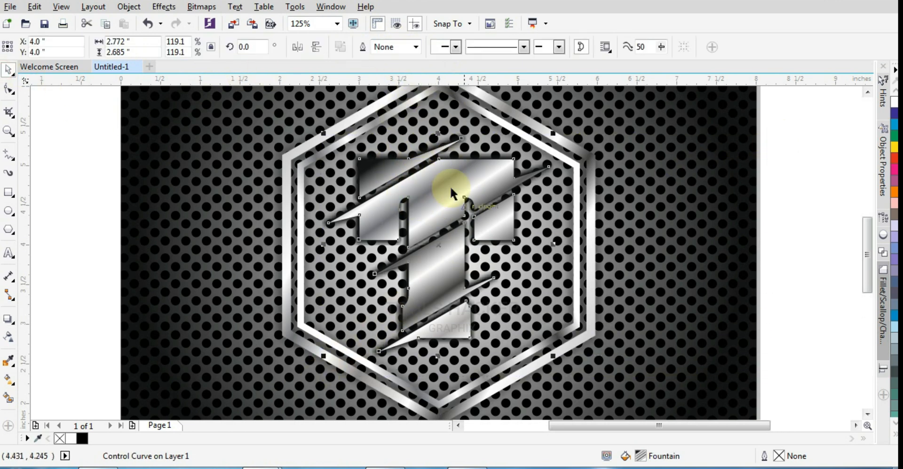
drag(424, 213, 433, 214)
key(ctrl+z)
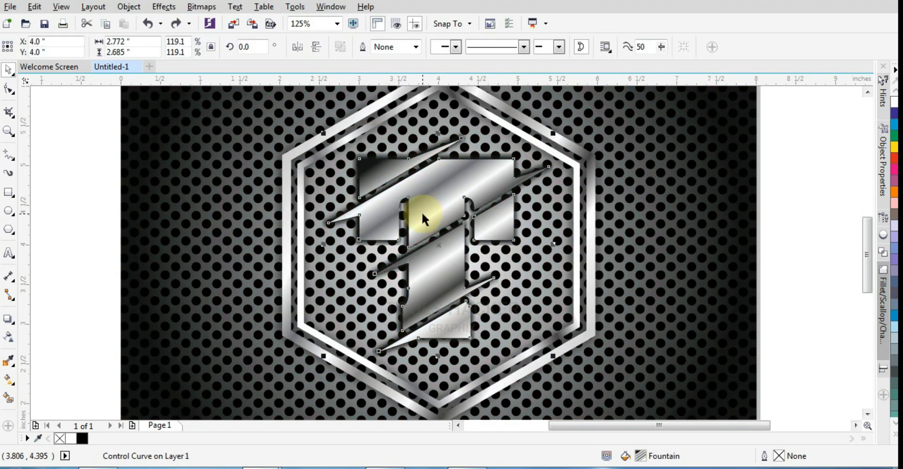
click(8, 320)
click(500, 46)
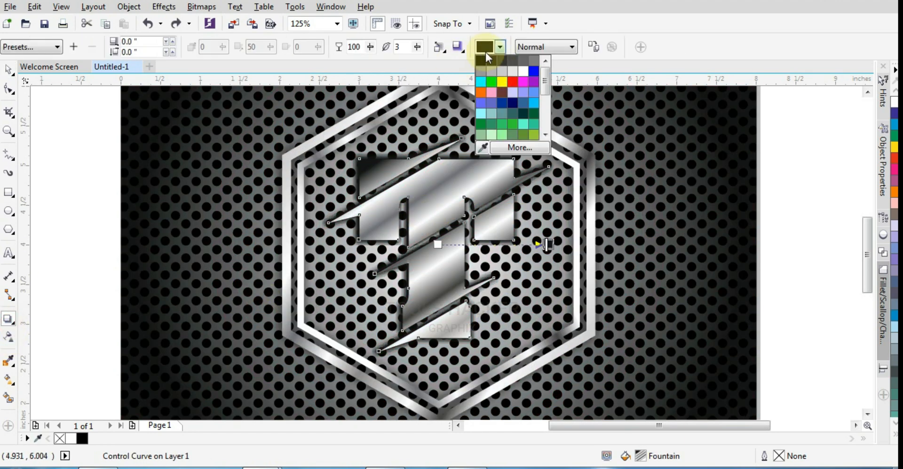
click(484, 60)
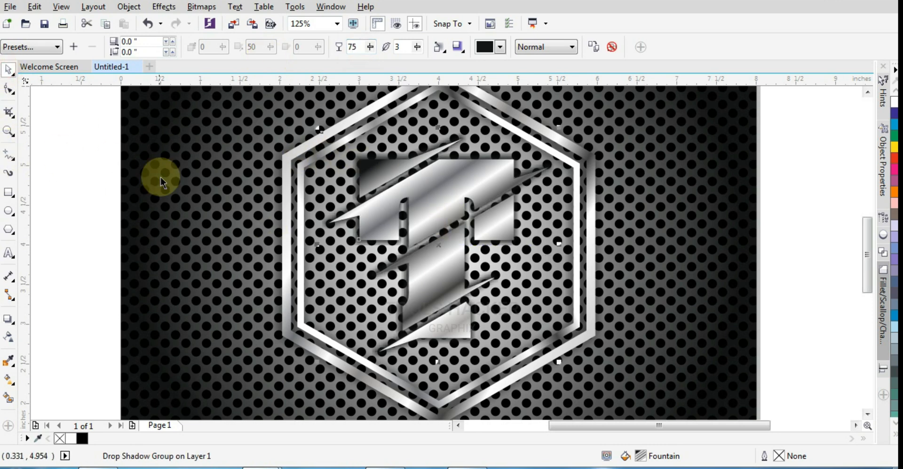
- Stretch the T's gradient past both ends of the letter and shift its middle stops, placing a white one at 62% and the dark grey at 43%
click(9, 380)
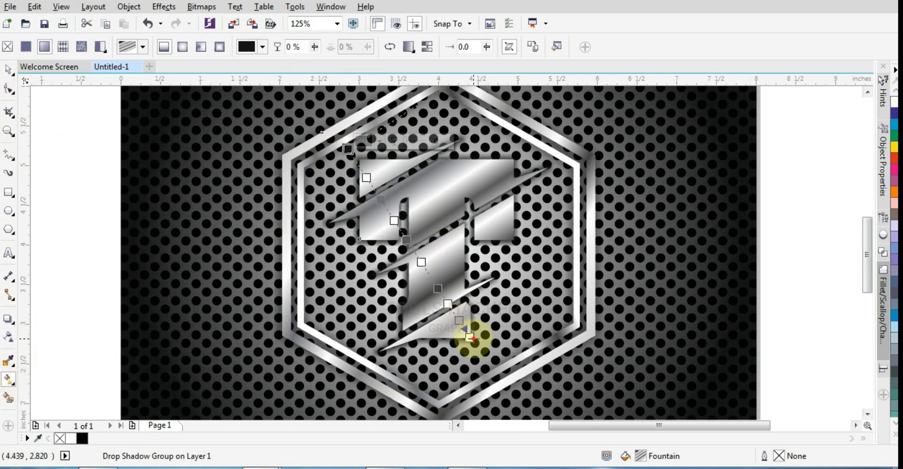
drag(469, 338, 475, 343)
drag(409, 243, 389, 213)
drag(425, 266, 428, 269)
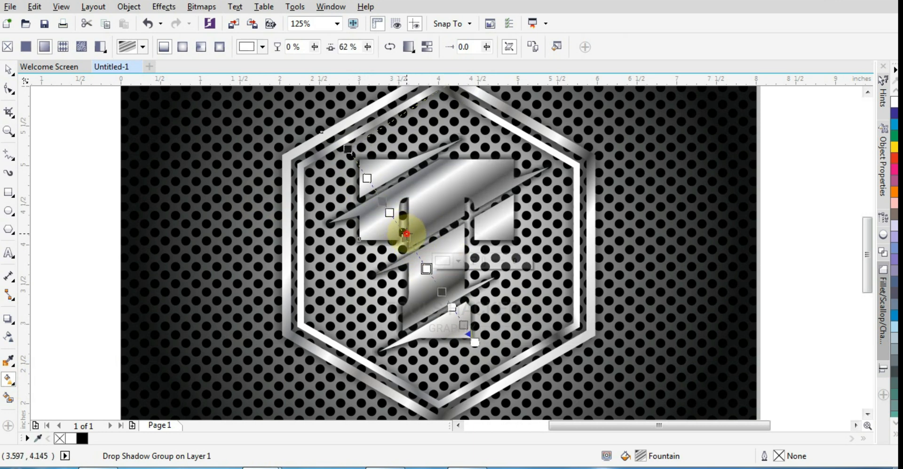
click(403, 232)
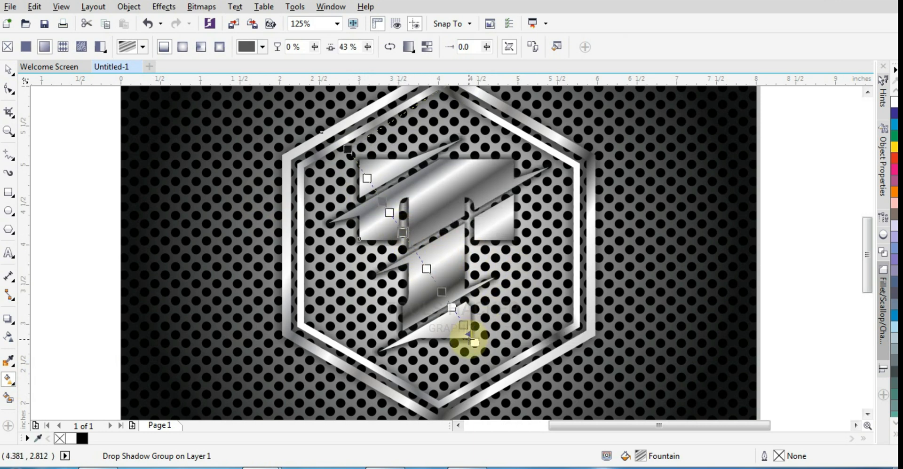
- Group the T and the rings with their shadows and enlarge the group to about 104.9%
click(8, 69)
scroll(421, 187, down, 1)
click(614, 207)
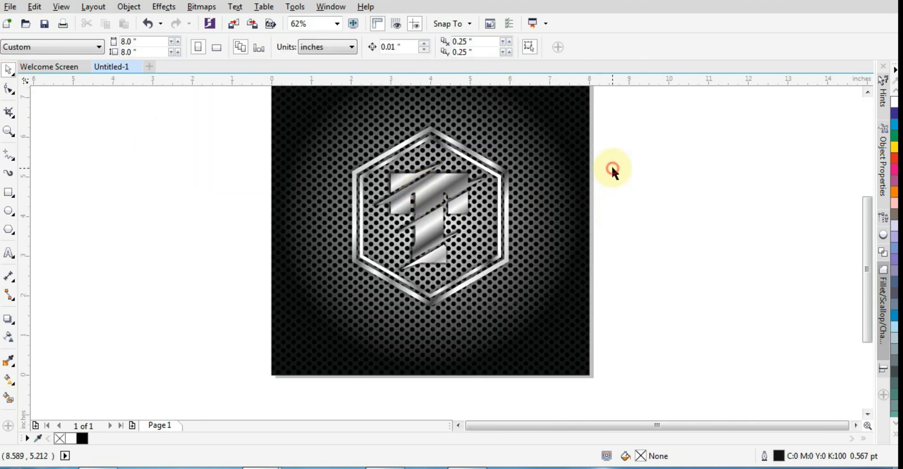
drag(620, 112, 320, 328)
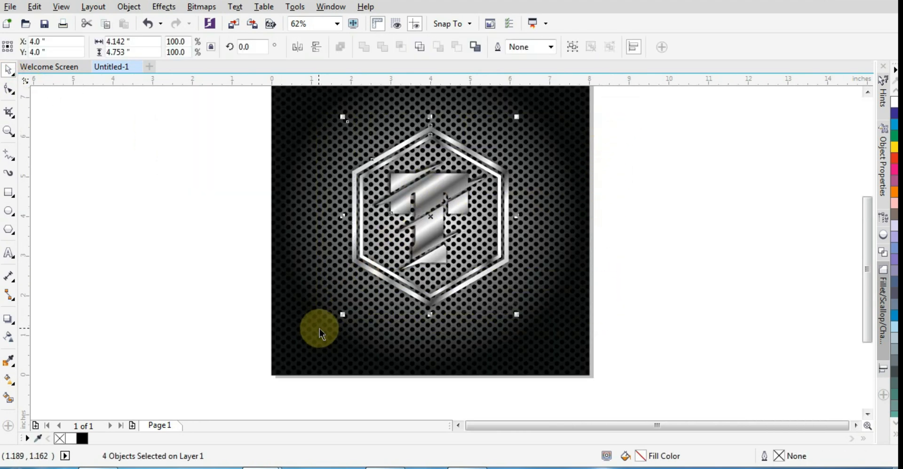
key(ctrl+g)
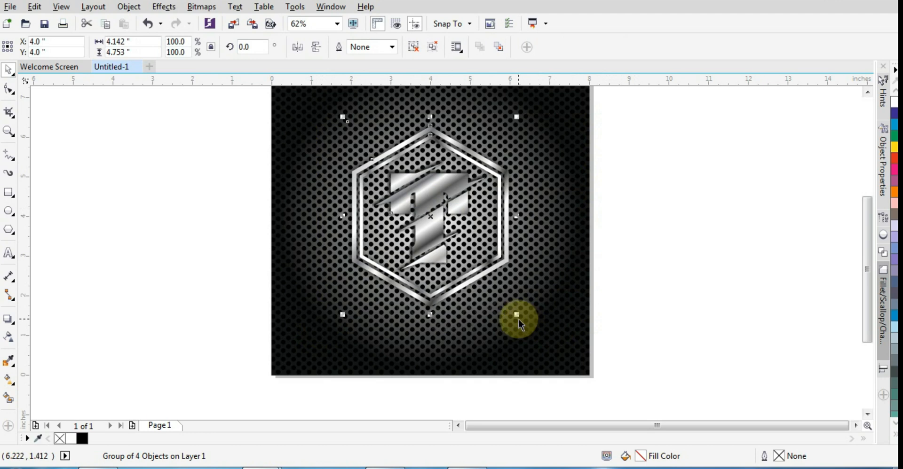
drag(519, 319, 523, 326)
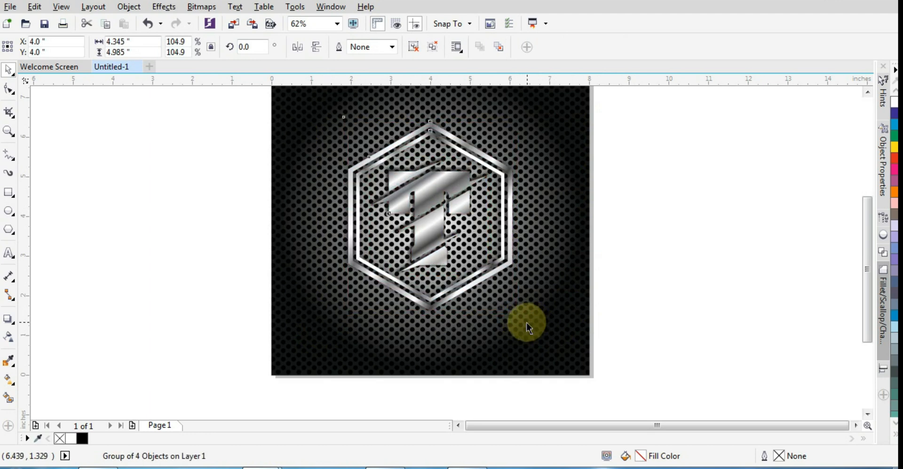
click(621, 257)
- Draw a flat ellipse about 3.99 by 0.42 inches above the hexagon, from the page's left edge to its centre
scroll(433, 211, down, 1)
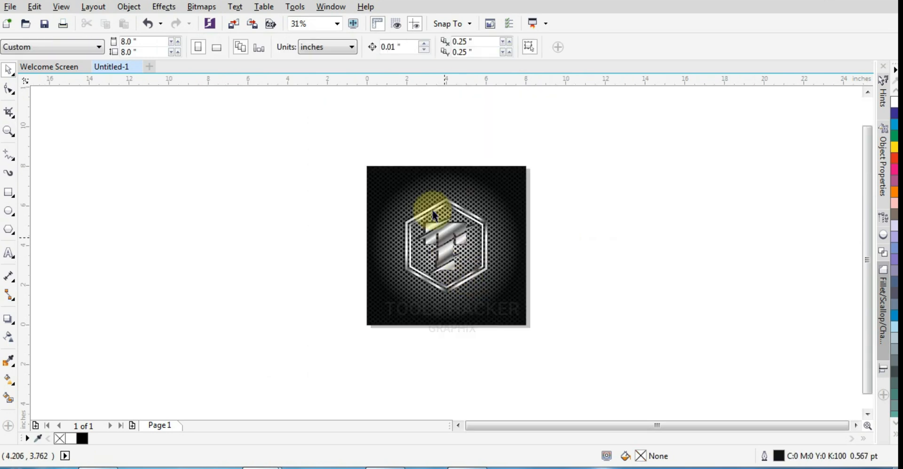
scroll(429, 207, up, 1)
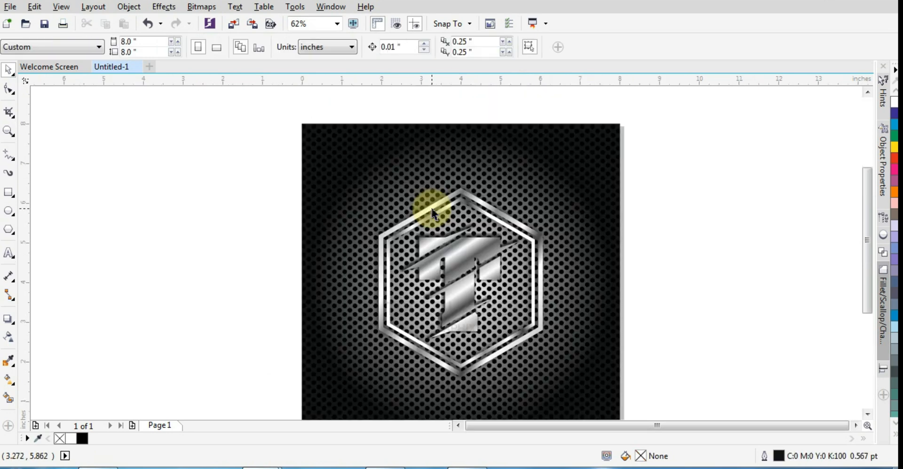
click(8, 214)
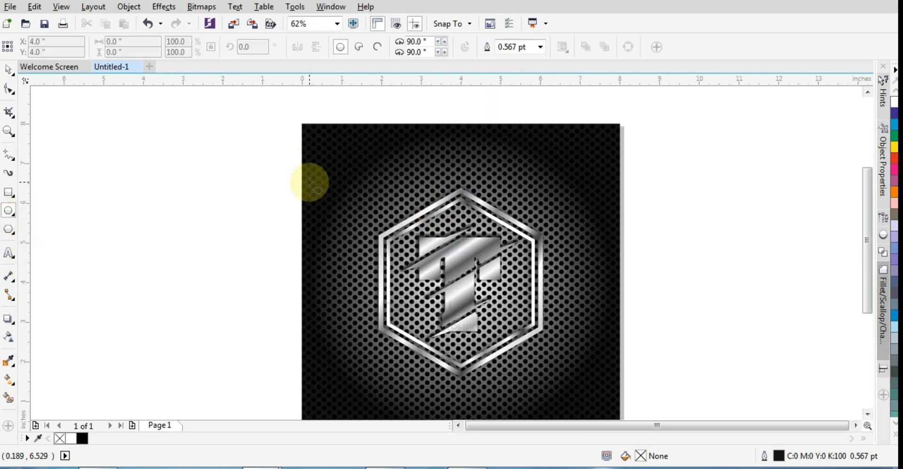
click(10, 195)
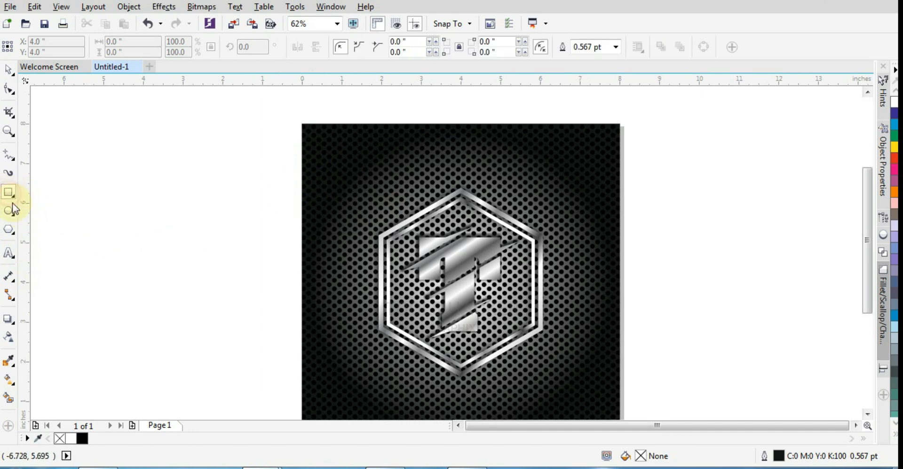
click(9, 213)
drag(302, 156, 462, 174)
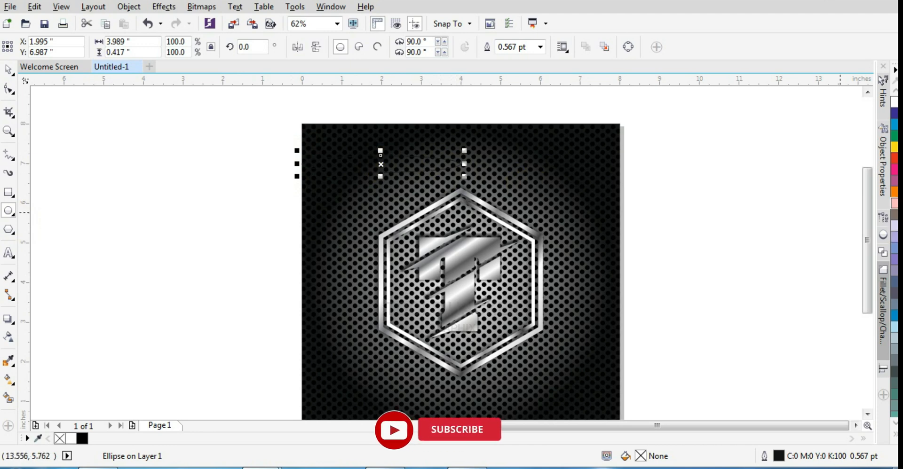
- Fill the flat ellipse with the orange-yellow colour C0 M20 Y100 K0 and remove its outline
click(894, 148)
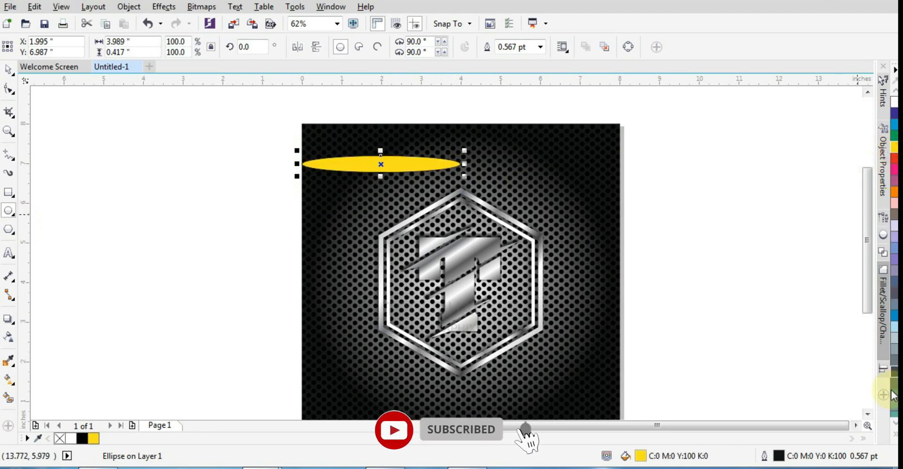
click(894, 440)
click(873, 137)
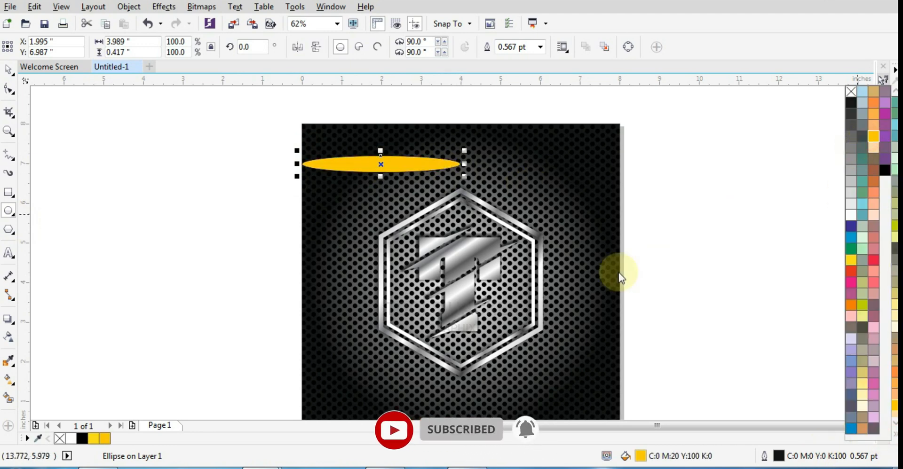
click(131, 135)
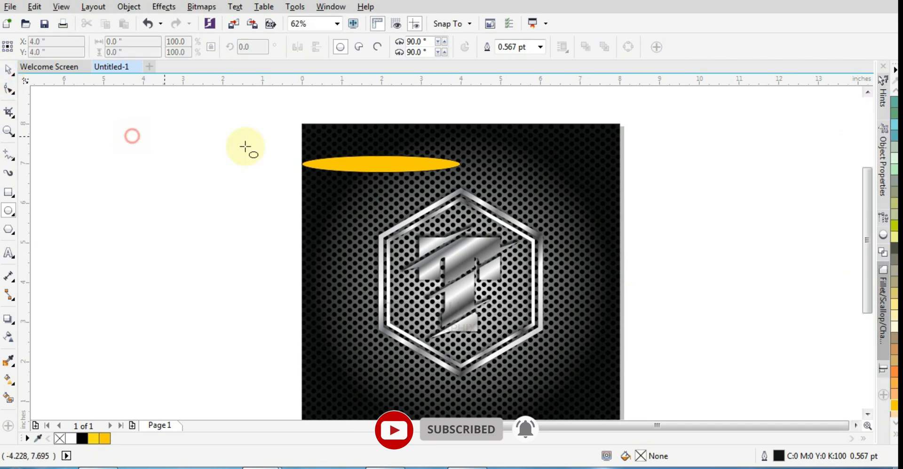
click(347, 158)
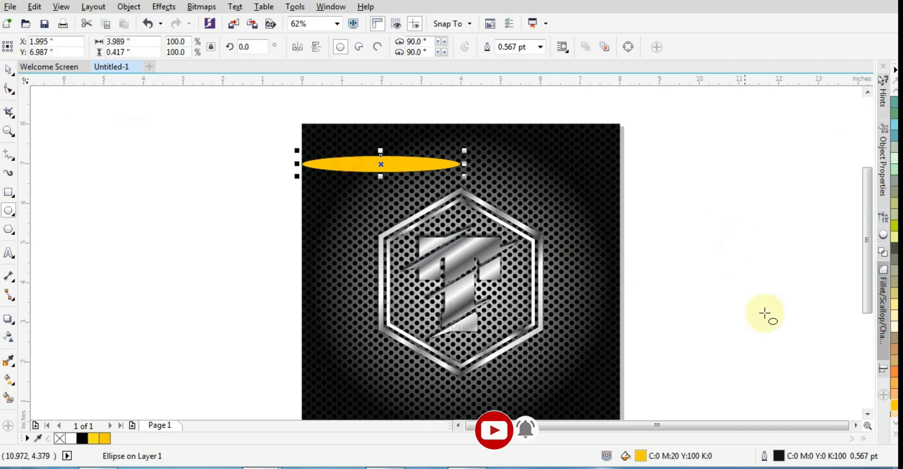
click(896, 436)
right_click(851, 92)
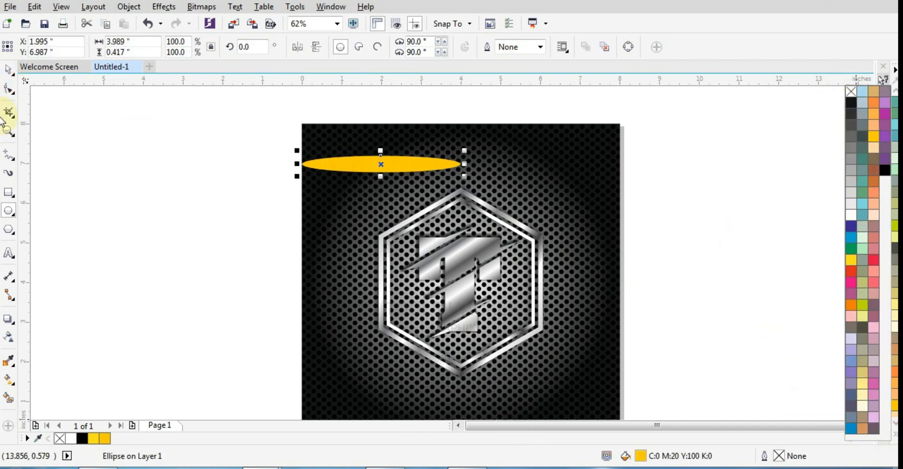
- Shift the ellipse about 0.33 inches to the right and give it an elliptical fountain transparency
click(8, 72)
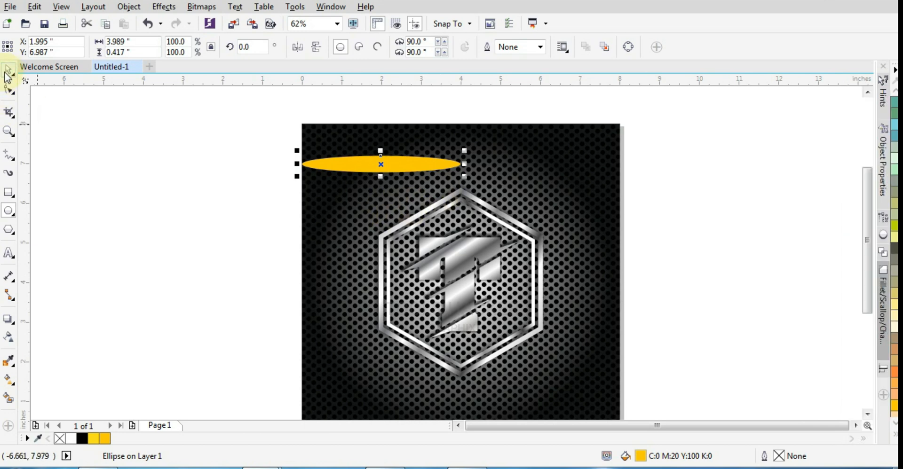
click(9, 72)
click(106, 126)
drag(349, 163, 365, 164)
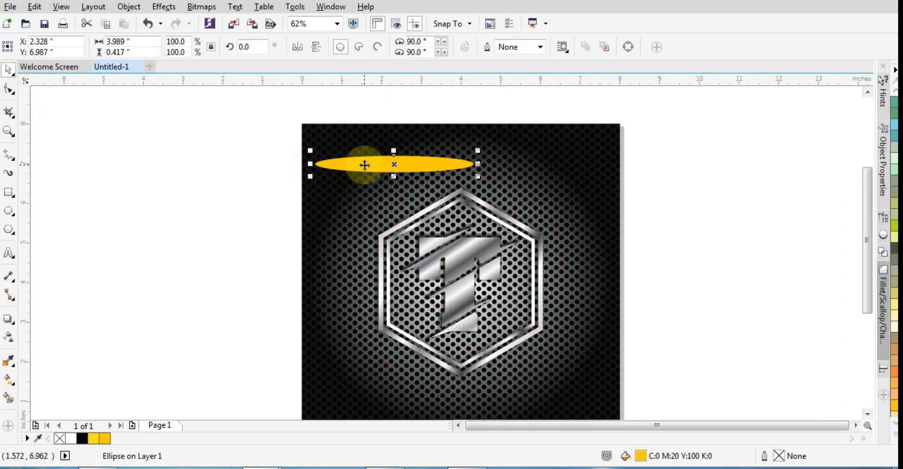
click(11, 383)
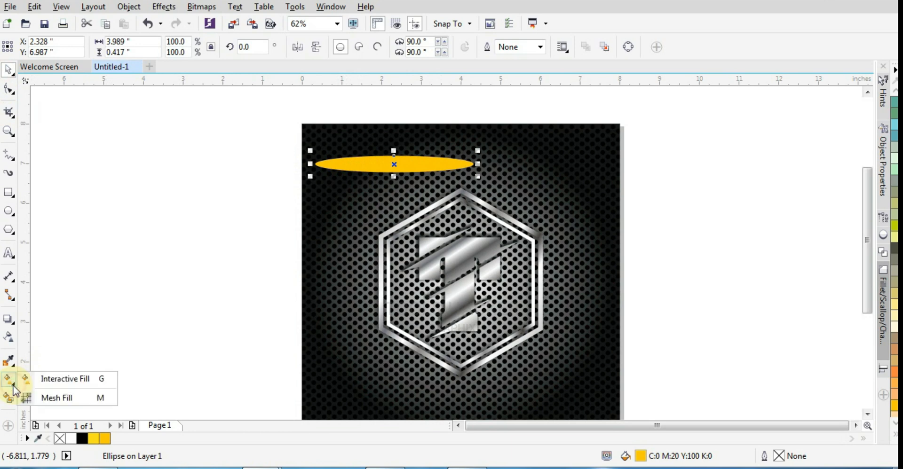
click(10, 340)
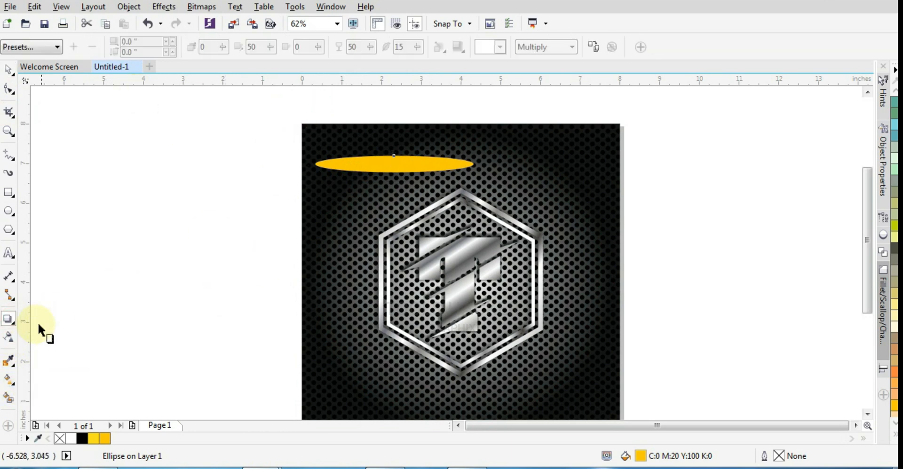
click(8, 337)
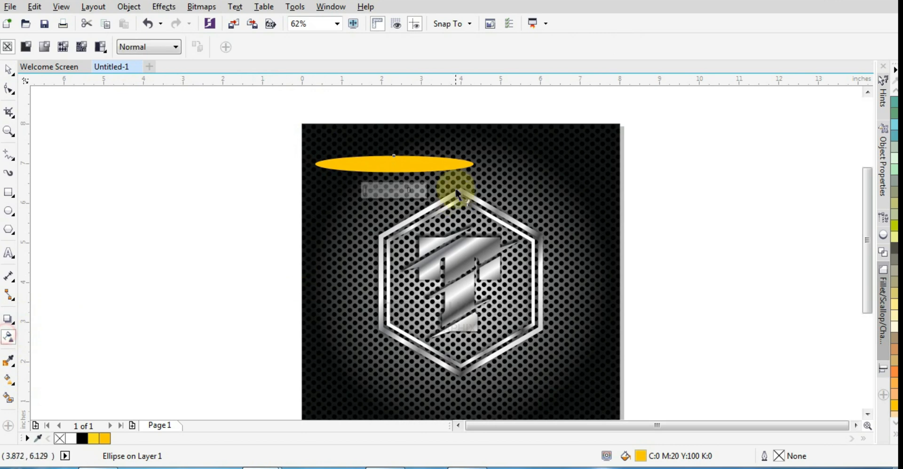
click(31, 49)
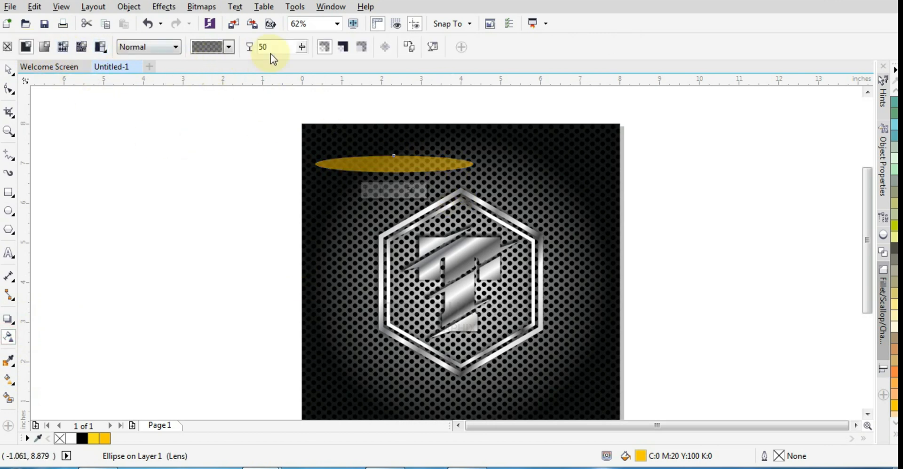
click(47, 48)
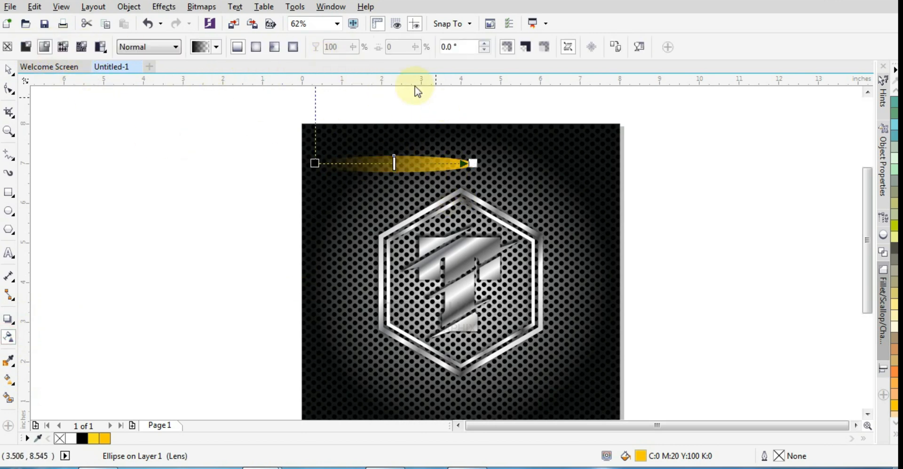
click(256, 47)
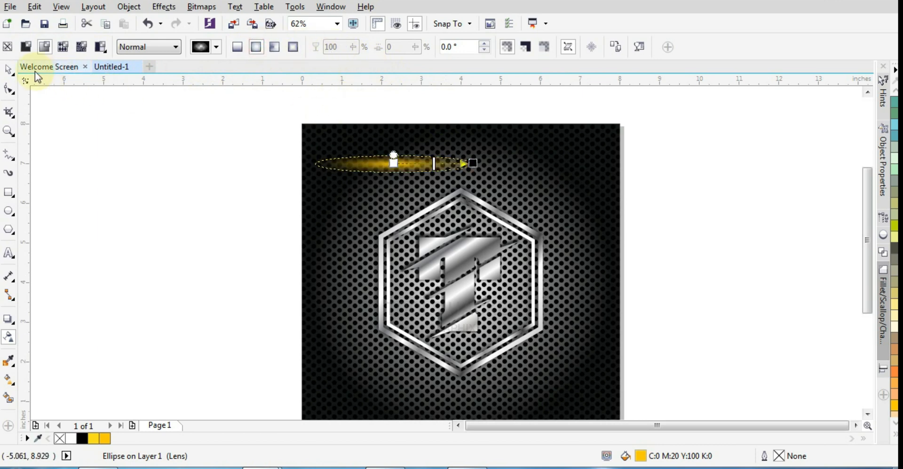
- Try to rotate the glowing streak by about 28.3°
click(9, 69)
click(449, 167)
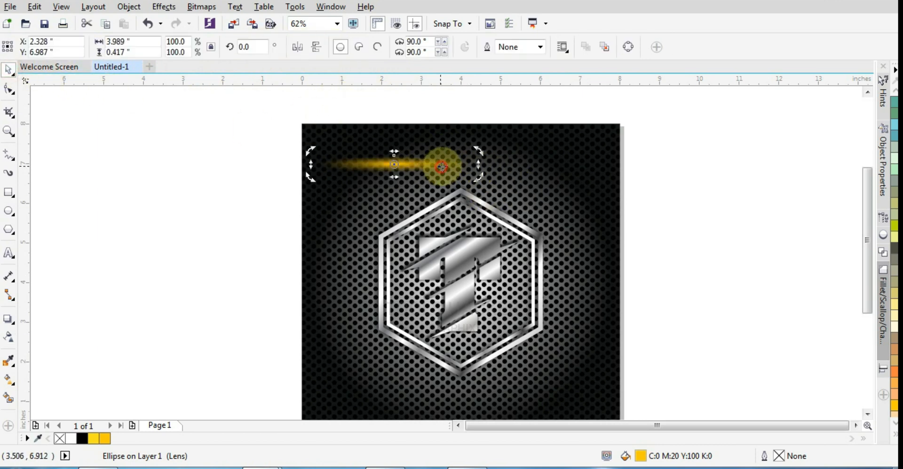
drag(480, 177, 486, 129)
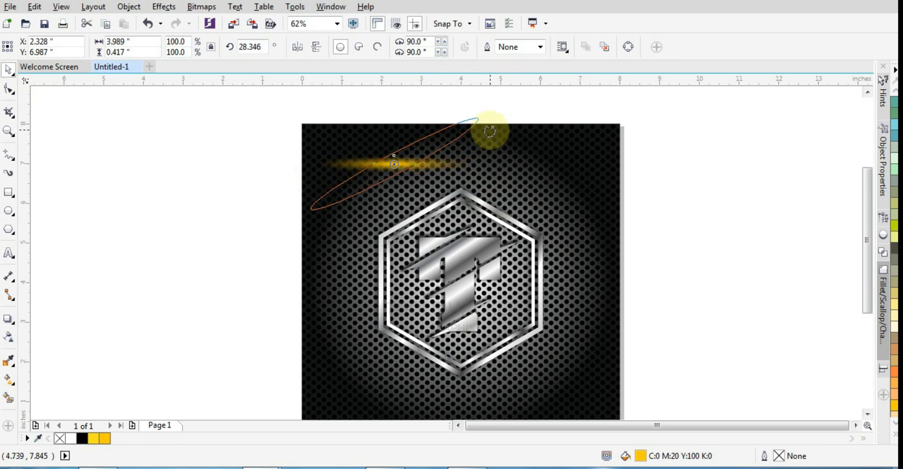
click(221, 217)
drag(388, 168, 395, 181)
key(ctrl+z)
key(ctrl+z)
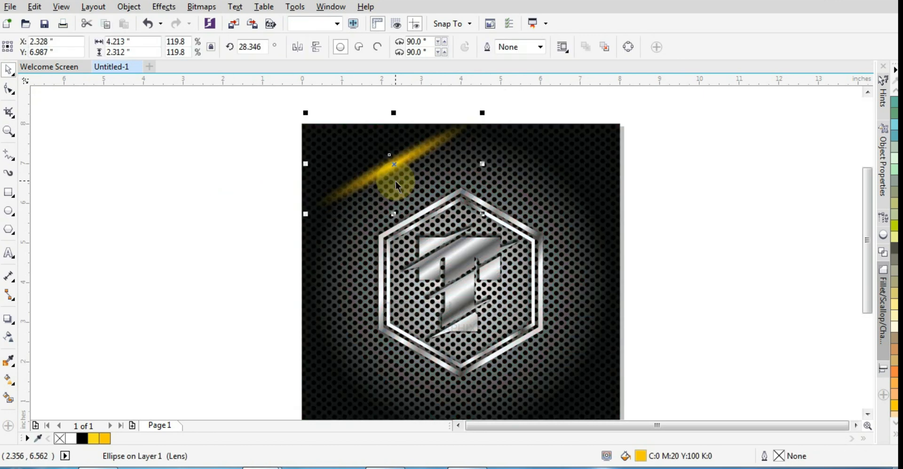
- Resize the streak to about 4.54 by 0.22 inches and move it about half an inch to the right
scroll(398, 173, up, 2)
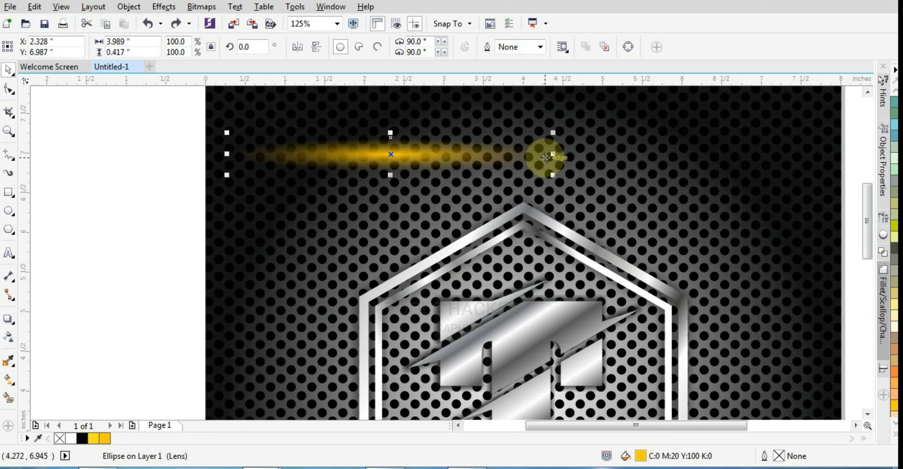
drag(555, 154, 577, 154)
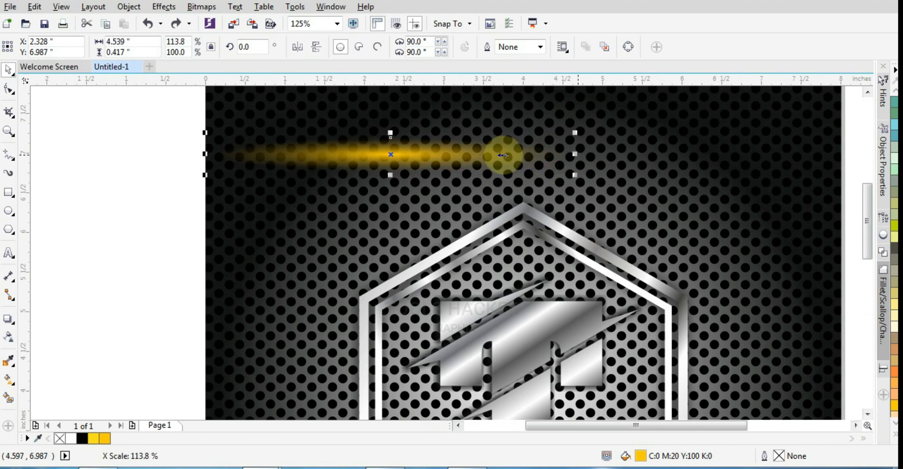
drag(439, 161, 482, 163)
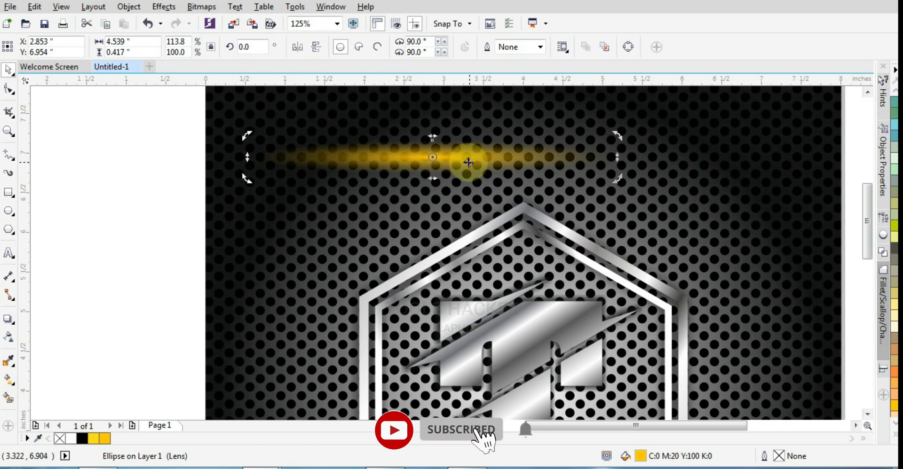
click(405, 193)
click(395, 154)
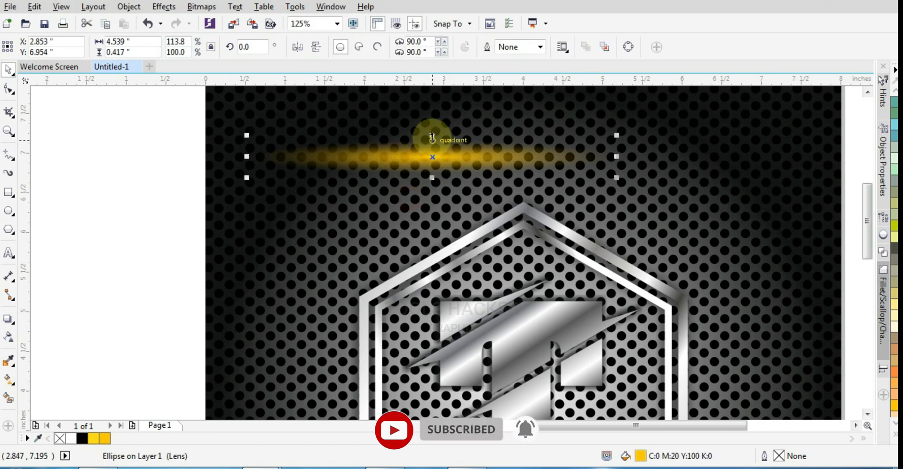
drag(432, 138, 434, 146)
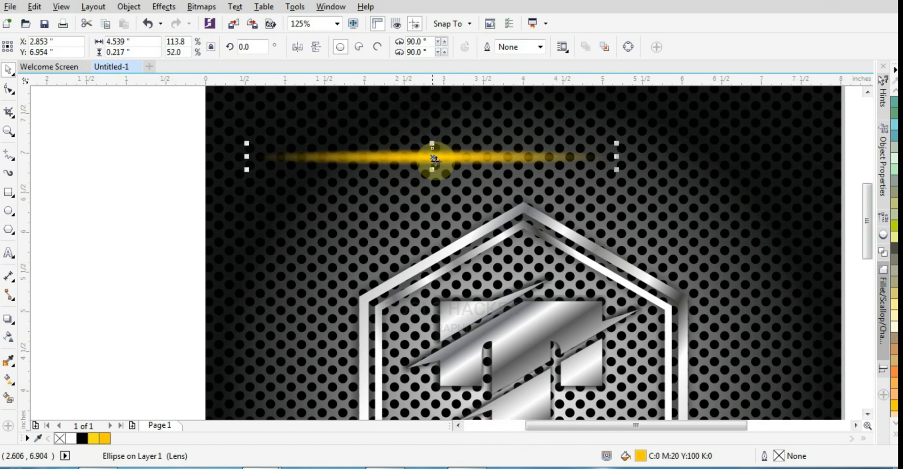
- Add a shorter, taller copy of the streak, about 0.48 inches high, at its centre and group both glows
drag(247, 157, 337, 161)
drag(432, 171, 435, 186)
click(319, 159)
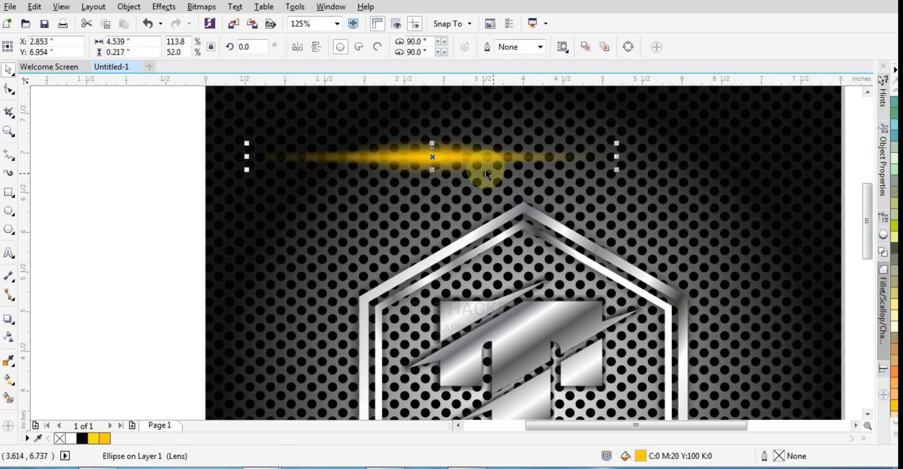
scroll(407, 159, down, 2)
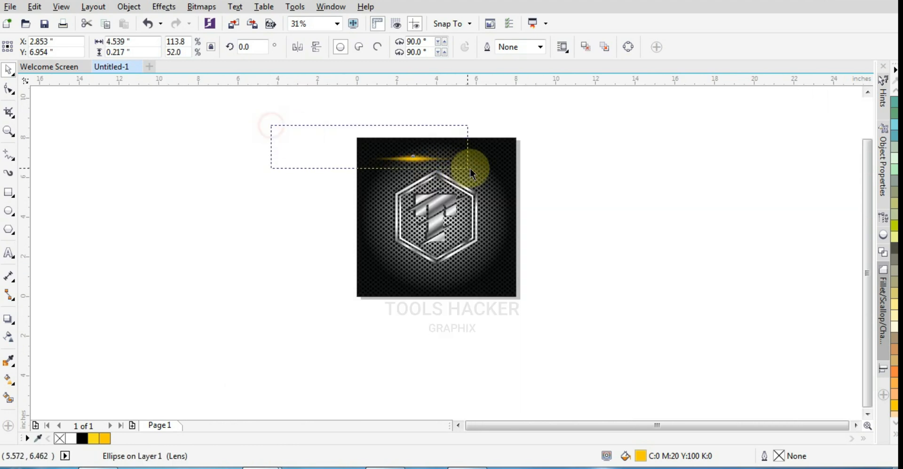
drag(470, 168, 471, 170)
key(ctrl+g)
- Rotate the grouped streak about 27° so its right end rises, and move it toward the page's upper-left corner
scroll(413, 152, up, 1)
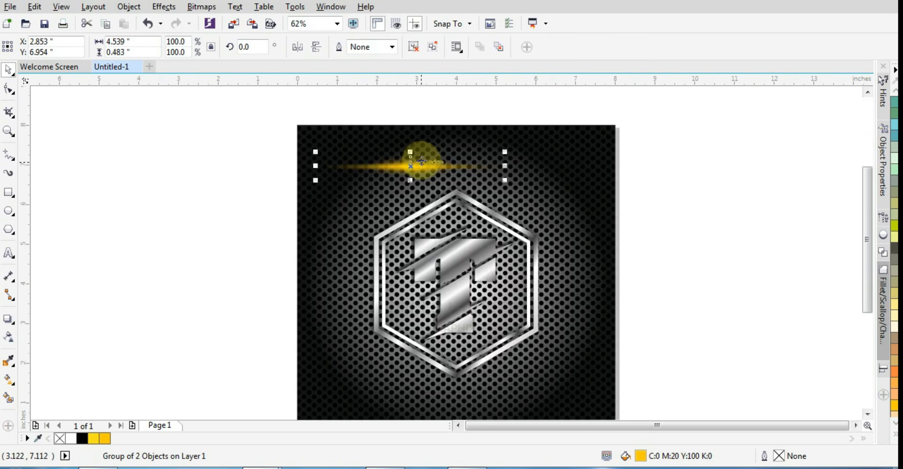
click(421, 162)
drag(504, 177, 512, 134)
click(426, 93)
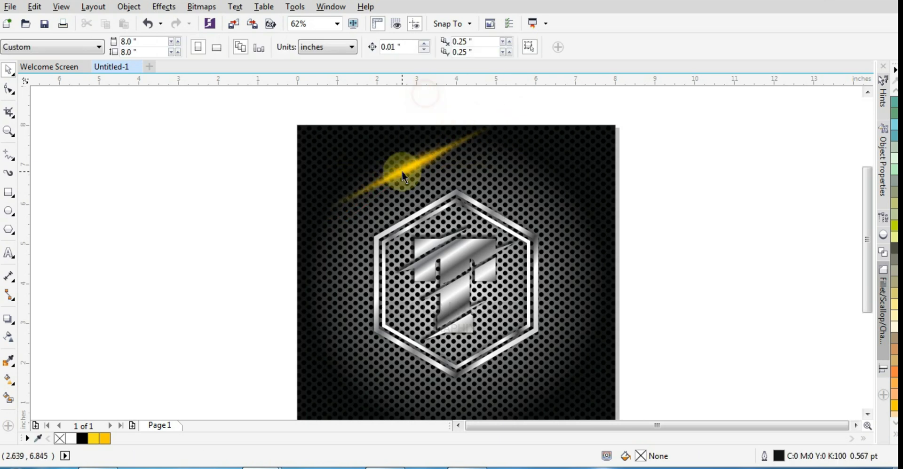
drag(404, 171, 358, 155)
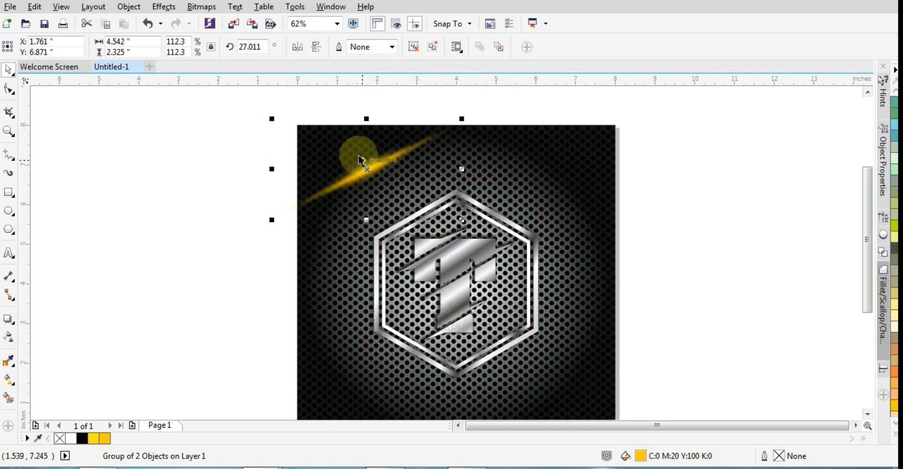
- Tilt the streak group further to about 34° and shrink it to about 3.49 by 2.36 inches
click(362, 167)
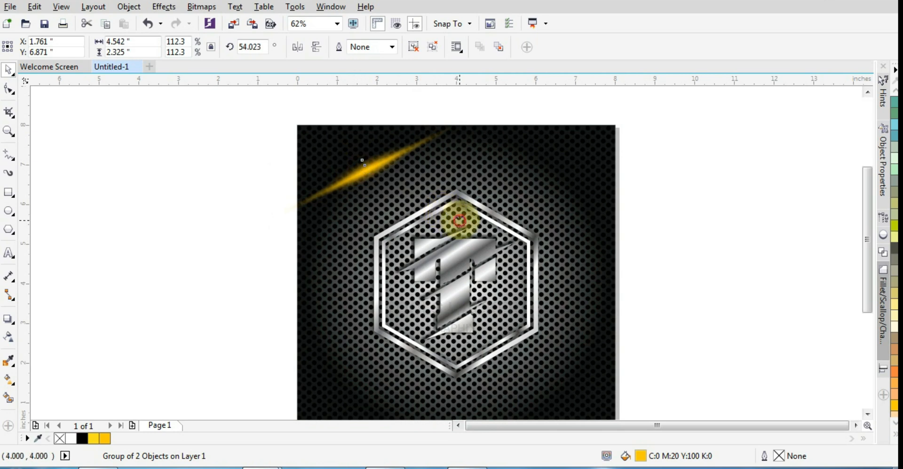
drag(459, 220, 468, 187)
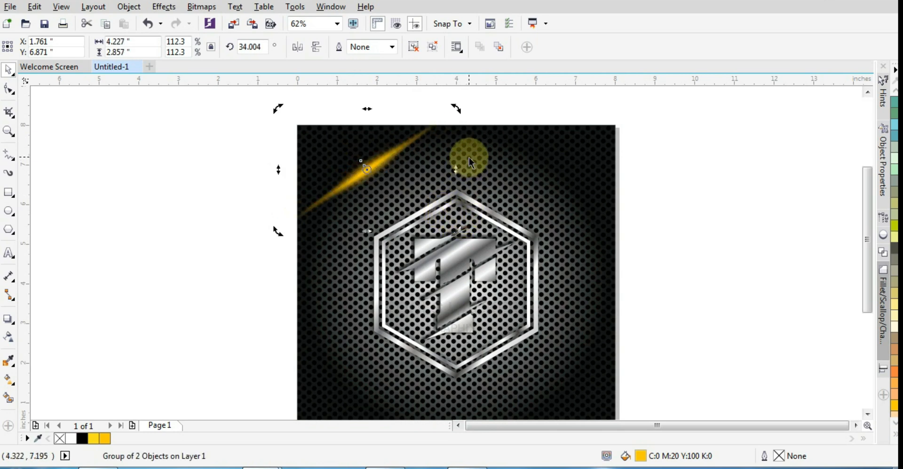
click(341, 190)
drag(452, 230, 441, 221)
- Move the streak group slightly up and right and place it inside the halftone background with PowerClip
drag(358, 176, 375, 166)
right_click(374, 166)
click(399, 145)
click(365, 141)
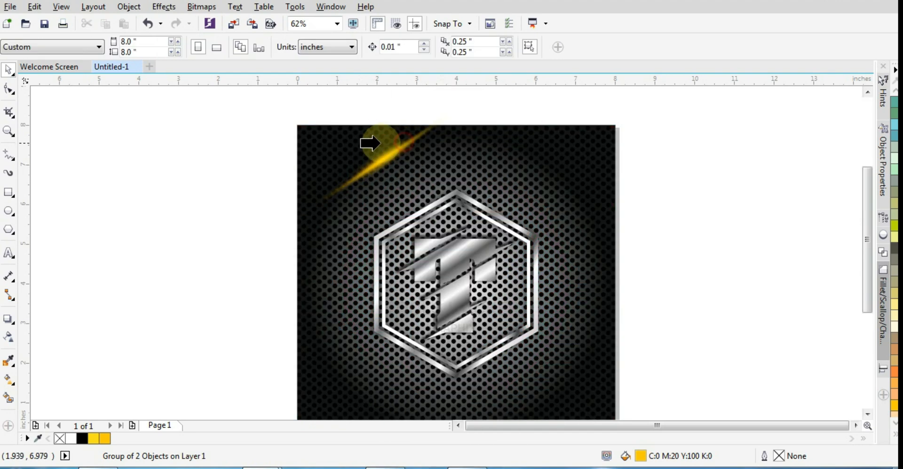
click(354, 146)
- Open the background's PowerClip contents for editing and duplicate the streak about 1.2 inches to the left
double_click(354, 145)
click(376, 160)
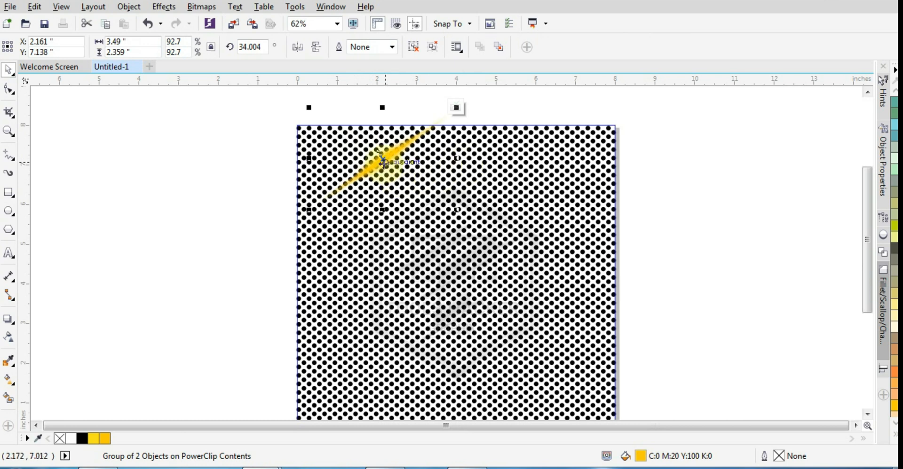
drag(383, 162, 335, 160)
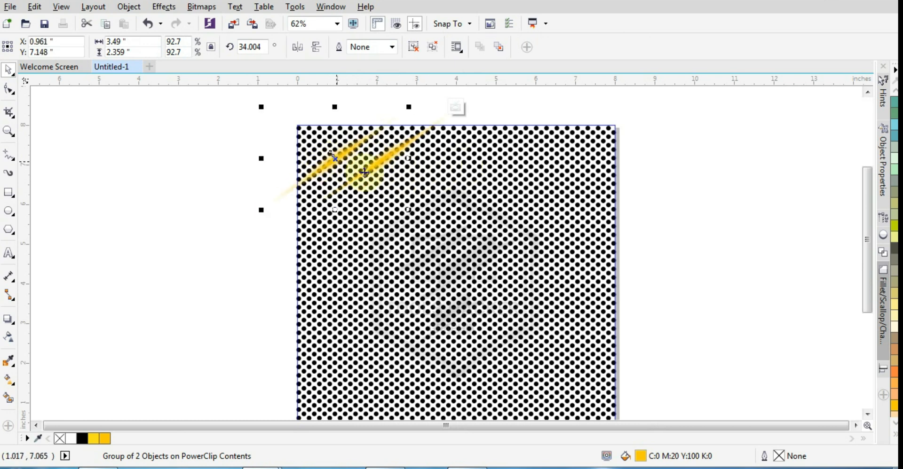
- Select both orange-yellow streaks inside the PowerClip and group them
shift+click(371, 169)
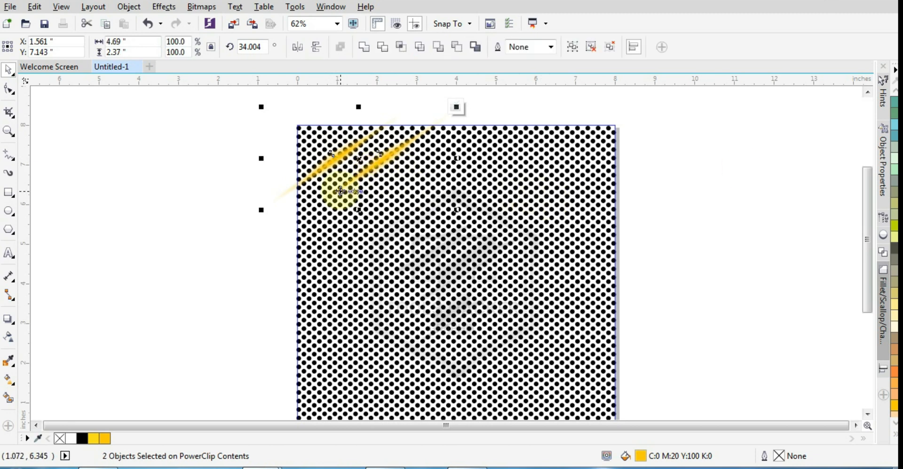
click(236, 127)
drag(214, 111, 542, 258)
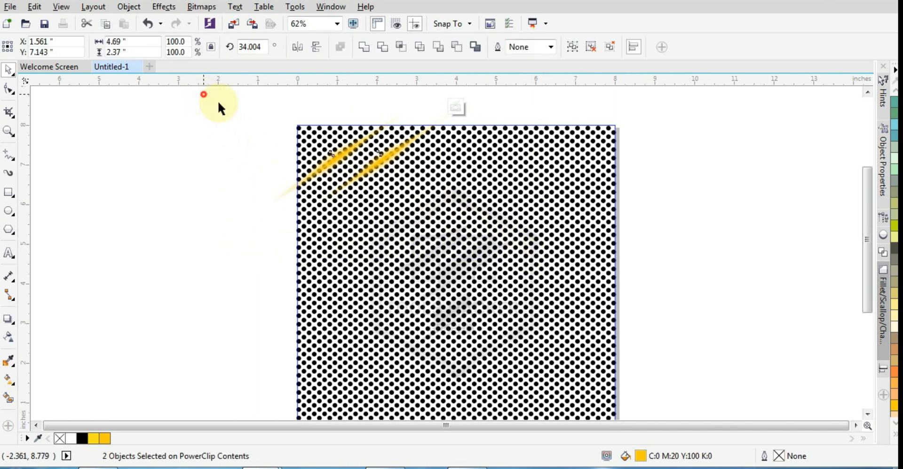
key(ctrl+g)
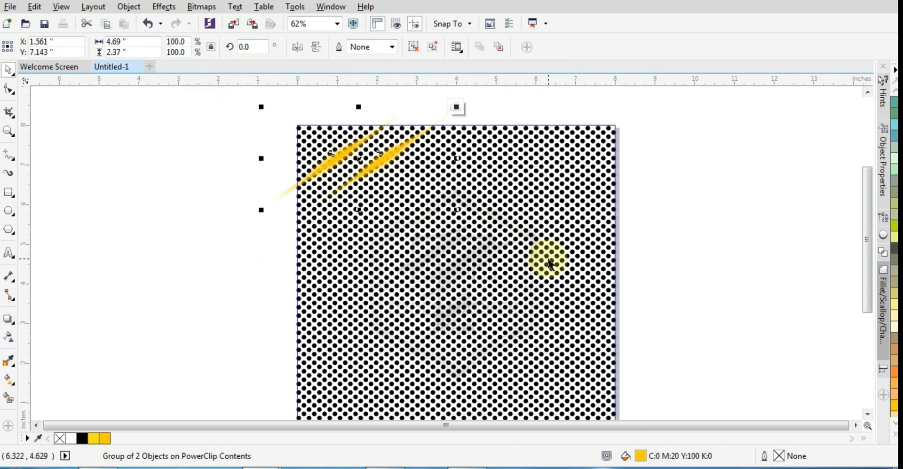
- Duplicate the streak group mirrored horizontally and vertically, and move the copy to the background's lower-right corner
click(300, 48)
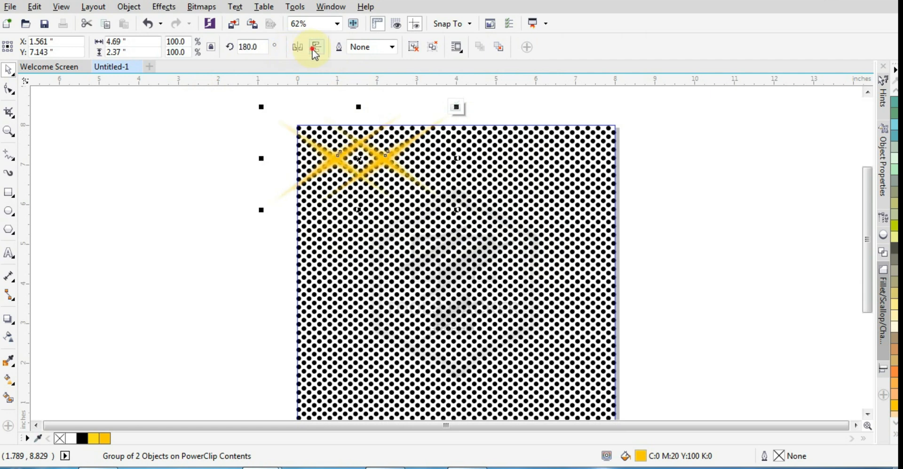
click(314, 47)
drag(380, 163, 564, 385)
scroll(519, 326, down, 4)
scroll(520, 325, up, 2)
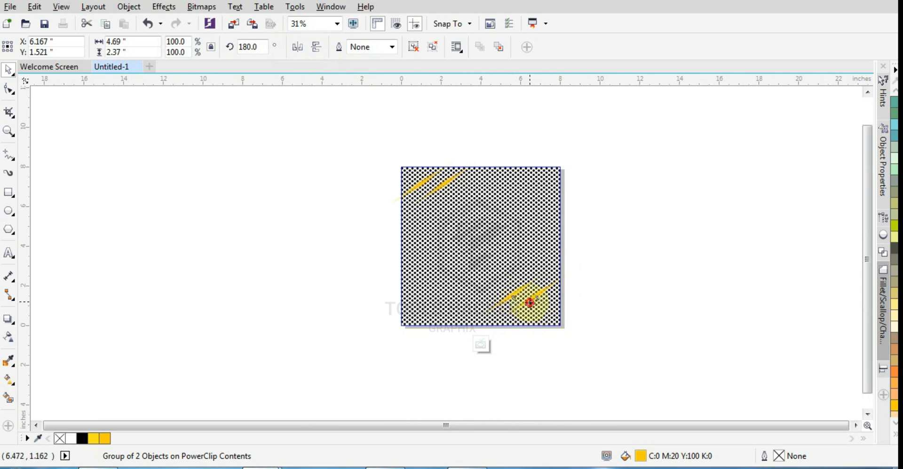
- Shift the copied streaks to about X 6.318, Y 1.054 inches and finish editing the PowerClip contents
drag(530, 302, 532, 312)
scroll(529, 316, up, 2)
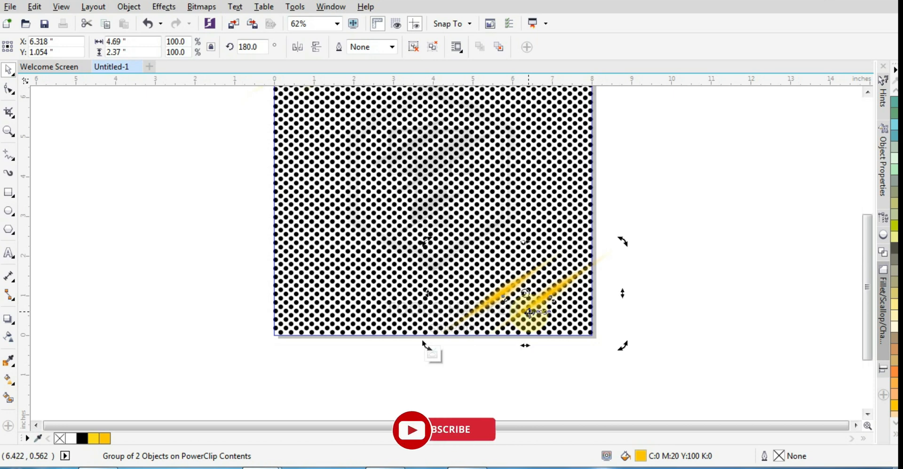
scroll(529, 313, down, 2)
click(583, 252)
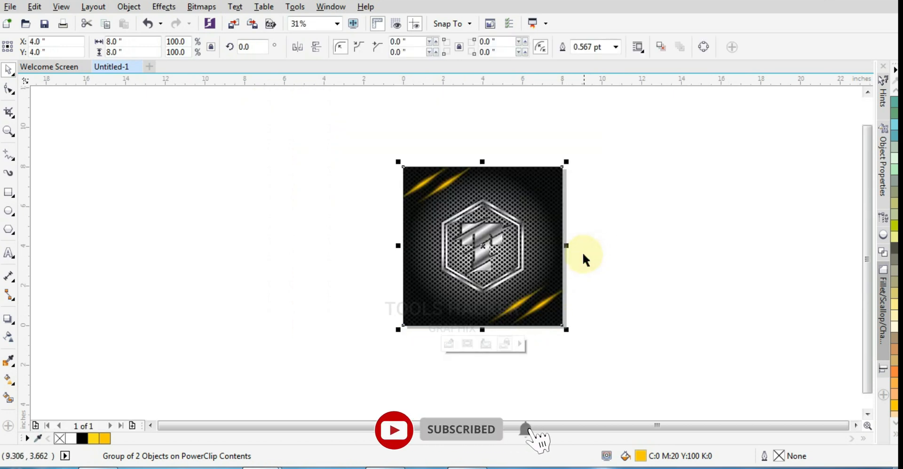
click(588, 253)
- Select the metallic letter T inside its group and activate the Interactive Fill tool on its fountain fill
click(9, 130)
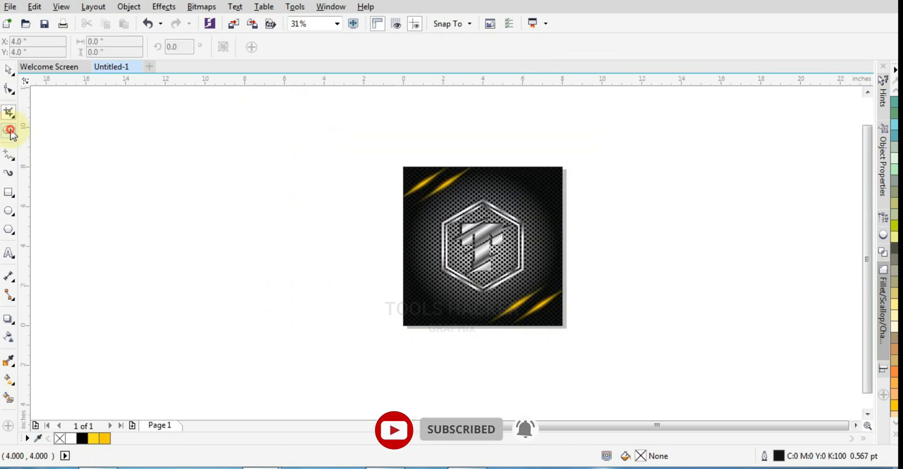
drag(388, 153, 567, 326)
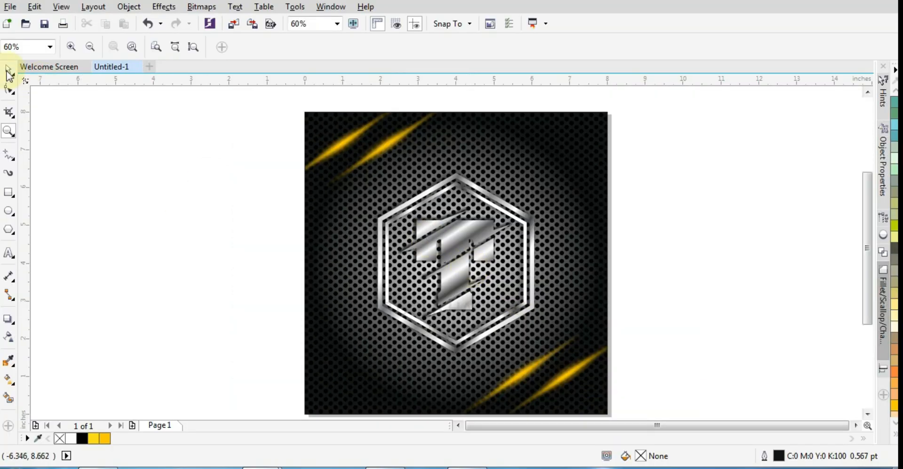
click(8, 70)
click(454, 259)
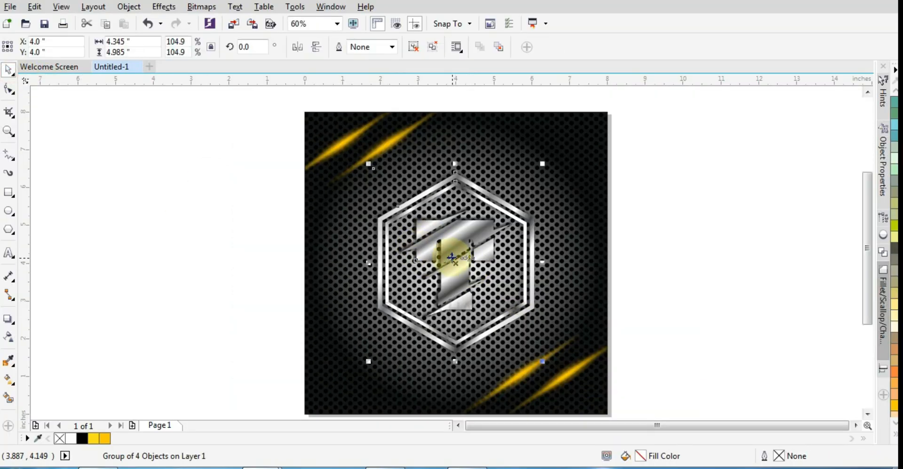
drag(649, 185, 385, 353)
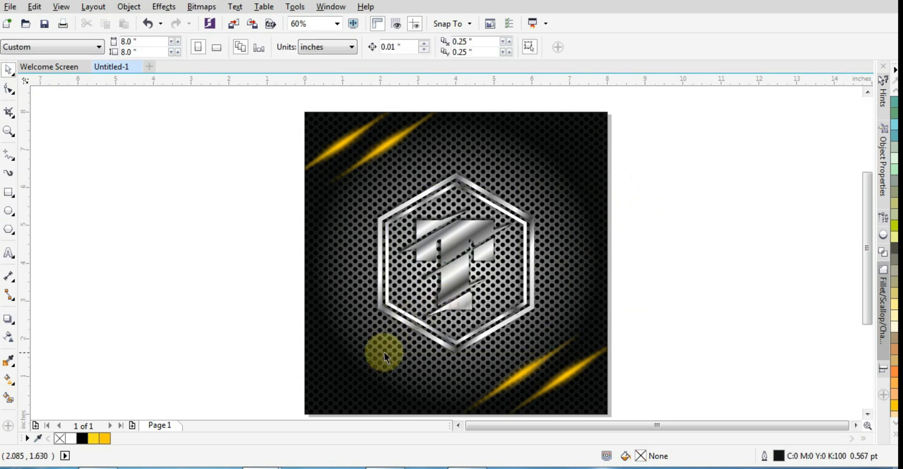
click(445, 278)
ctrl+click(448, 272)
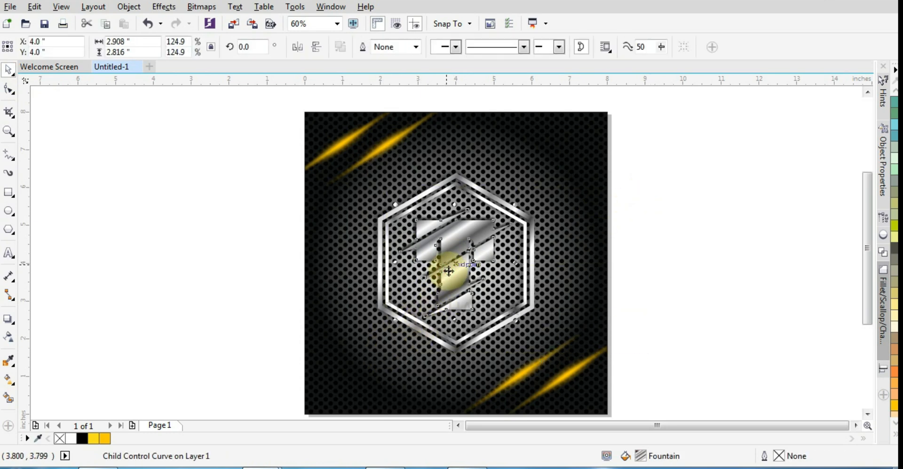
click(9, 380)
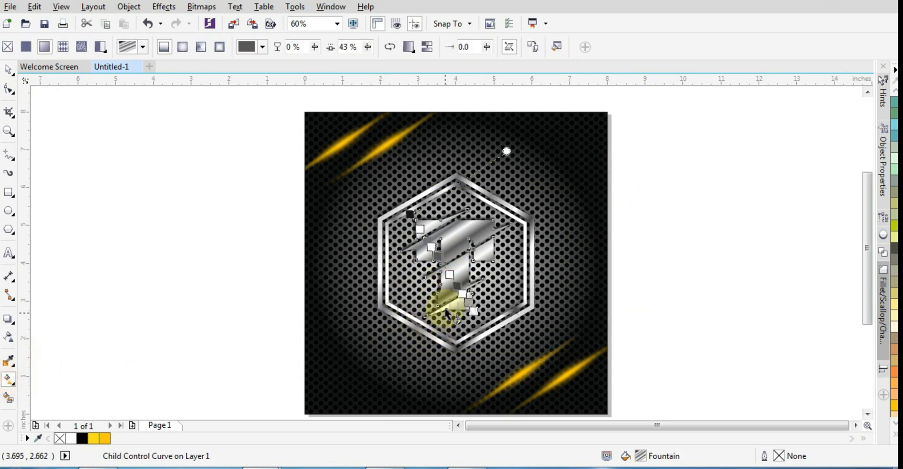
- Change the dark grey node at 43% of the T's fountain fill to white
click(439, 260)
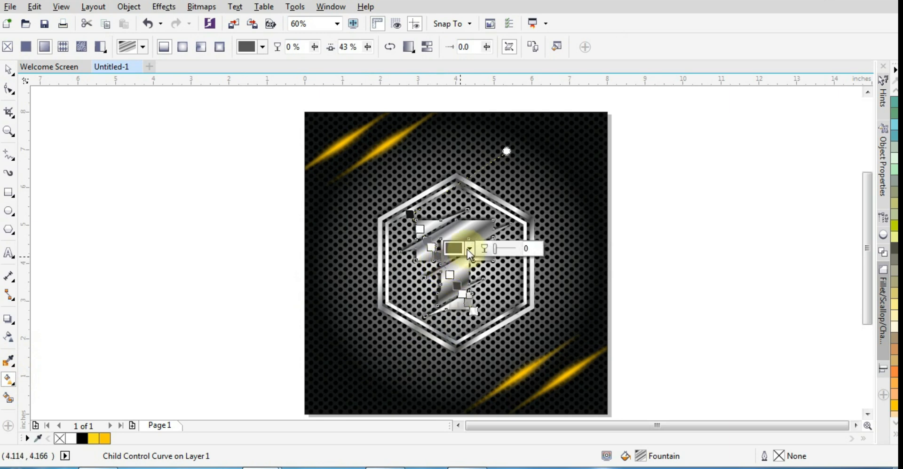
click(468, 251)
click(494, 280)
click(610, 216)
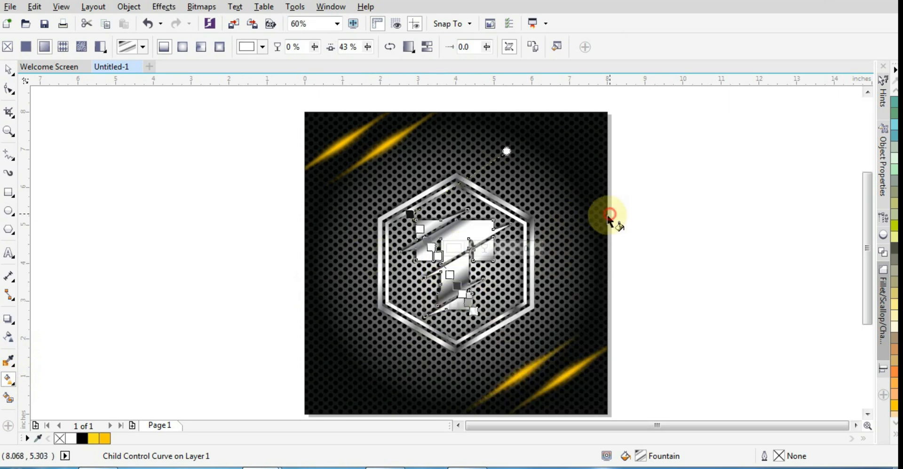
- Move the T's central fountain fill node to the 50% position, recolor it medium grey, and deselect the letter
click(439, 260)
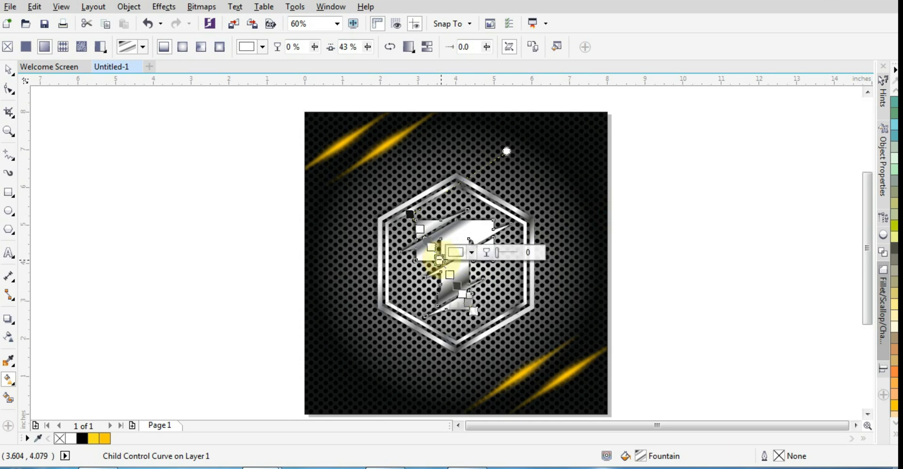
drag(438, 258, 441, 260)
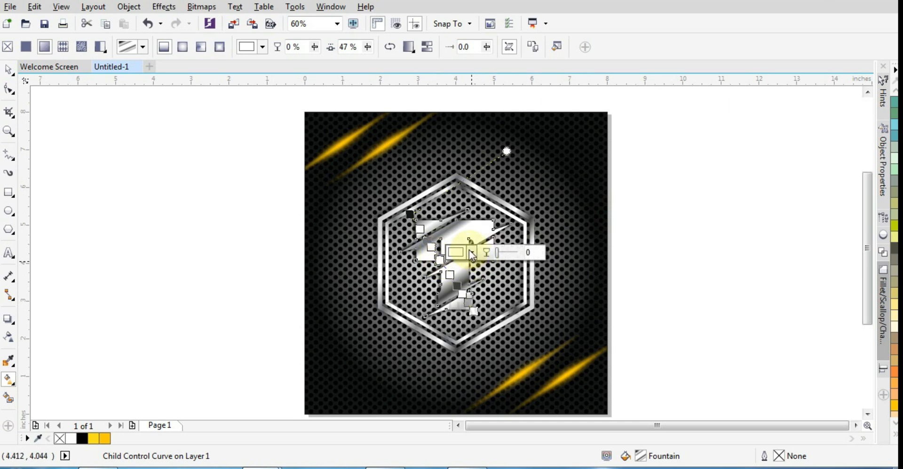
drag(441, 261, 444, 267)
scroll(459, 289, up, 5)
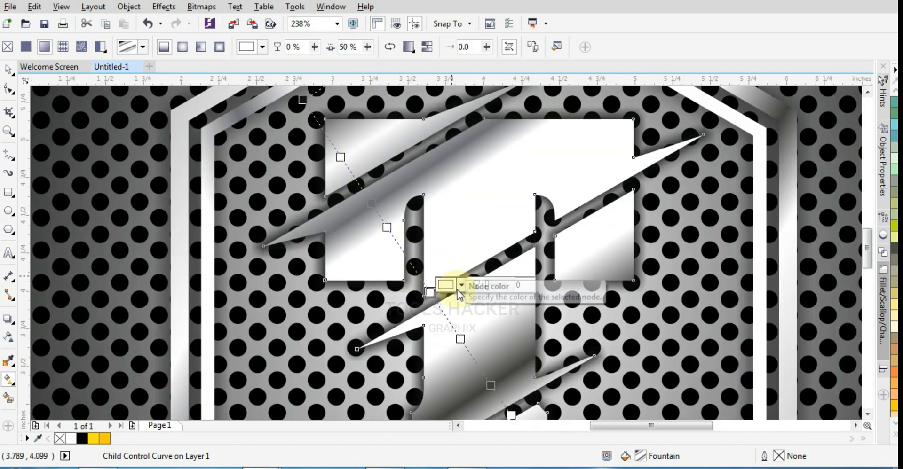
click(459, 288)
drag(450, 348, 449, 365)
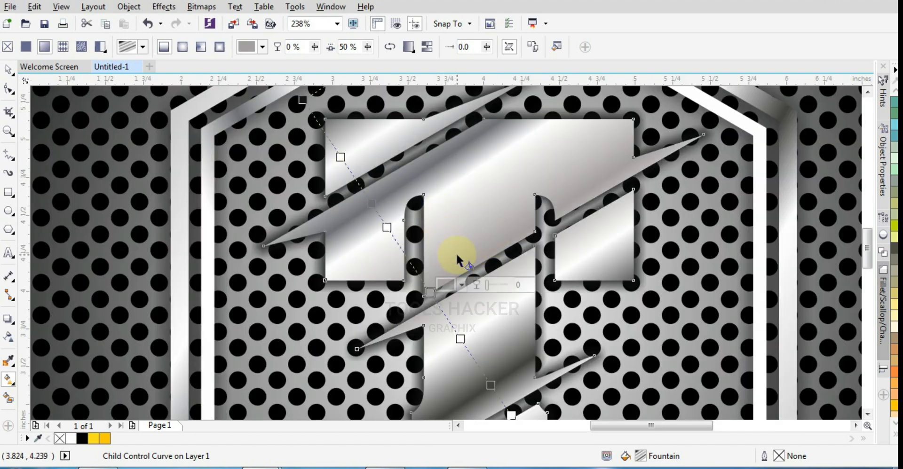
click(8, 71)
scroll(396, 174, down, 2)
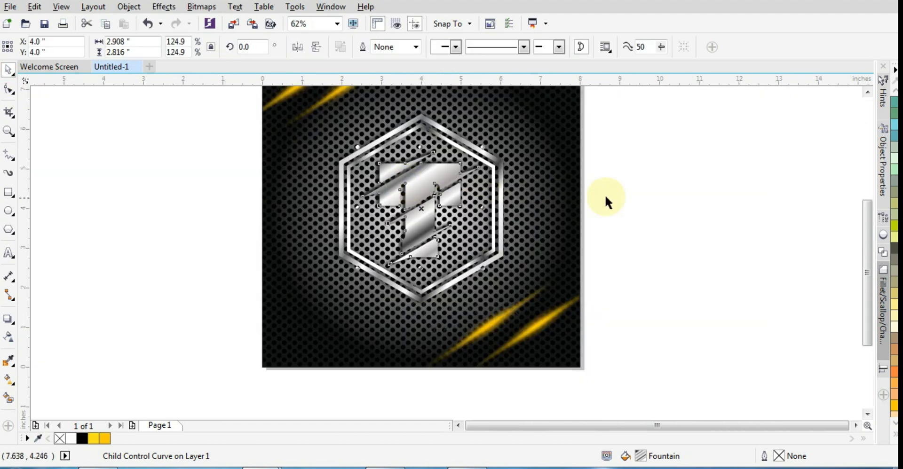
click(605, 194)
- Draw a flat ellipse about 4.217 by 0.425 inches at the hexagon's lower tip, with white fill and no outline
drag(865, 276, 865, 262)
click(8, 134)
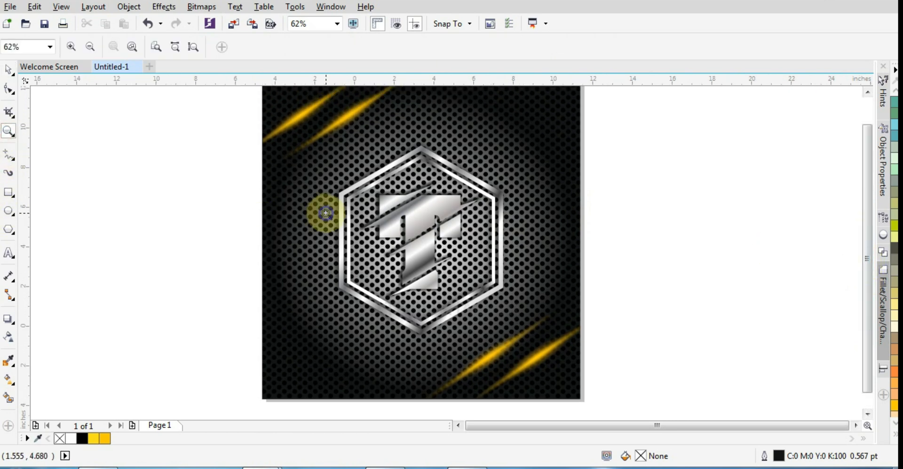
key(F3)
drag(347, 153, 517, 332)
click(9, 211)
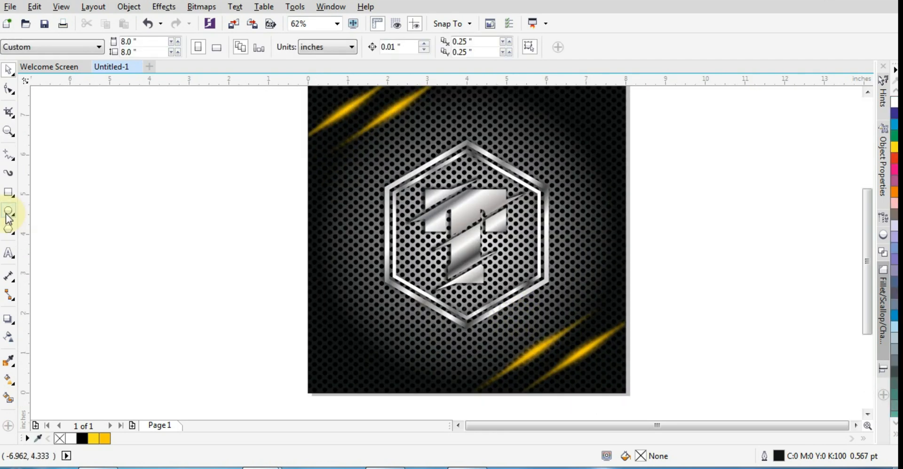
drag(376, 316, 544, 334)
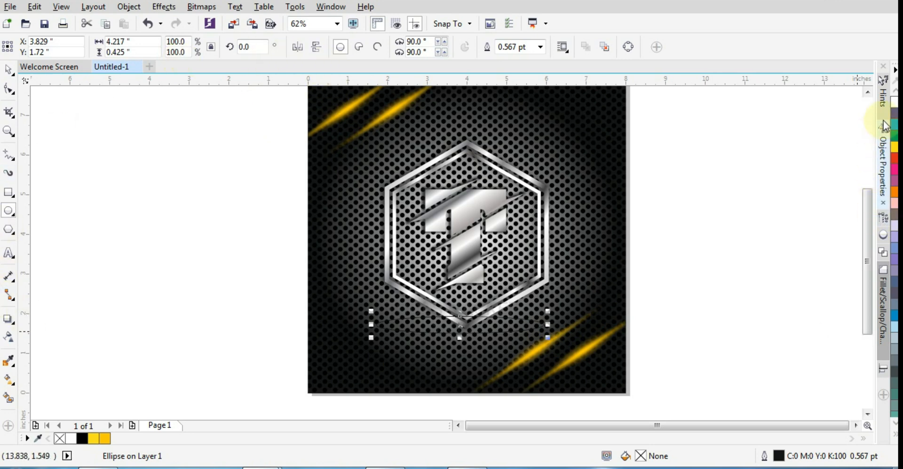
click(894, 103)
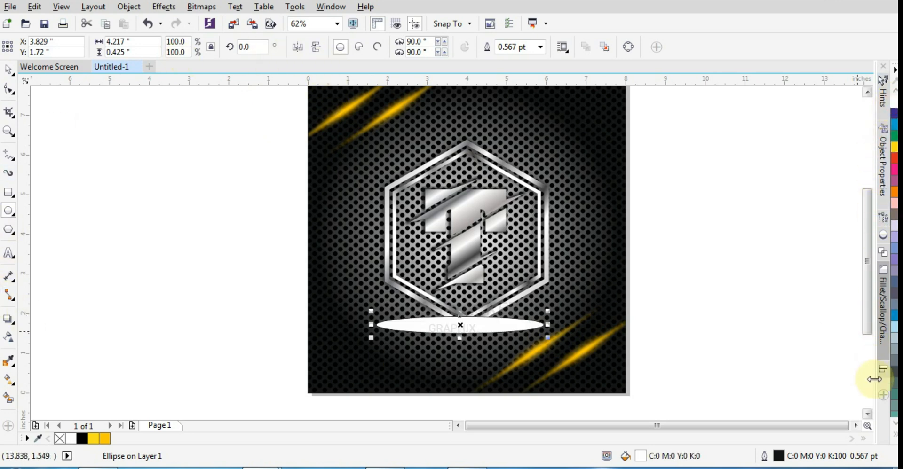
click(892, 434)
right_click(851, 91)
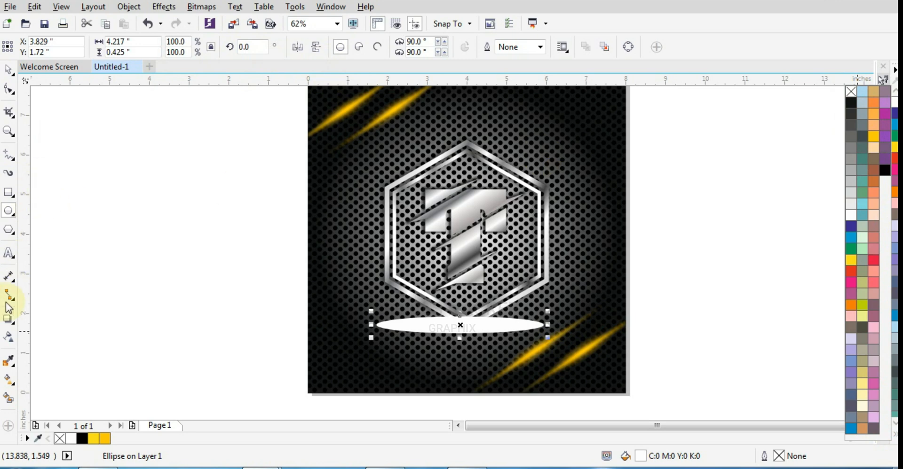
- Apply an elliptical fountain transparency to the white ellipse so it fades outward from its center
click(10, 343)
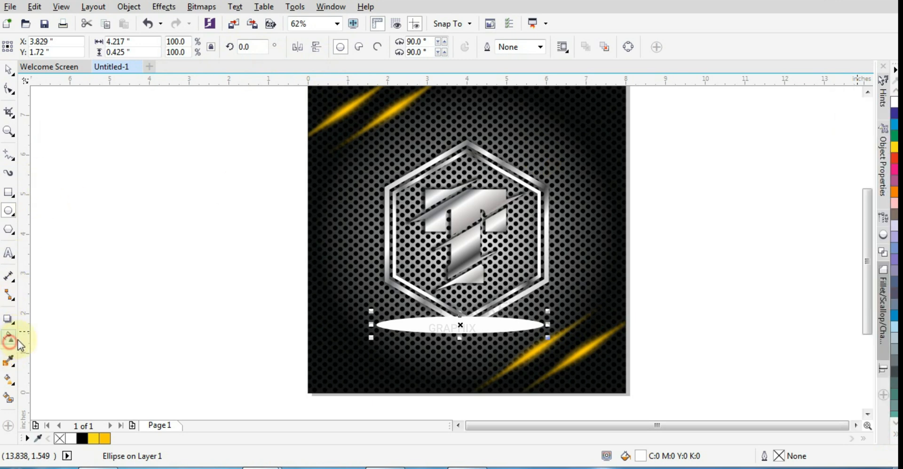
click(7, 338)
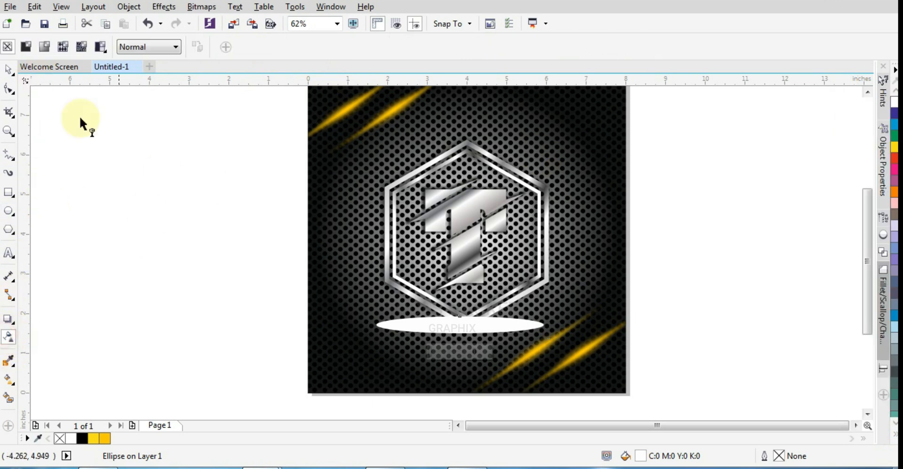
click(27, 47)
click(45, 47)
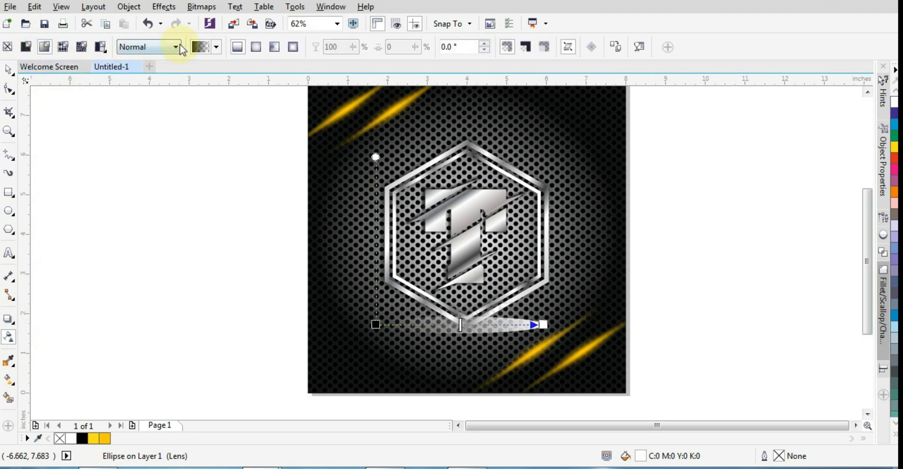
click(257, 48)
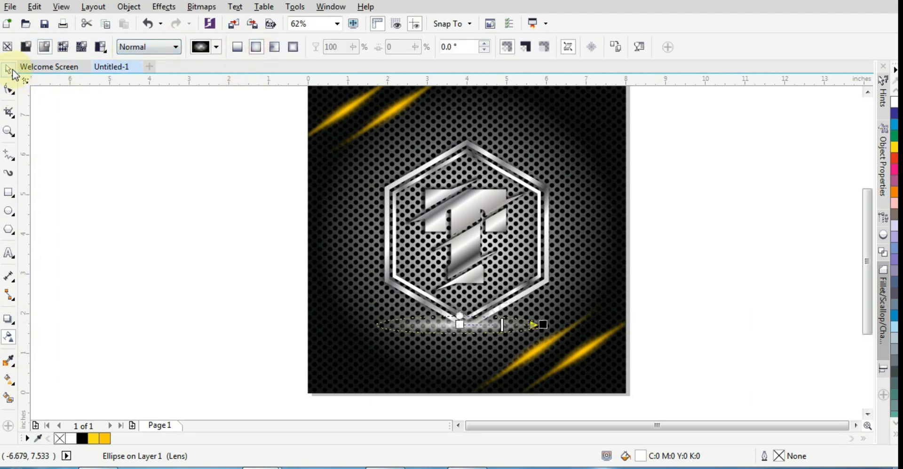
- Widen the faded ellipse symmetrically to about 4.686 inches and deselect it
click(10, 70)
click(460, 324)
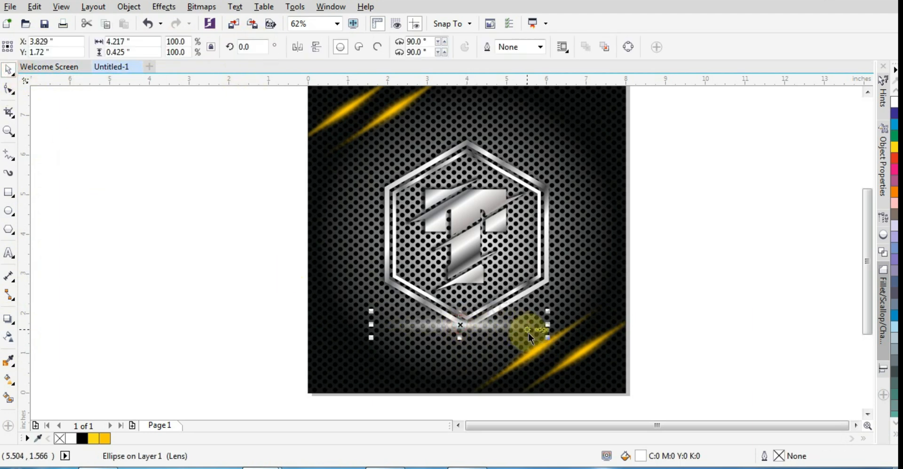
mouse_move(546, 324)
mouse_down()
mouse_move(572, 326)
mouse_move(557, 324)
mouse_up()
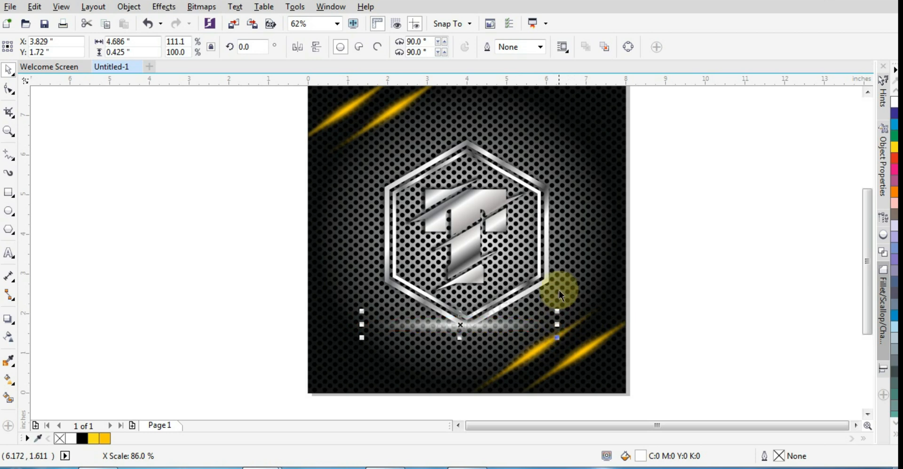
shift+click(572, 260)
click(656, 275)
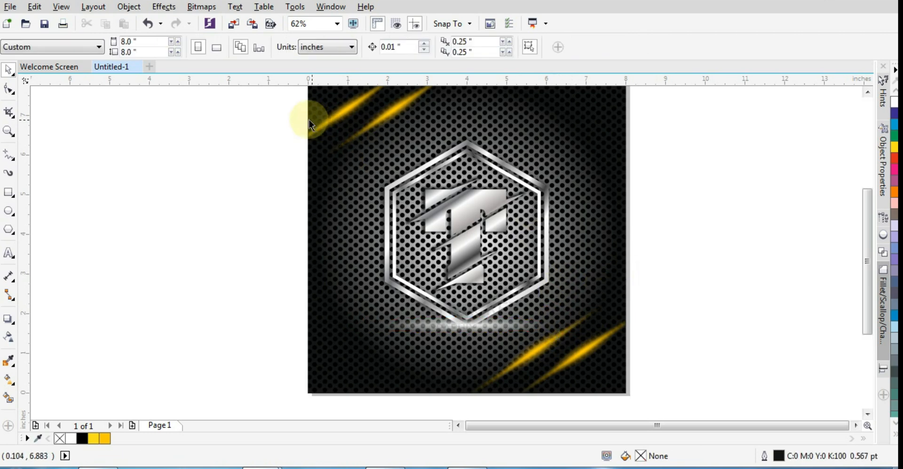
- Center the faded ellipse horizontally on the hexagon logo group at X 4.0 inches
drag(226, 105, 589, 372)
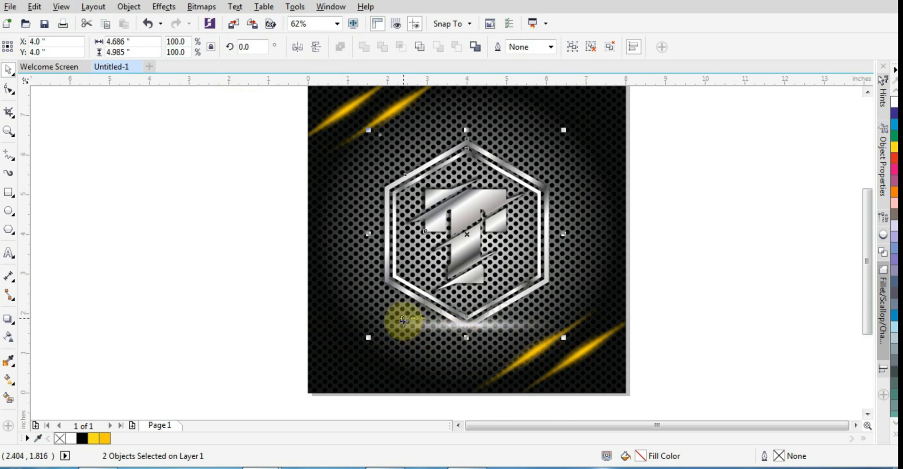
key(ctrl+g)
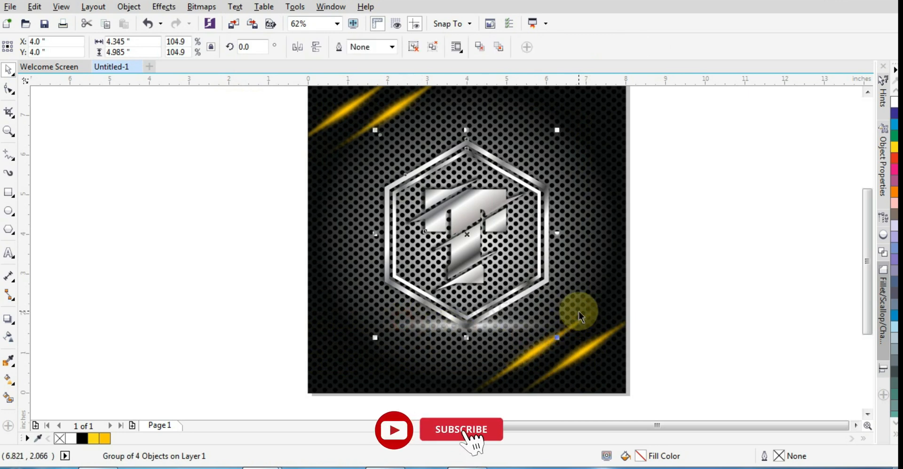
click(722, 303)
- Nudge the faded ellipse down to Y 1.66 inches, just below the hexagon's lower tip
drag(250, 306, 688, 372)
key(Down)
key(Down)
key(Down)
key(Down)
key(Down)
key(Down)
key(Down)
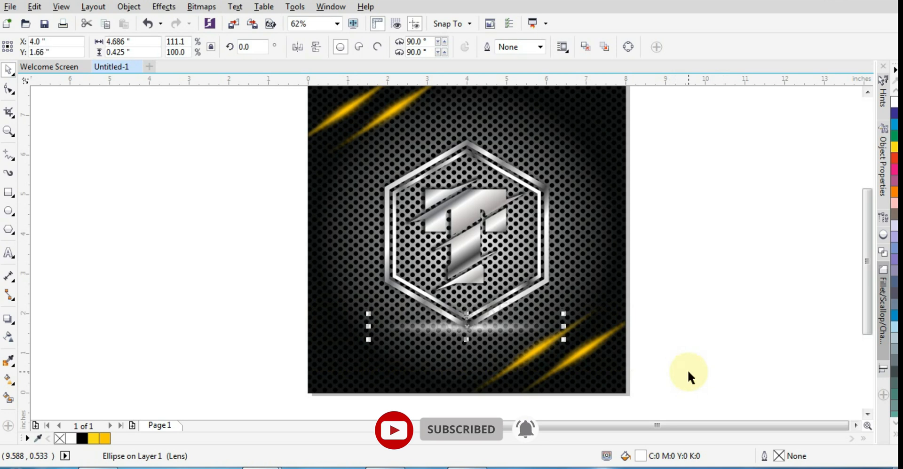
- Resize the faded white ellipse below the hexagon symmetrically about its center to about 2.949 by 0.708 inches and deselect it
scroll(504, 294, down, 2)
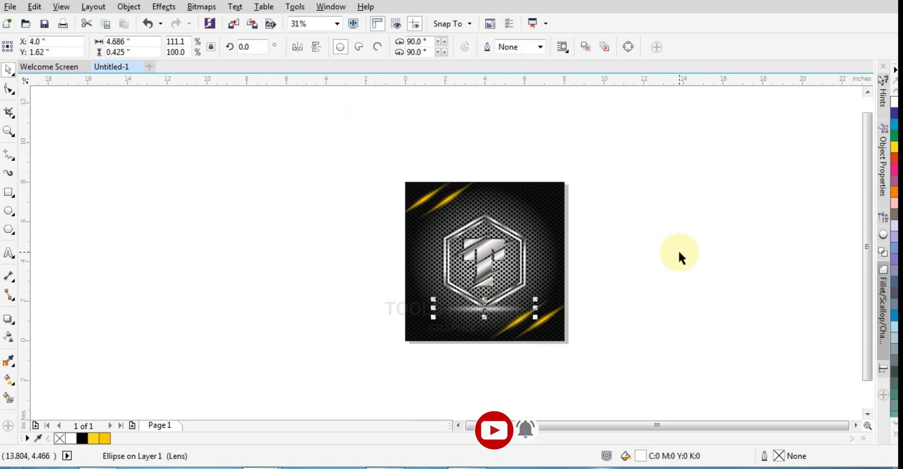
click(680, 255)
scroll(526, 330, up, 2)
click(478, 310)
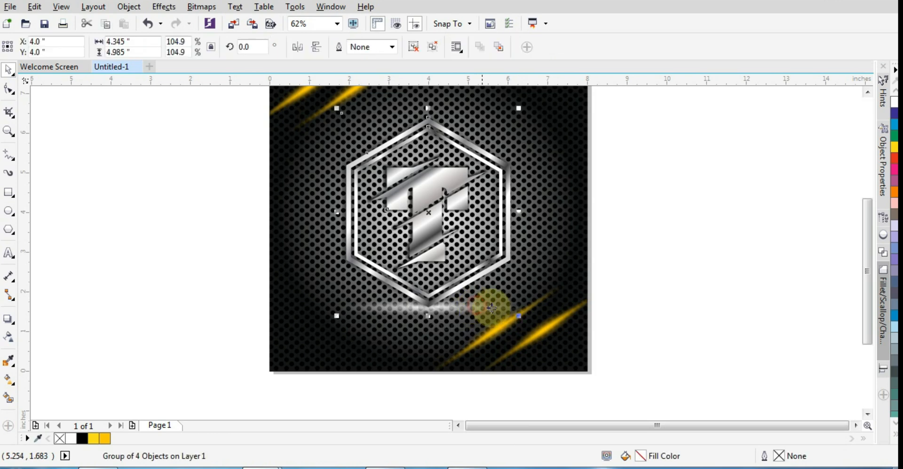
drag(219, 296, 605, 329)
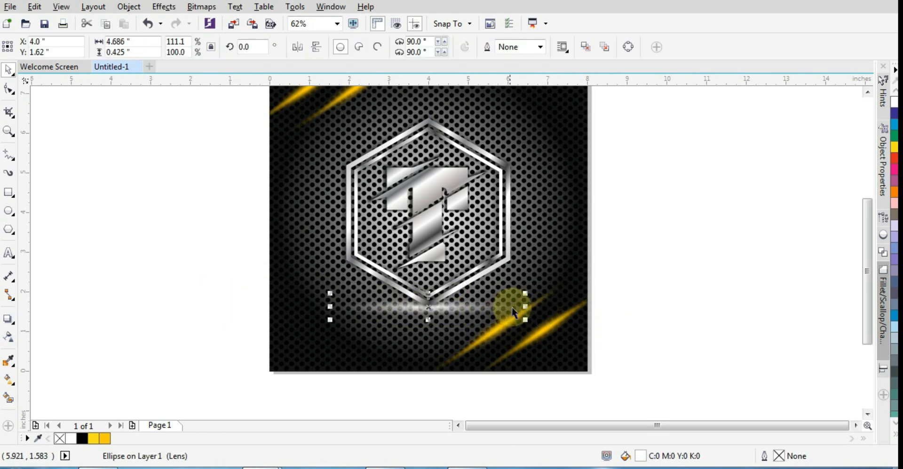
drag(526, 307, 491, 306)
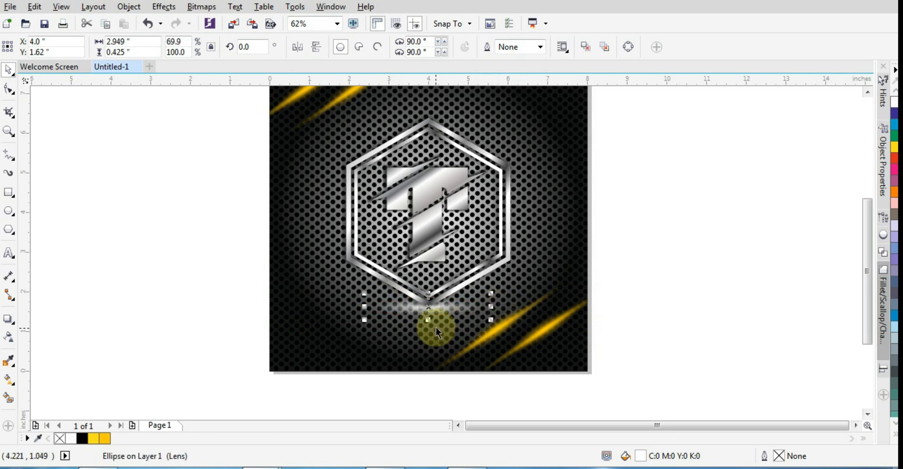
drag(428, 322, 434, 327)
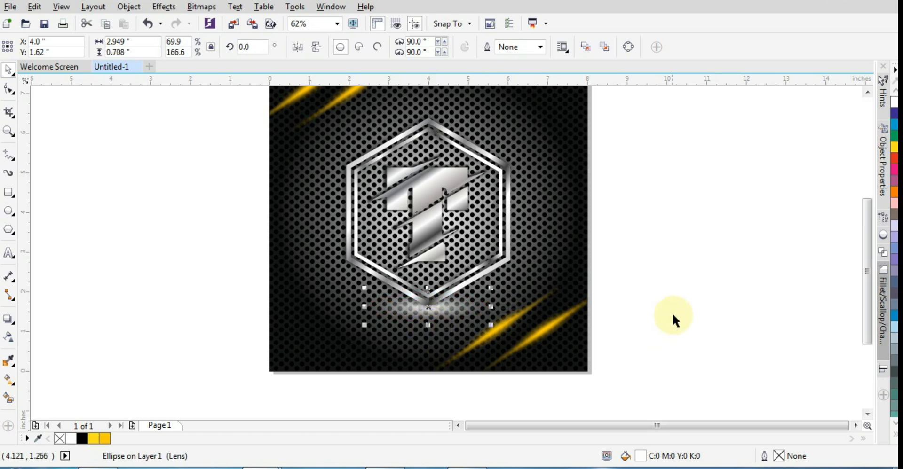
click(687, 303)
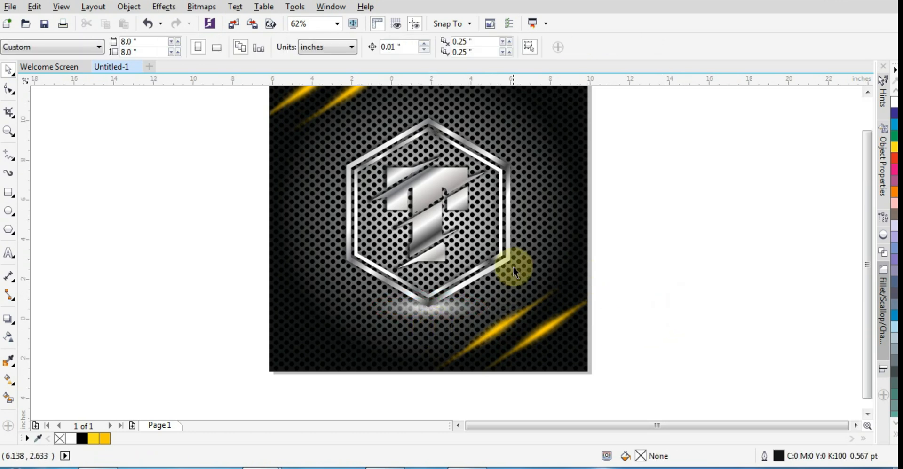
- Frame the whole page and check the finished logo artwork in a full-screen preview, then return to the editing view
scroll(512, 267, down, 1)
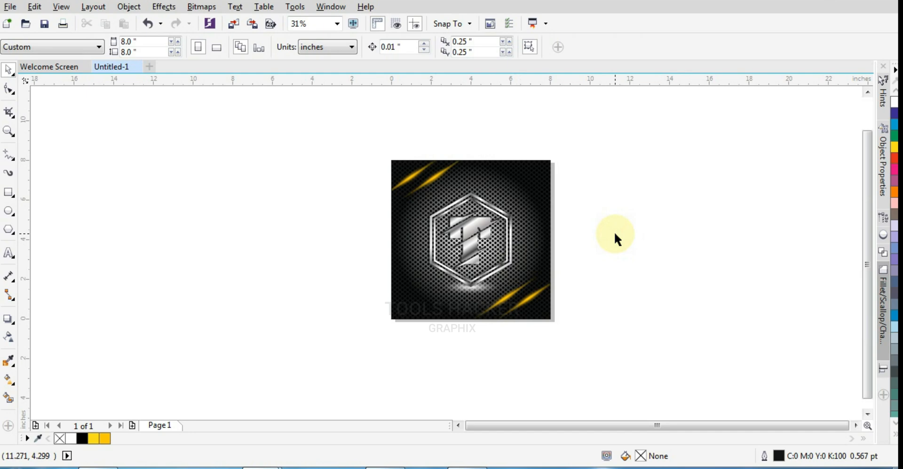
click(9, 131)
drag(380, 154, 564, 321)
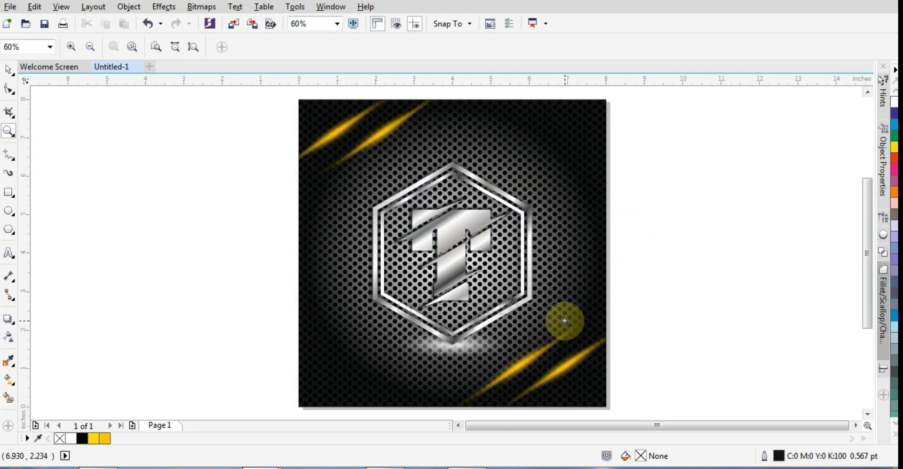
key(F9)
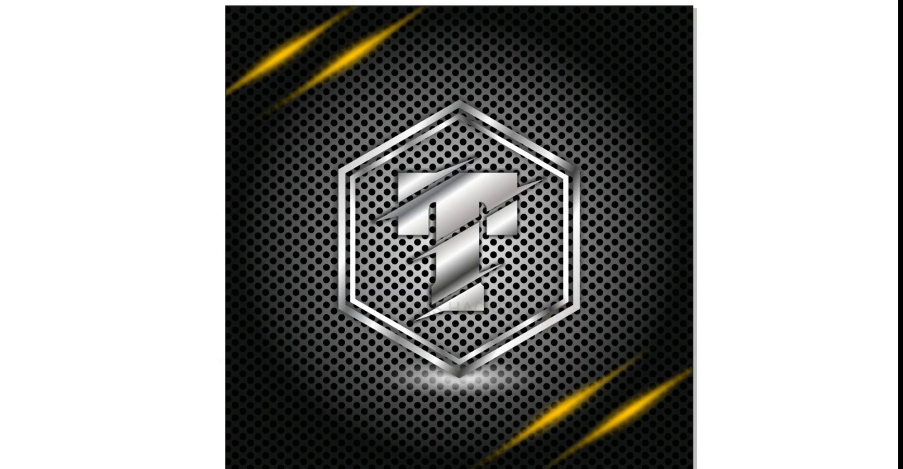
key(Escape)
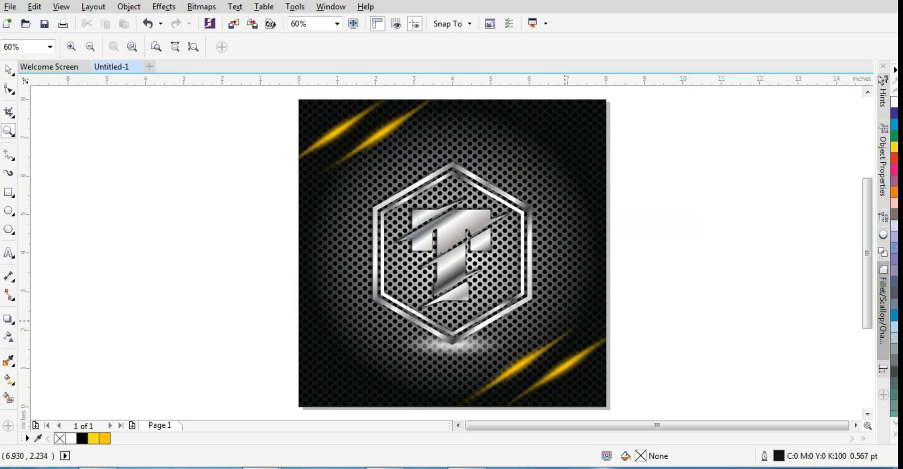